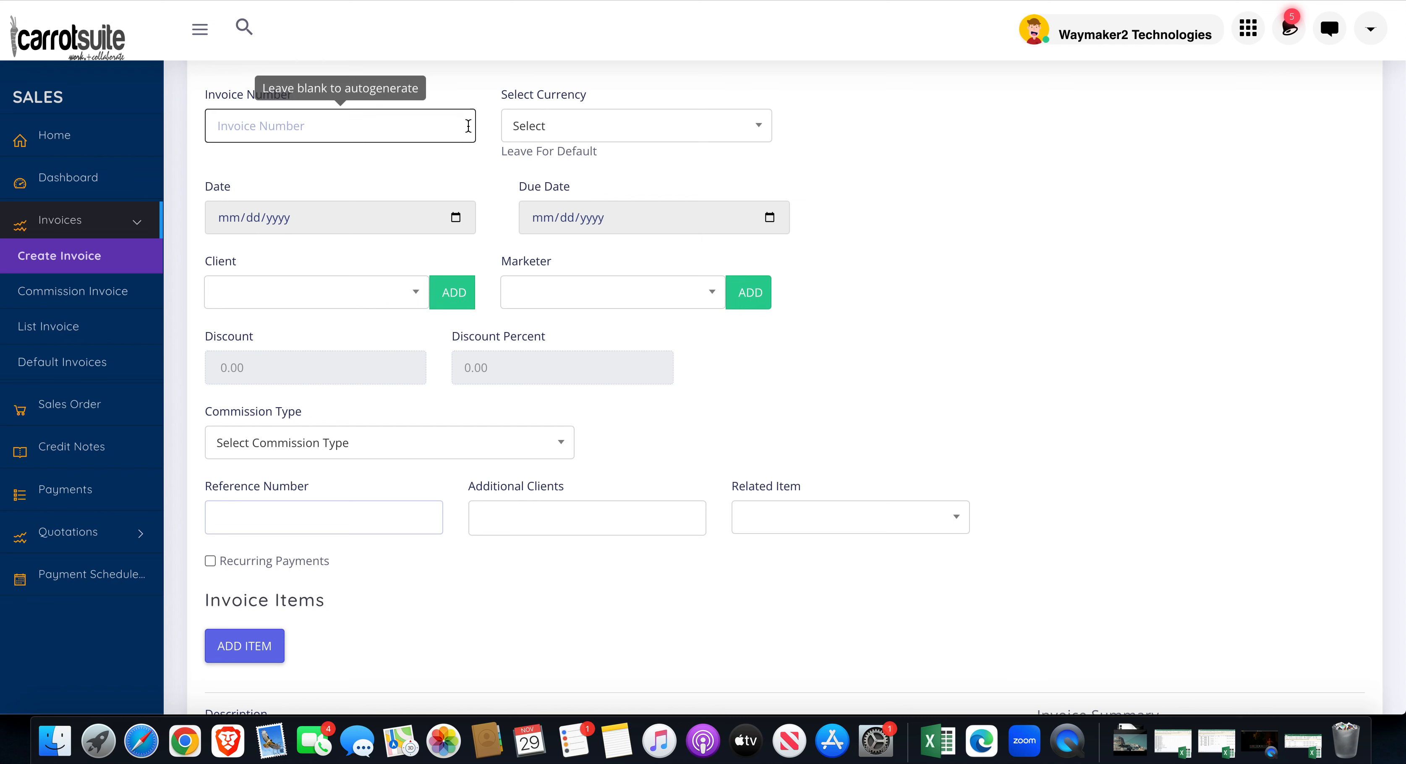
Step: Set the invoice date to 11/29/2022 and choose Techcellent360 Global as the client
{"action": "left_click", "coordinate": [456, 217]}
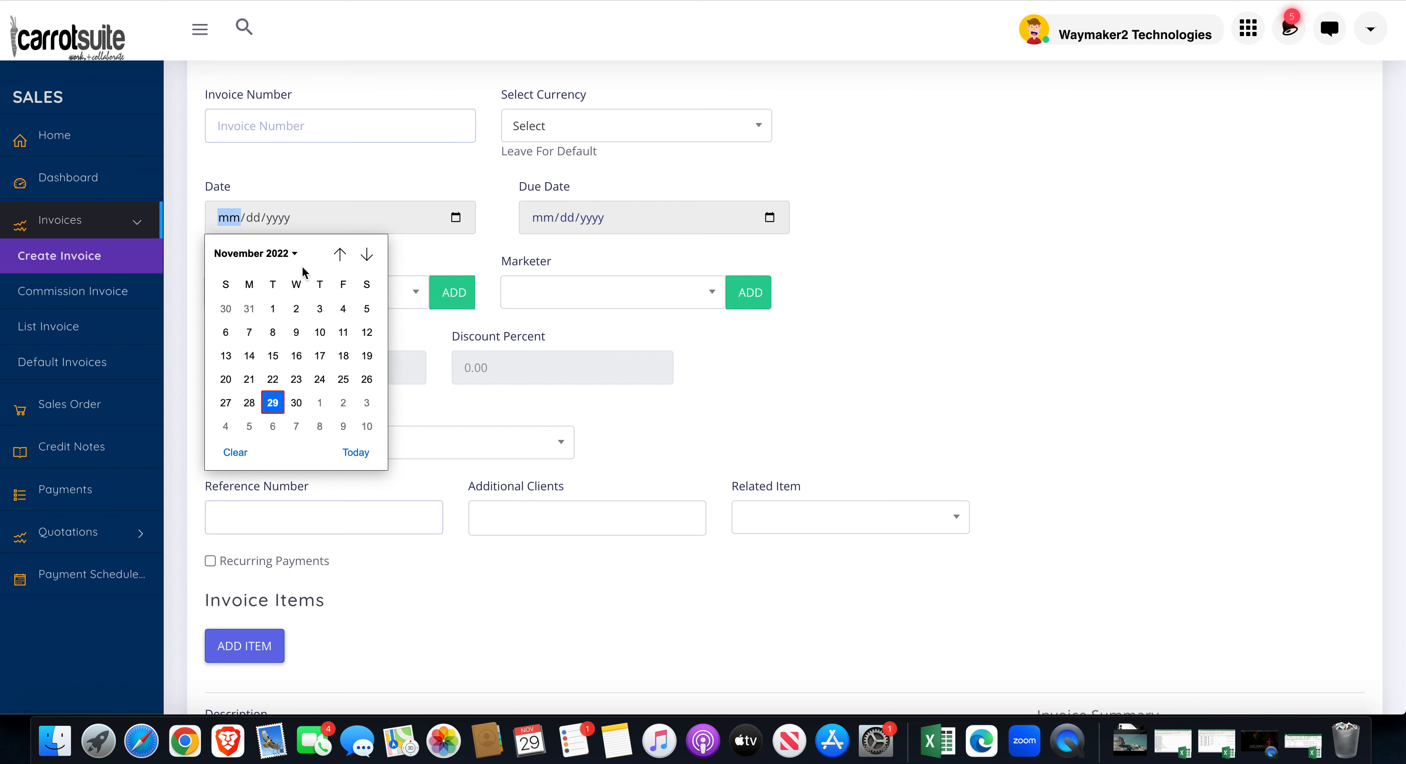
{"action": "left_click", "coordinate": [273, 402]}
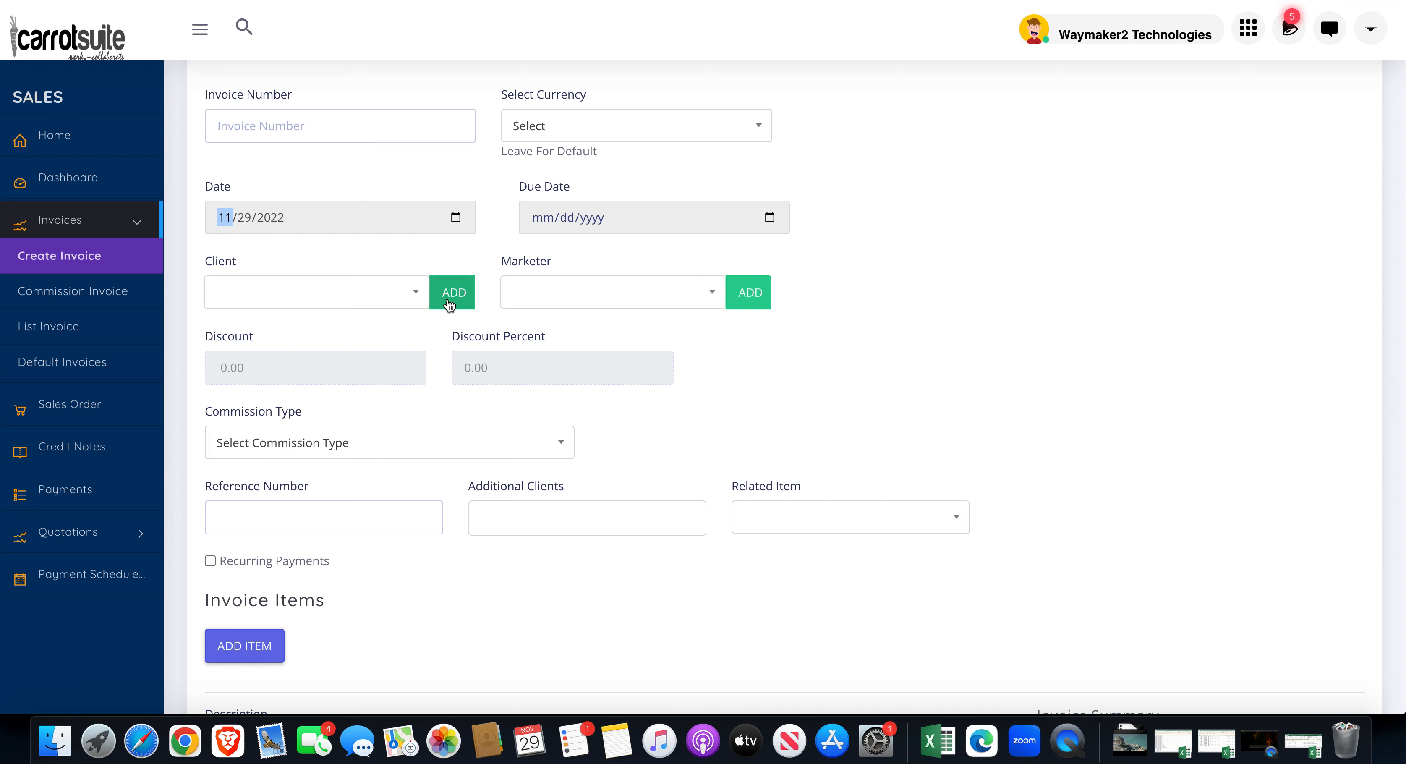
{"action": "scroll", "coordinate": [467, 390], "scroll_direction": "down", "scroll_amount": 2}
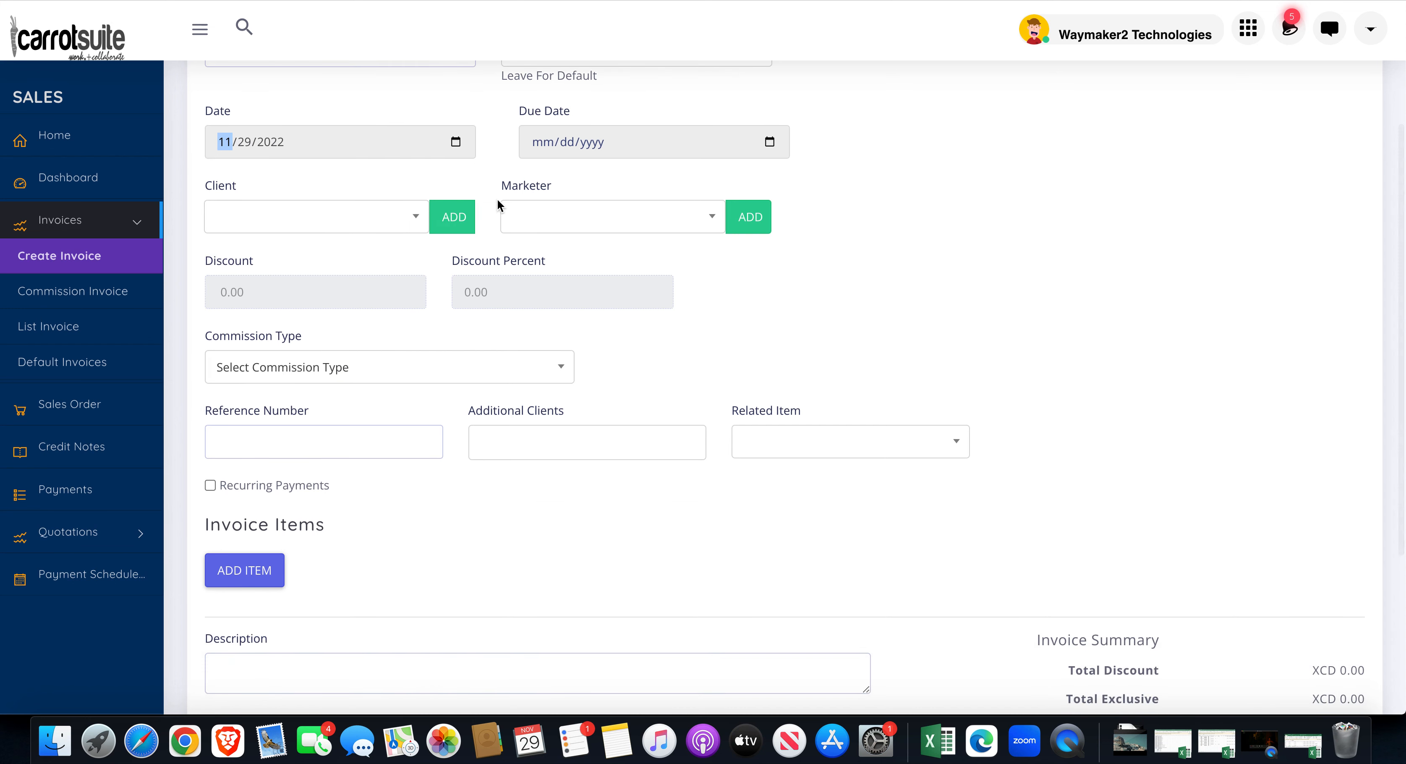
{"action": "left_click", "coordinate": [364, 219]}
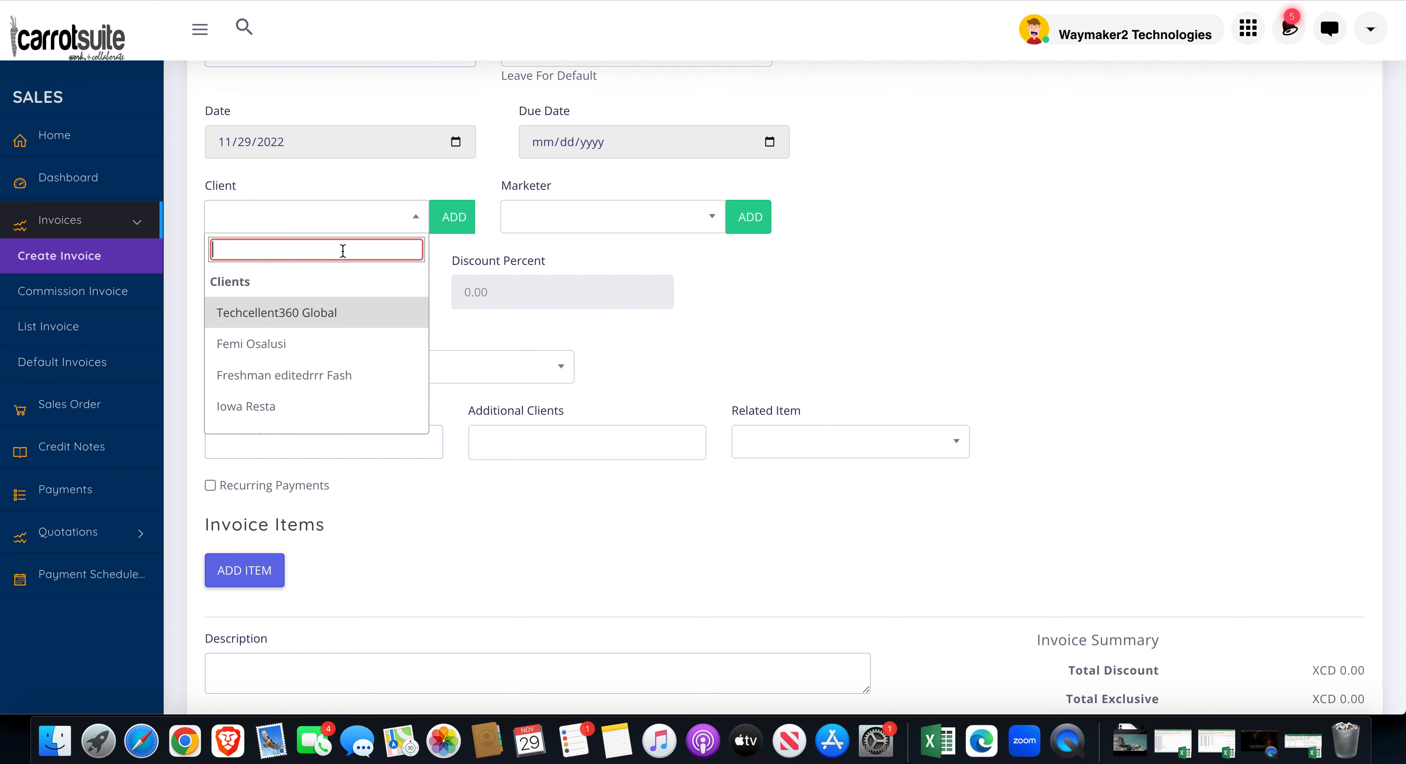
{"action": "left_click", "coordinate": [320, 312]}
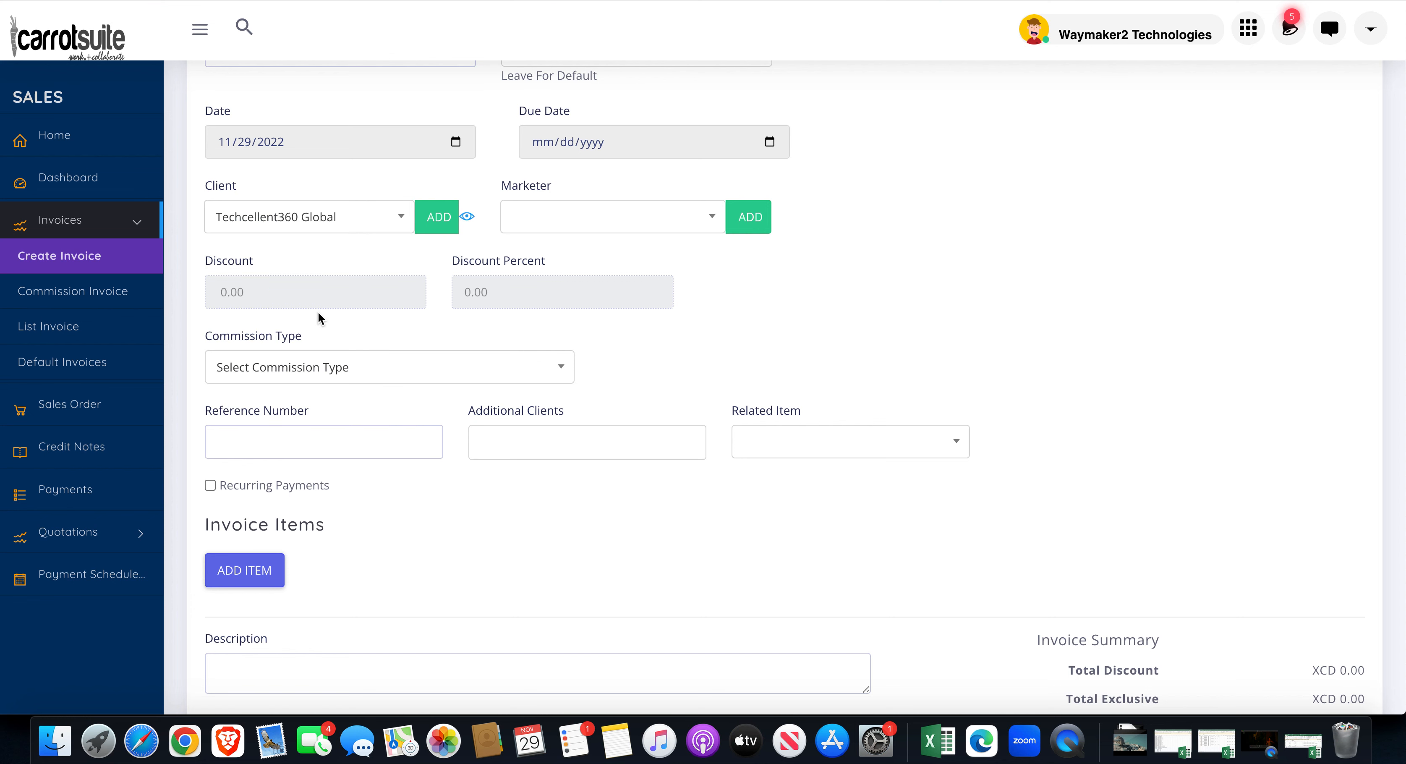
Step: Find the marketer by first name and assign the matching marketer to the invoice
{"action": "left_click", "coordinate": [627, 225]}
{"action": "type", "text": "alber"}
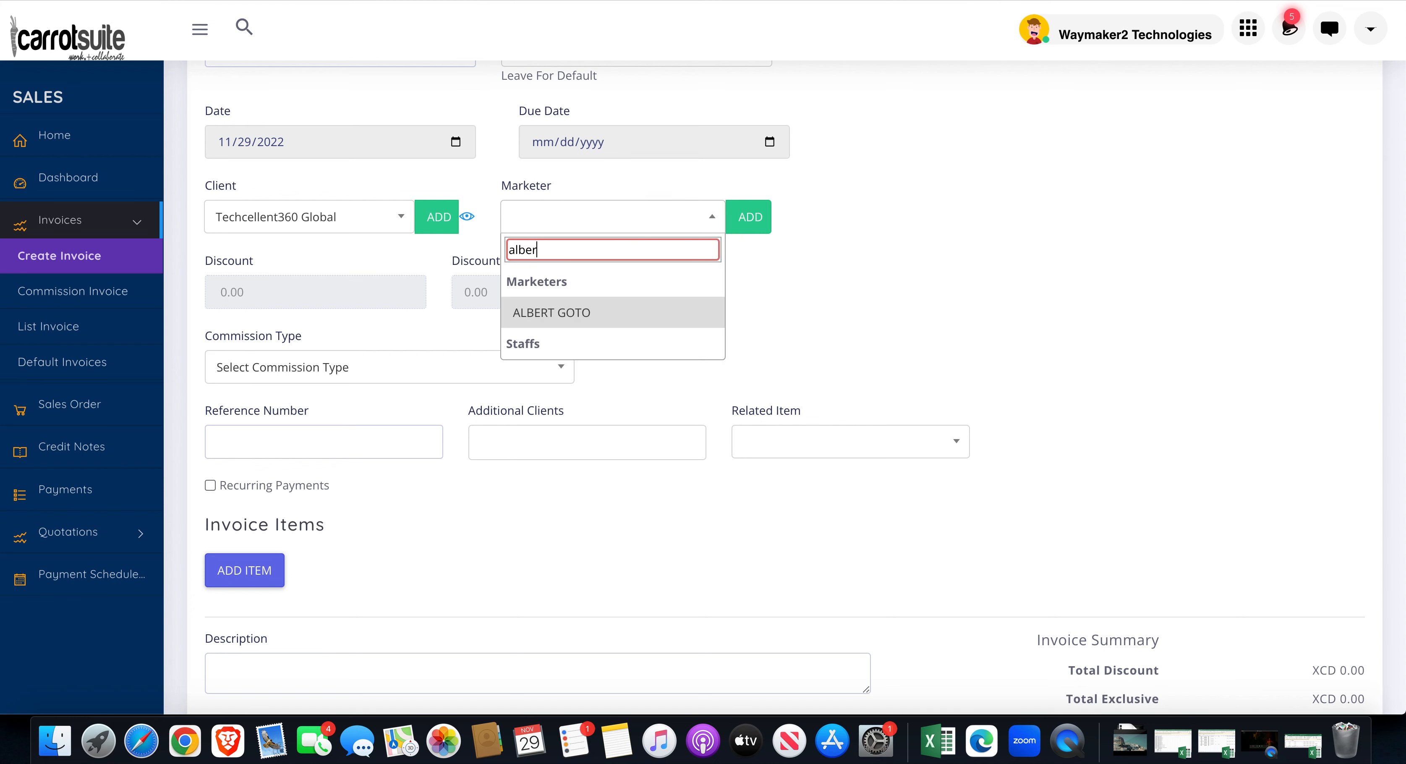
{"action": "left_click", "coordinate": [573, 313]}
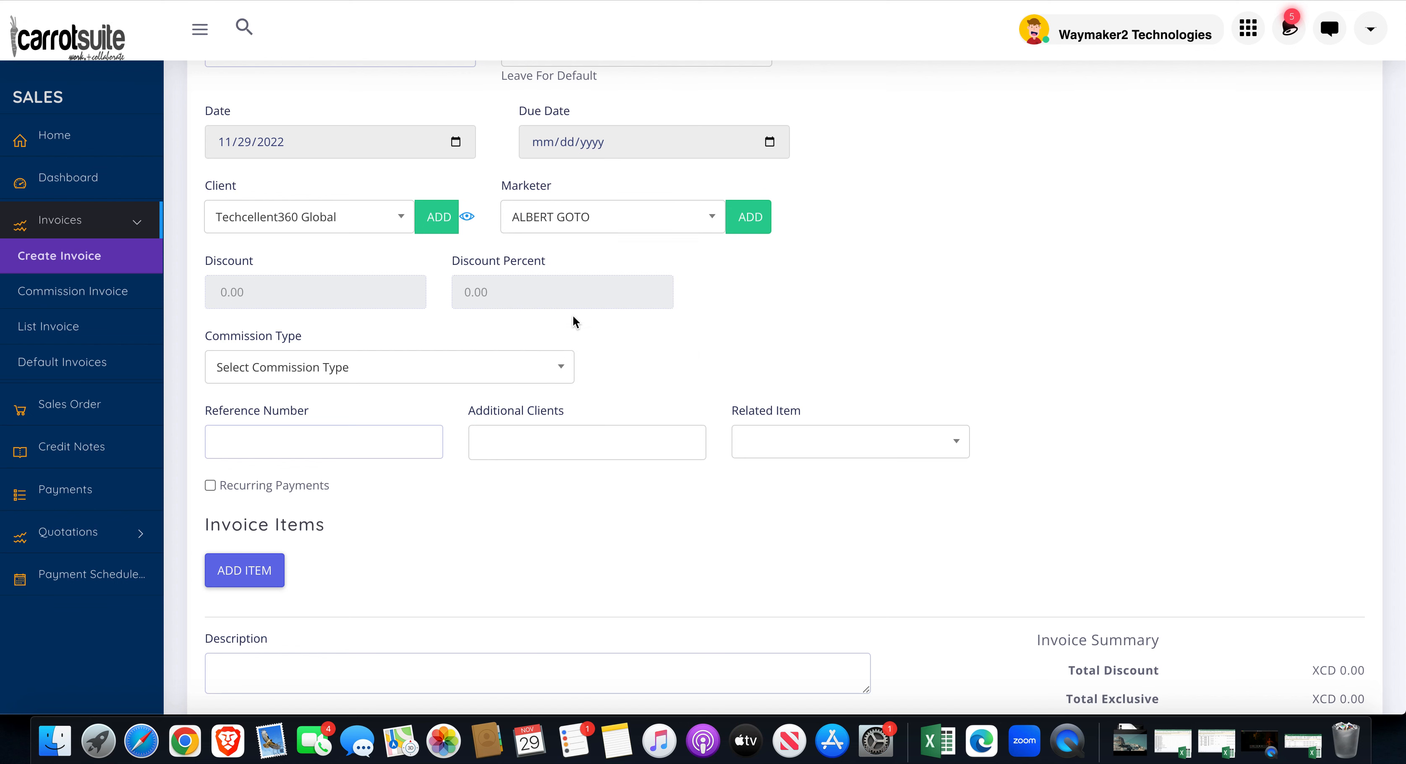
Step: Set the commission type to Enter Fixed Custom Commission with a fixed amount of 50000
{"action": "scroll", "coordinate": [467, 356], "scroll_direction": "down", "scroll_amount": 1}
{"action": "scroll", "coordinate": [467, 356], "scroll_direction": "down", "scroll_amount": 1}
{"action": "left_click", "coordinate": [427, 334]}
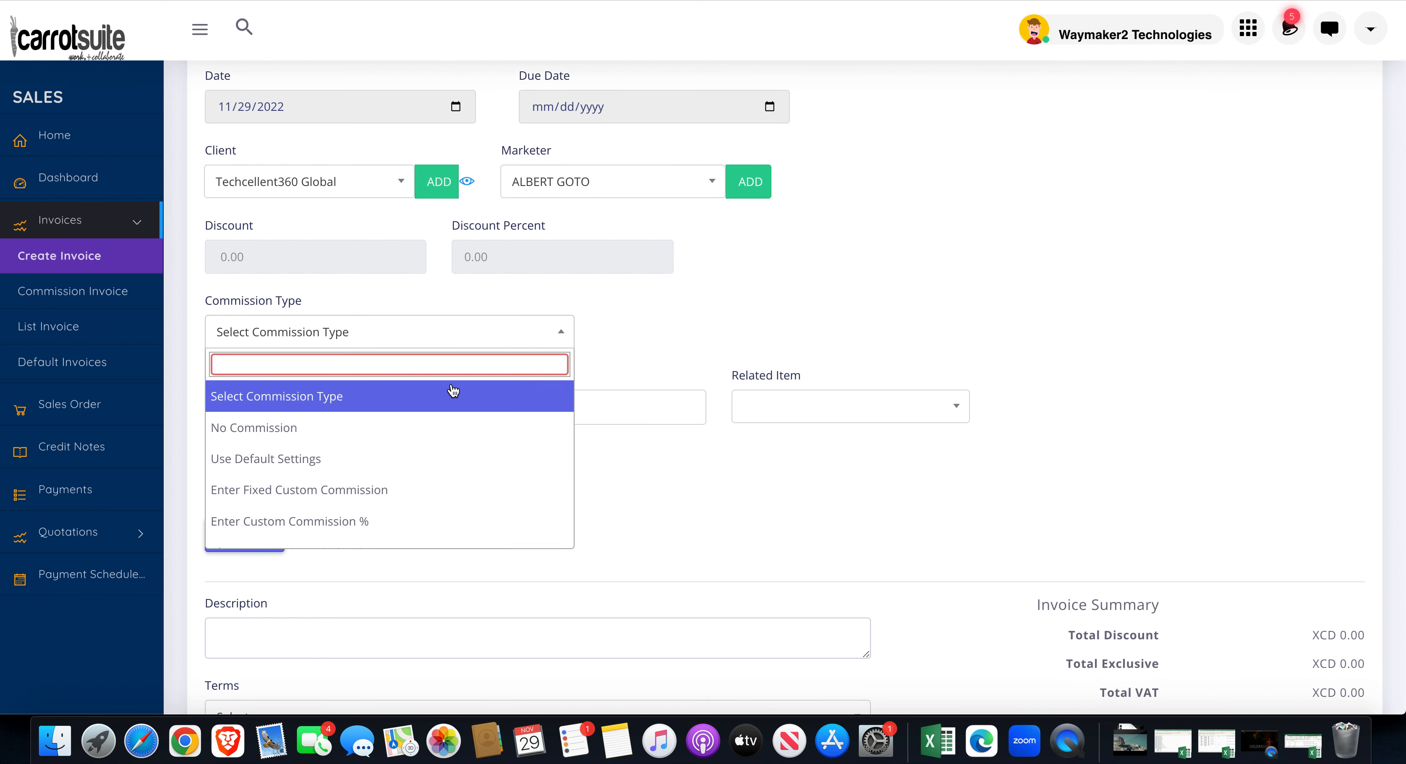
{"action": "scroll", "coordinate": [453, 391], "scroll_direction": "down", "scroll_amount": 1}
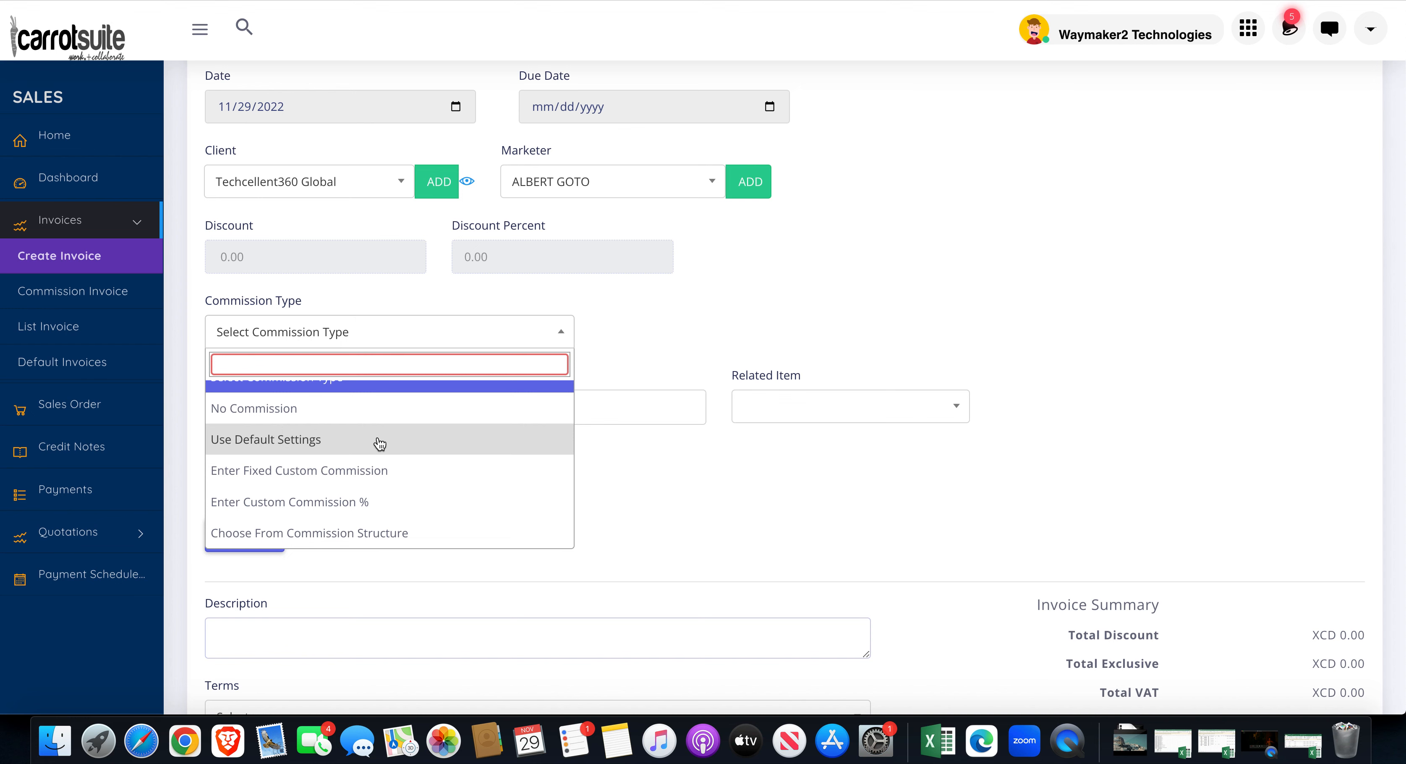
{"action": "left_click", "coordinate": [375, 471]}
{"action": "left_click", "coordinate": [684, 337]}
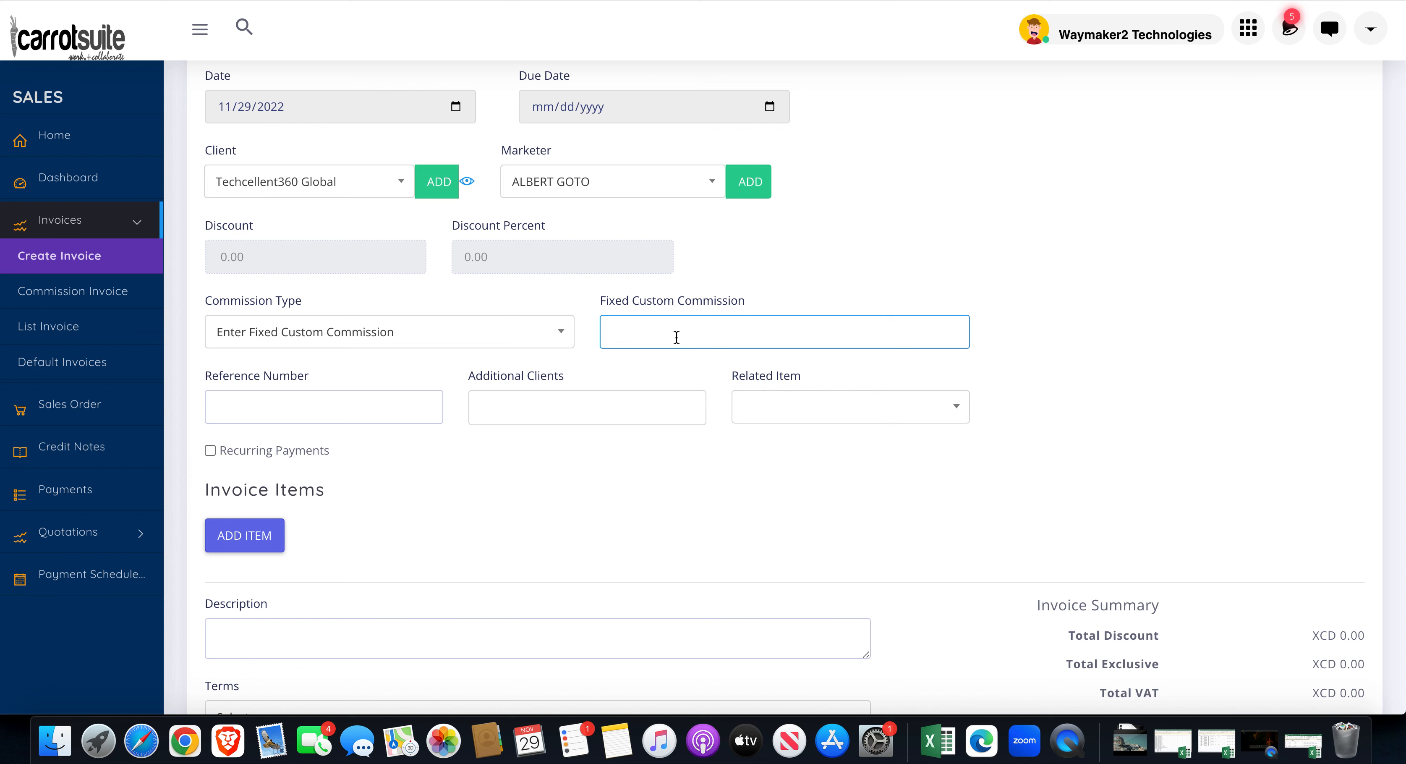
{"action": "left_click", "coordinate": [540, 343]}
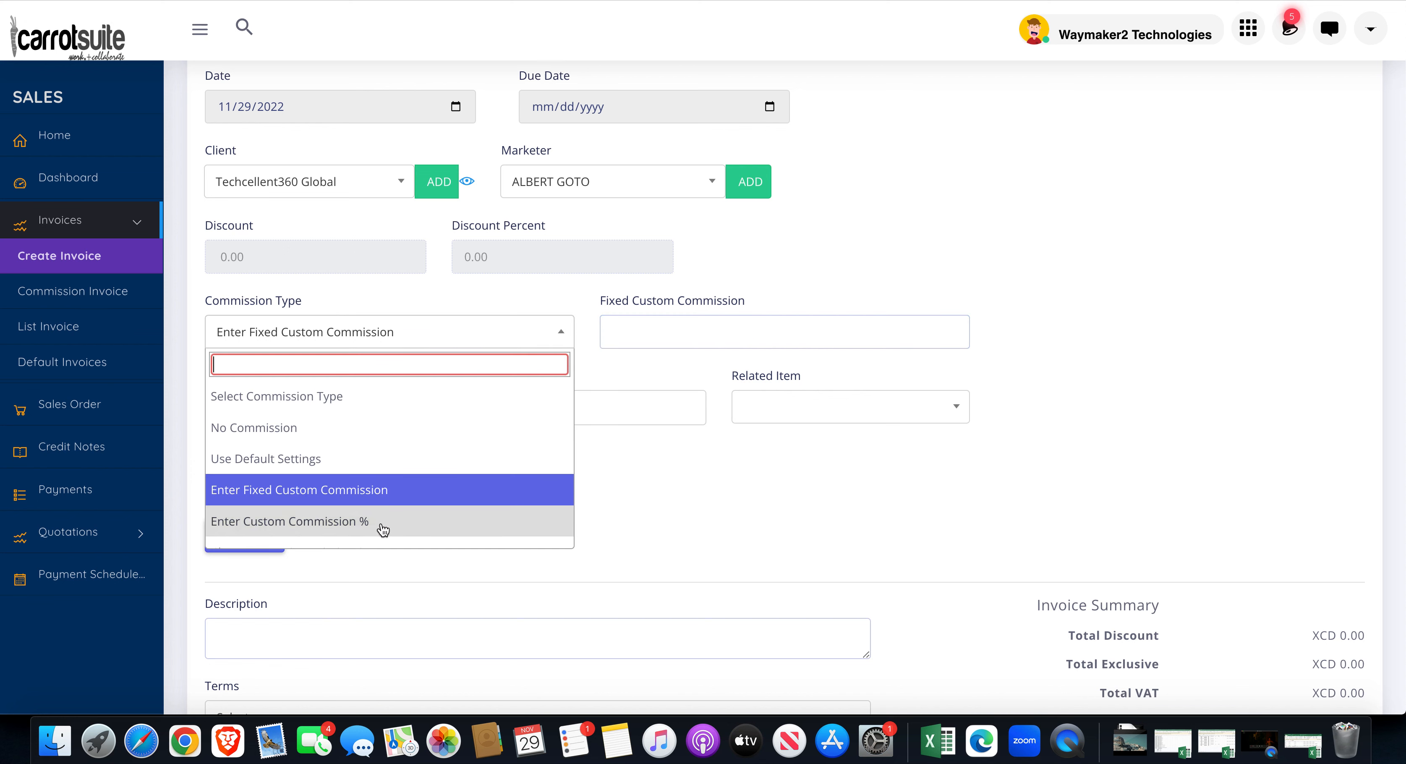
{"action": "scroll", "coordinate": [383, 530], "scroll_direction": "down", "scroll_amount": 1}
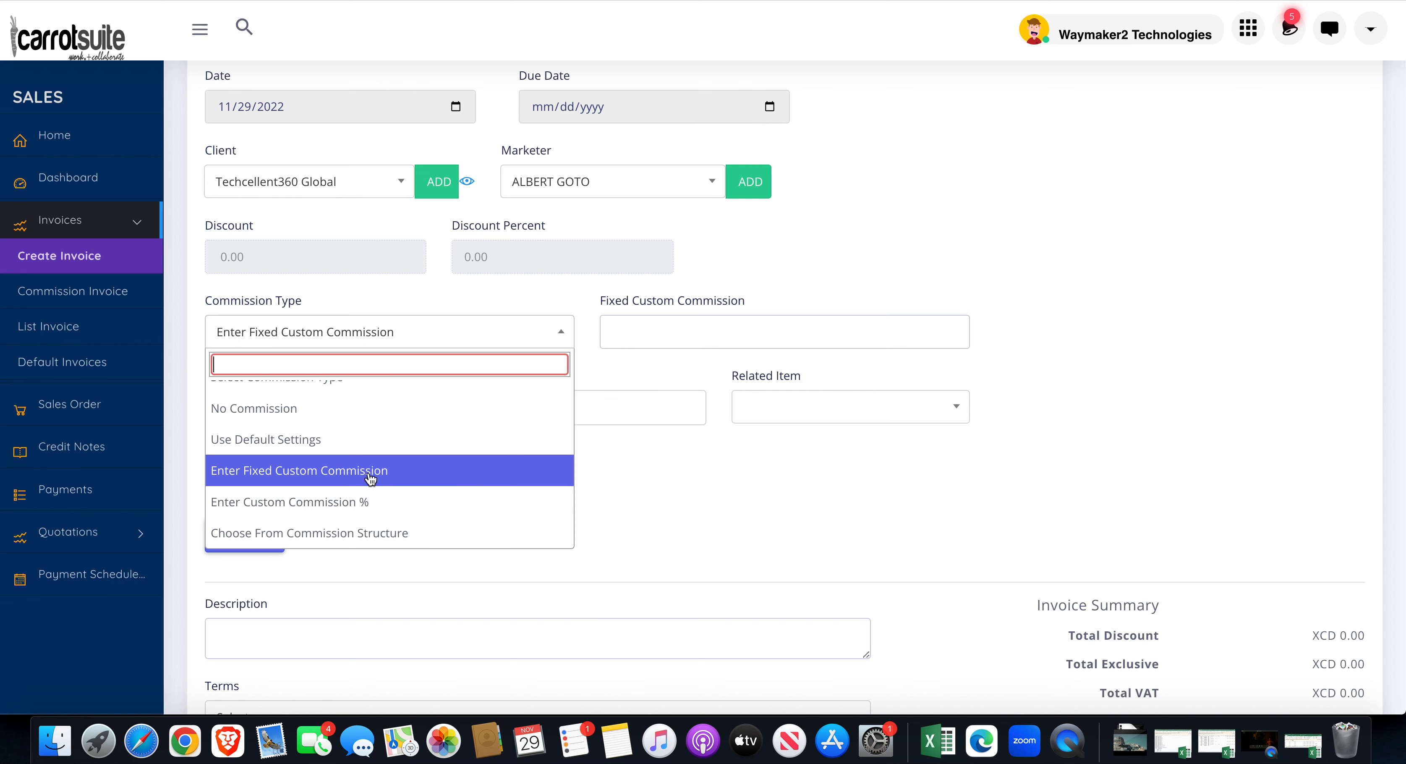
{"action": "left_click", "coordinate": [677, 335]}
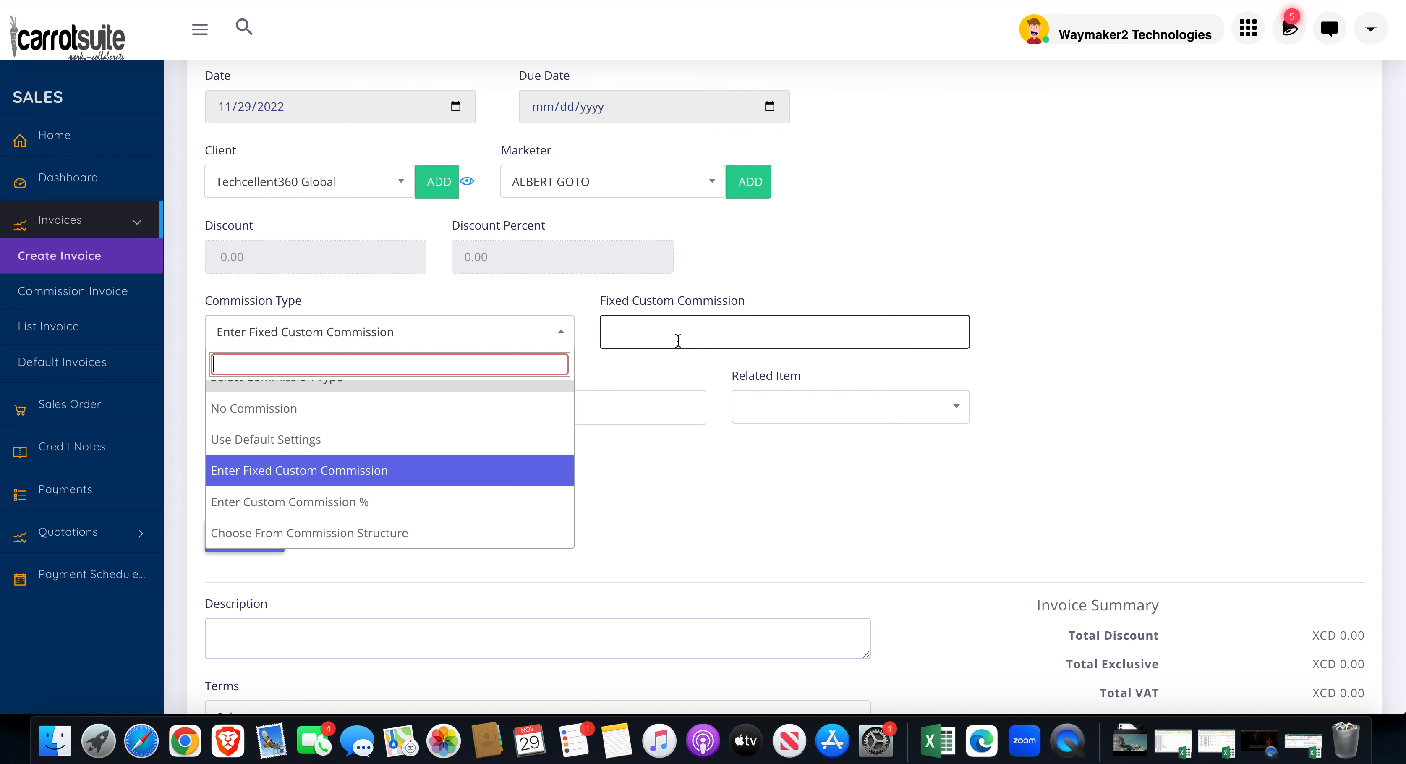
{"action": "type", "text": "50000"}
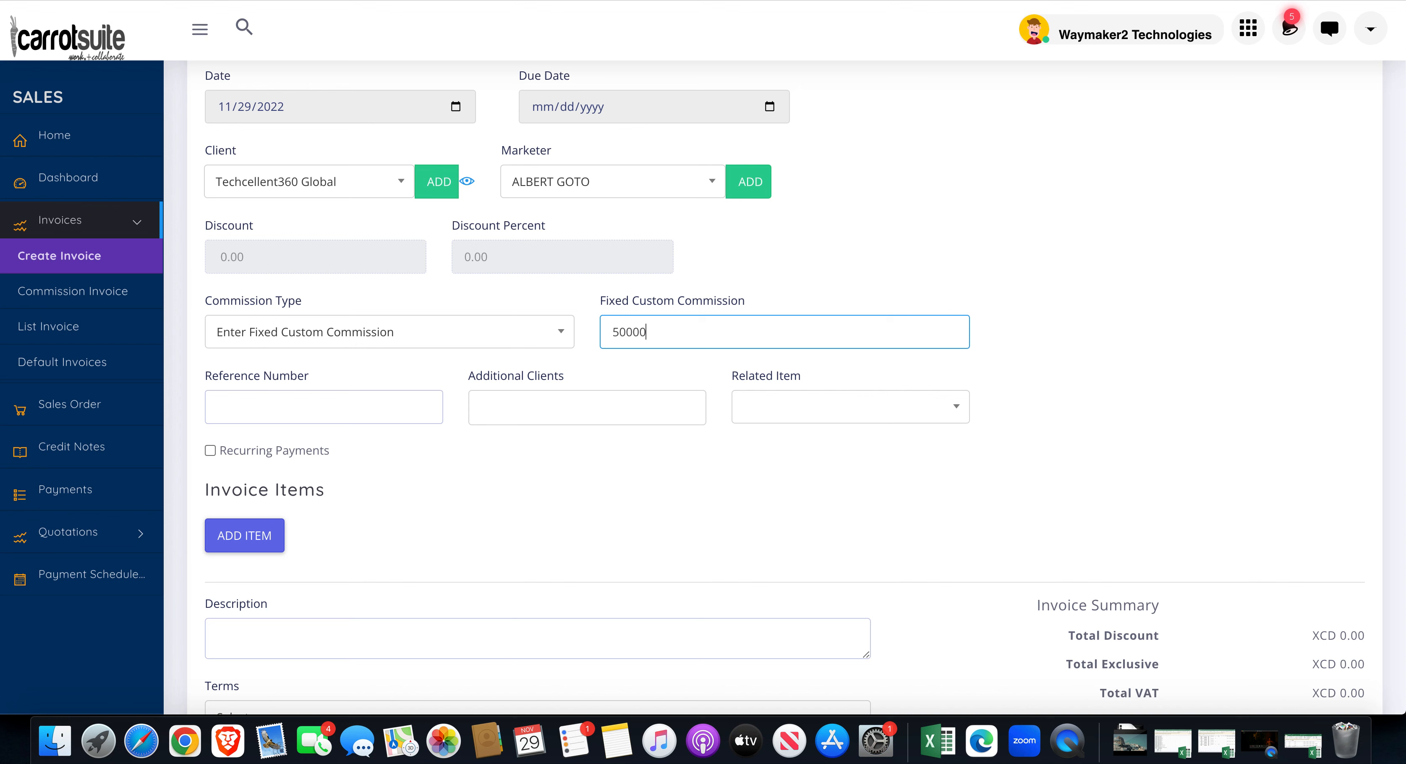
Step: Change the commission type to Enter Custom Commission % and set the percentage to 10
{"action": "left_click", "coordinate": [498, 340]}
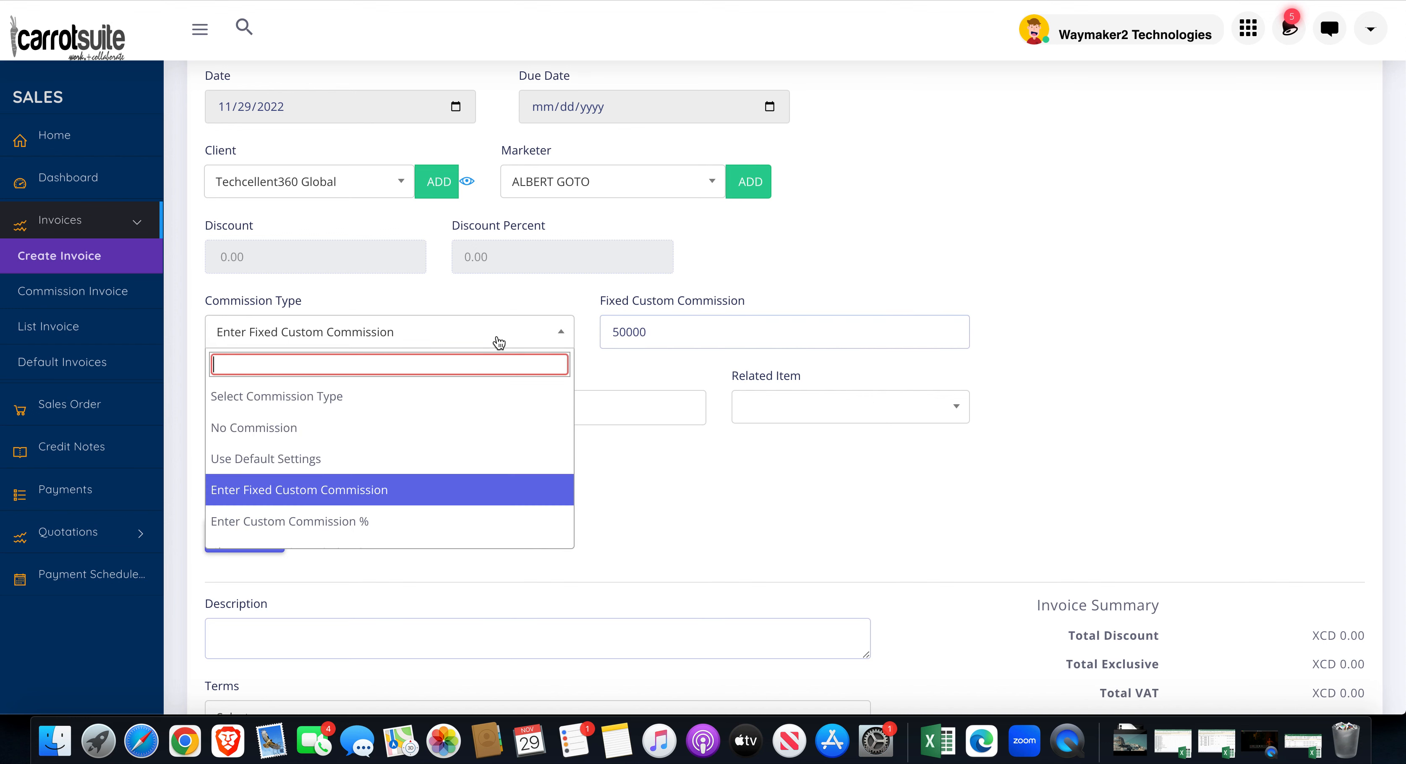
{"action": "left_click", "coordinate": [380, 522]}
{"action": "left_click", "coordinate": [659, 334]}
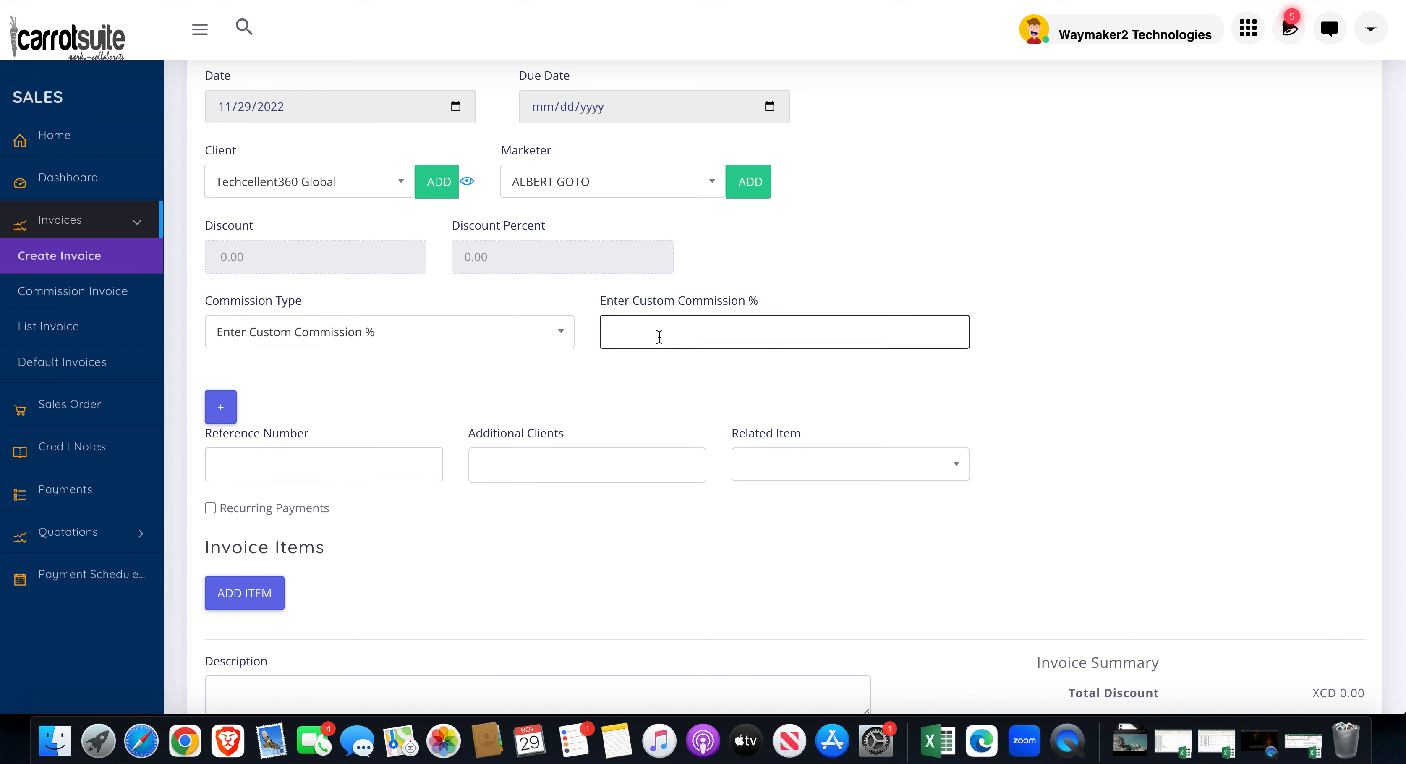
{"action": "type", "text": "5"}
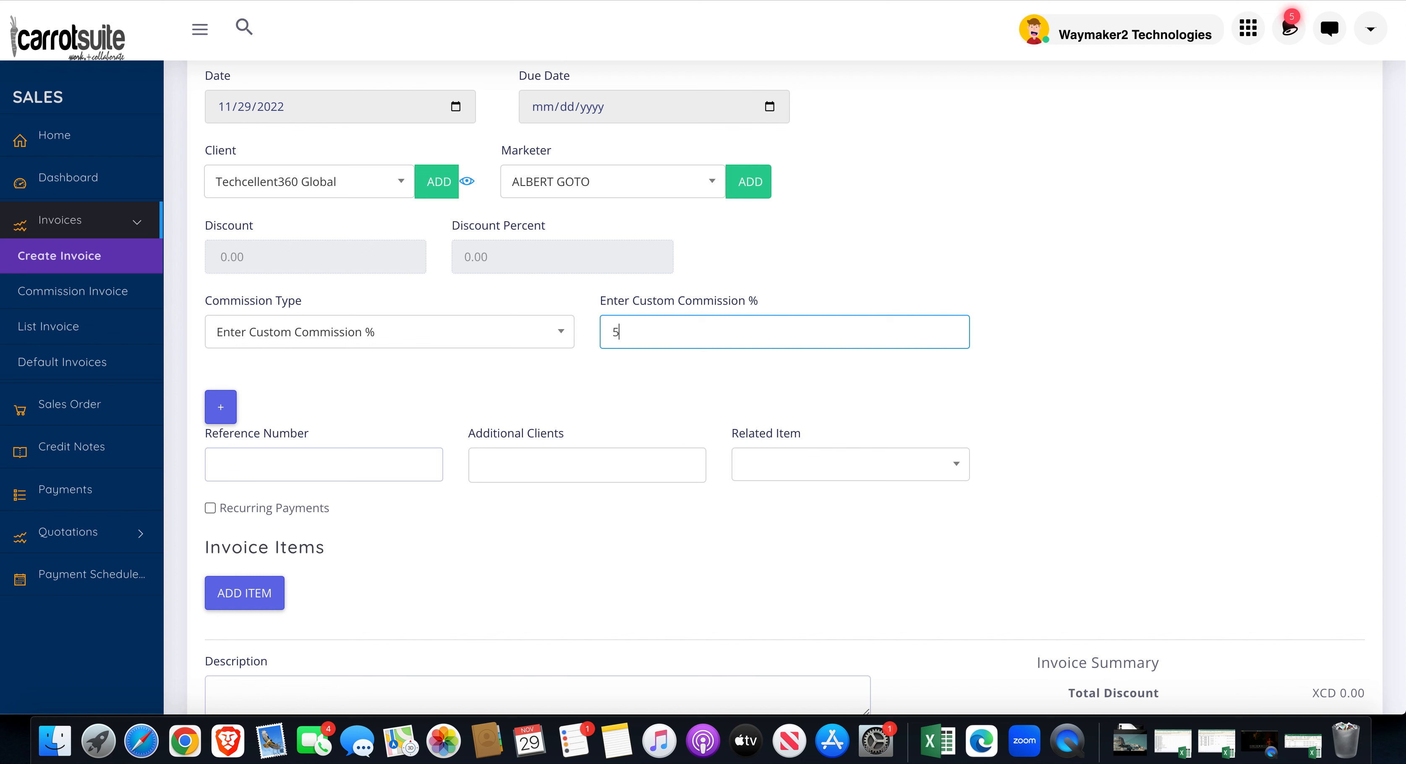
{"action": "key", "text": "BackSpace"}
{"action": "type", "text": "10"}
Step: Switch the commission type to Enter Fixed Custom Commission and back to Enter Custom Commission %
{"action": "left_click", "coordinate": [324, 345]}
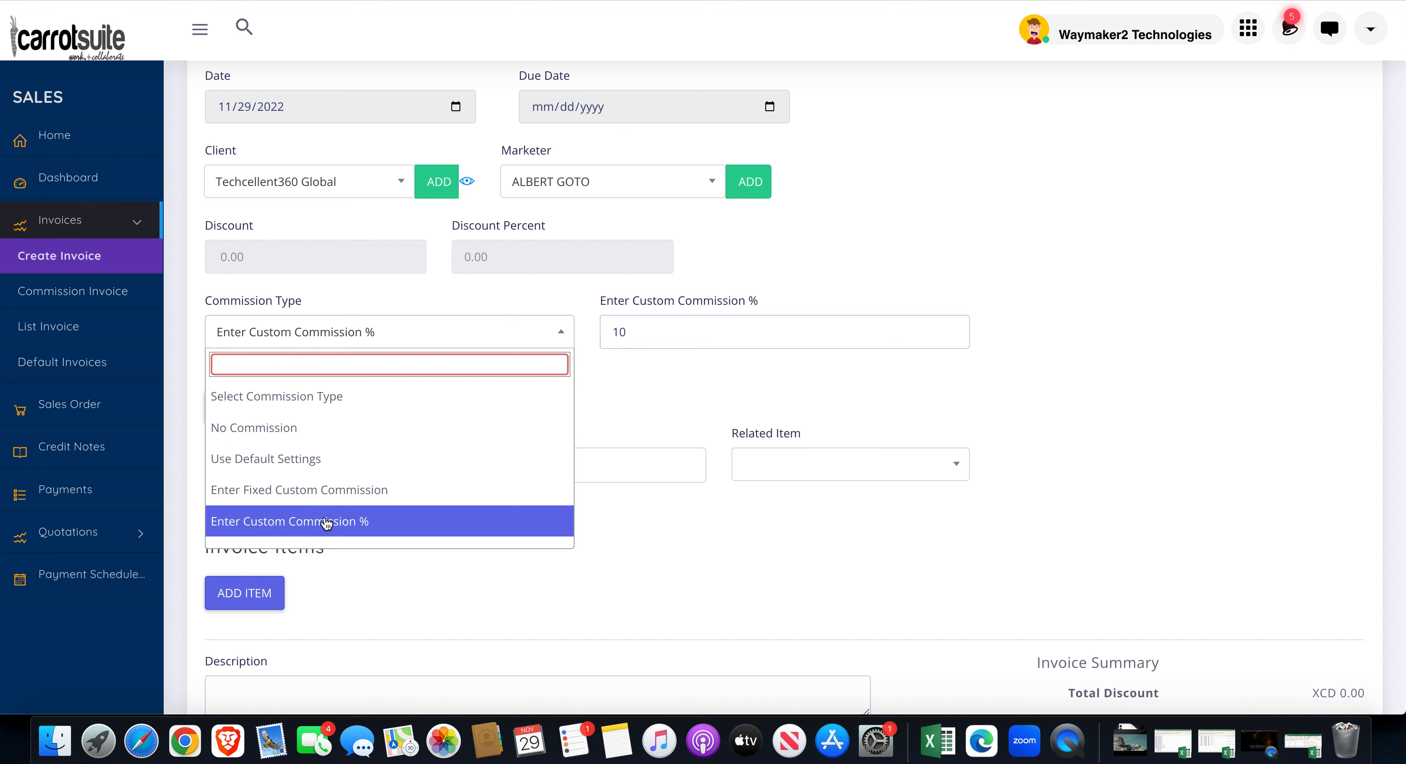
{"action": "left_click", "coordinate": [316, 490]}
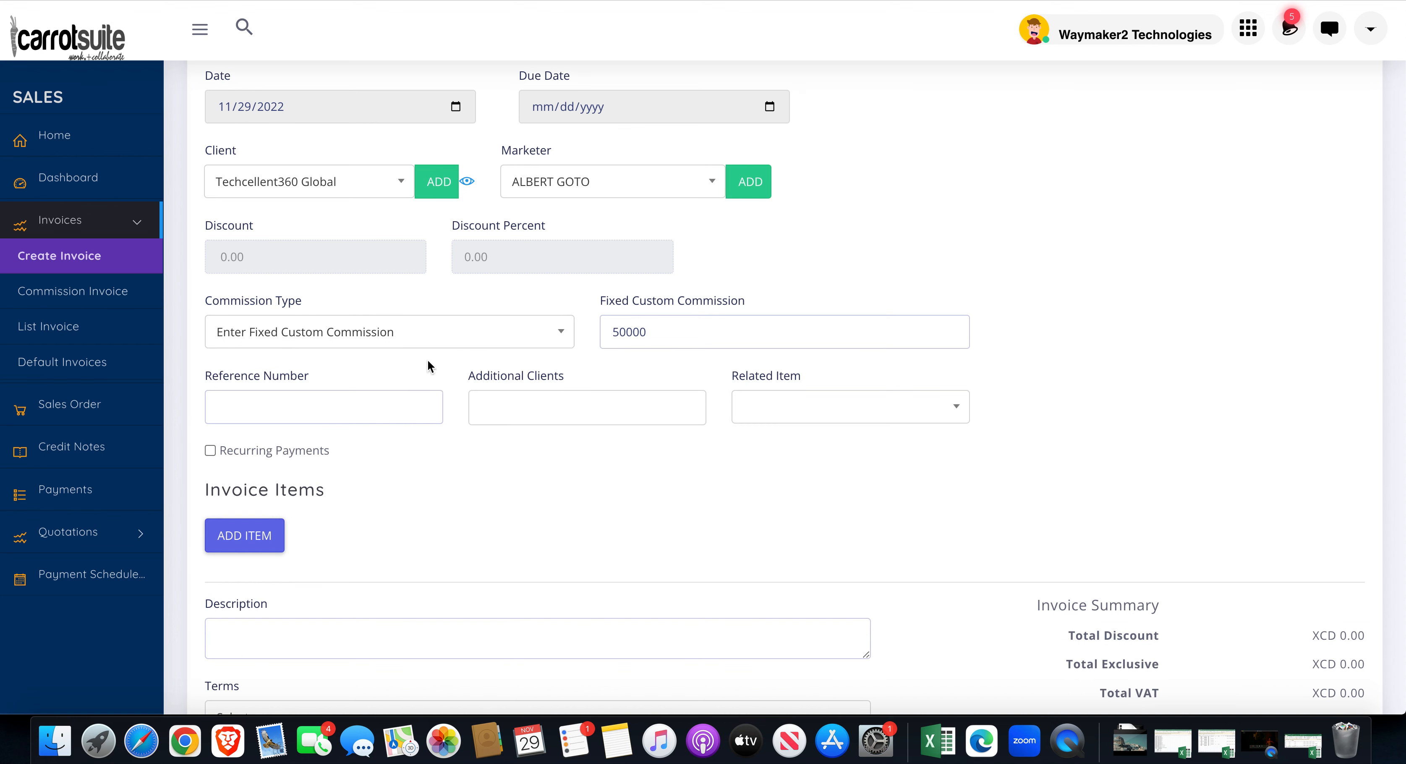
{"action": "left_click", "coordinate": [402, 345]}
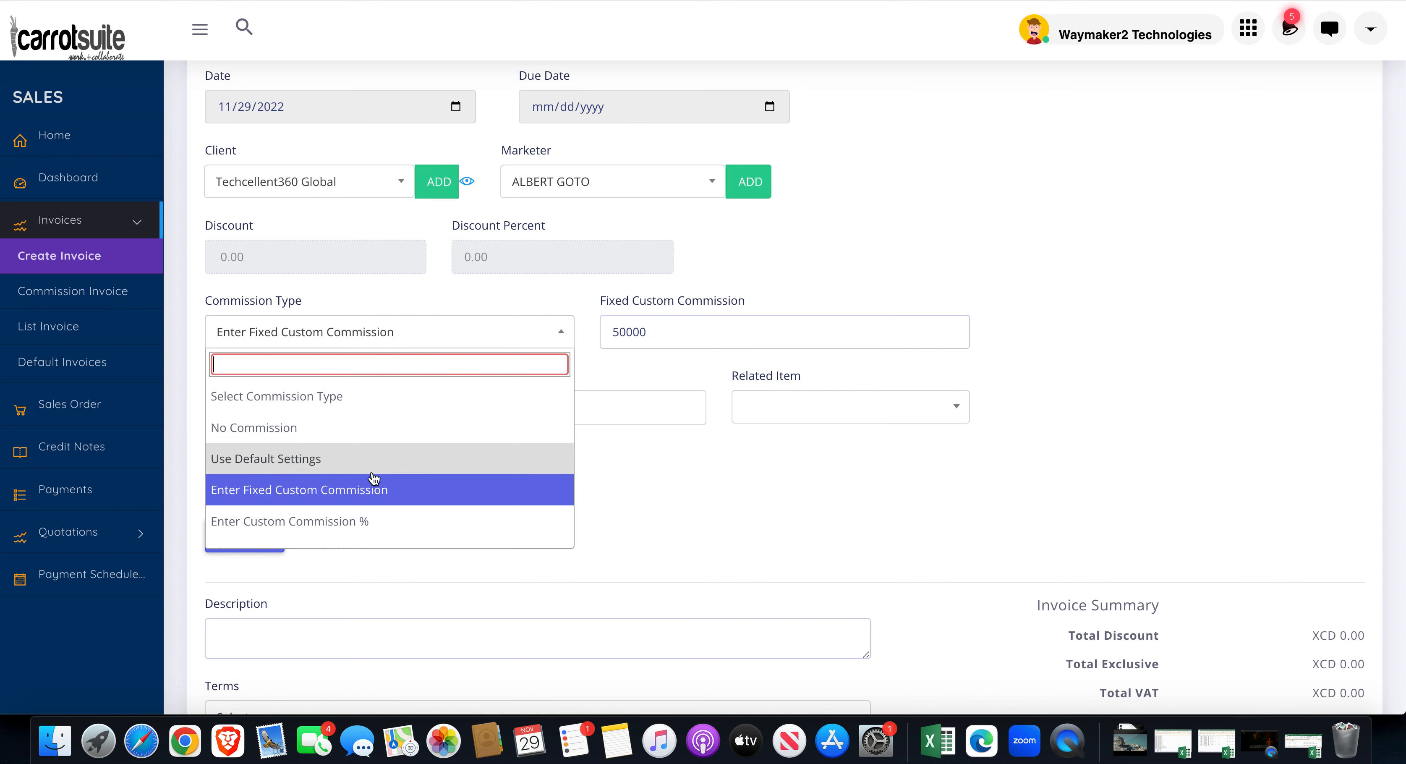
{"action": "left_click", "coordinate": [371, 525]}
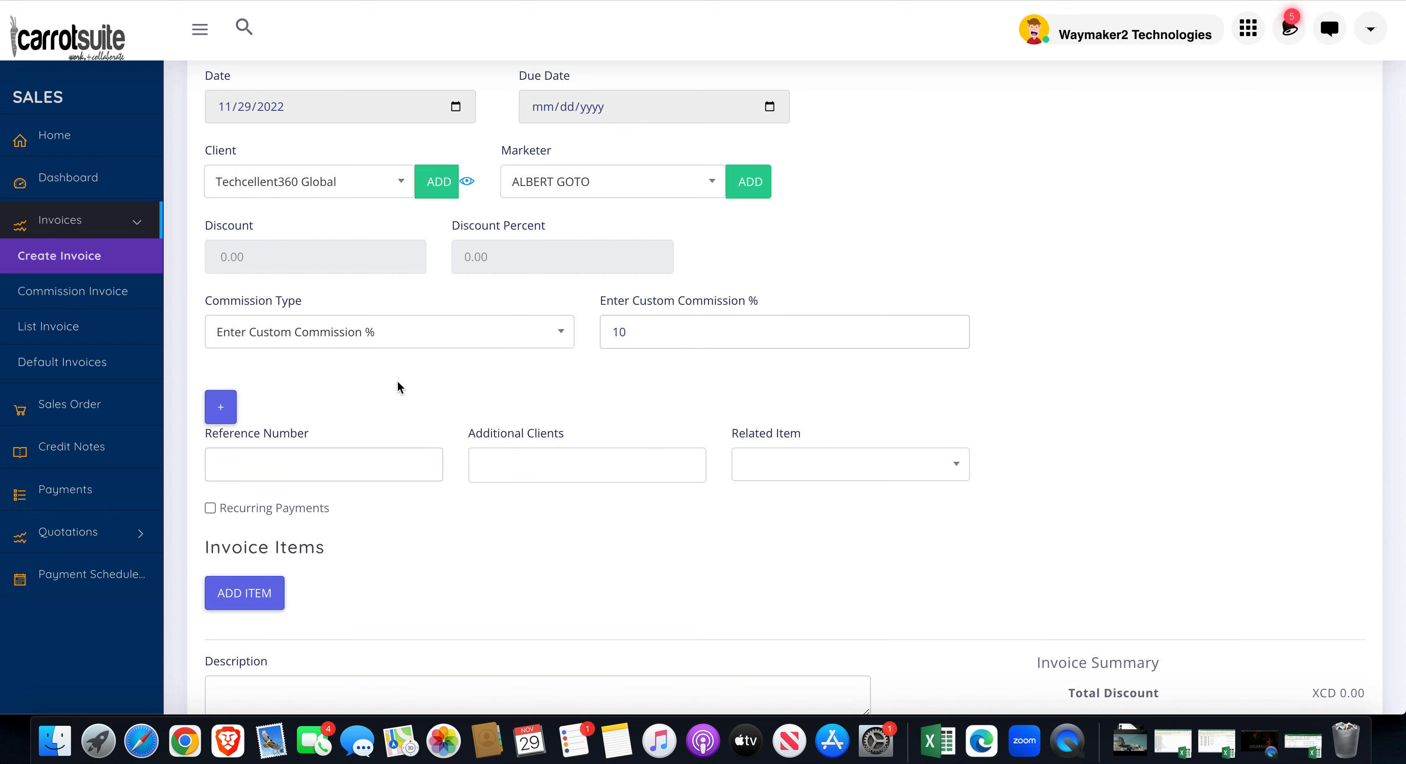
Step: Add two upline levels to the custom commission, with 5 for Upline Level 1 and 3 for Upline Level 2
{"action": "left_click", "coordinate": [224, 408]}
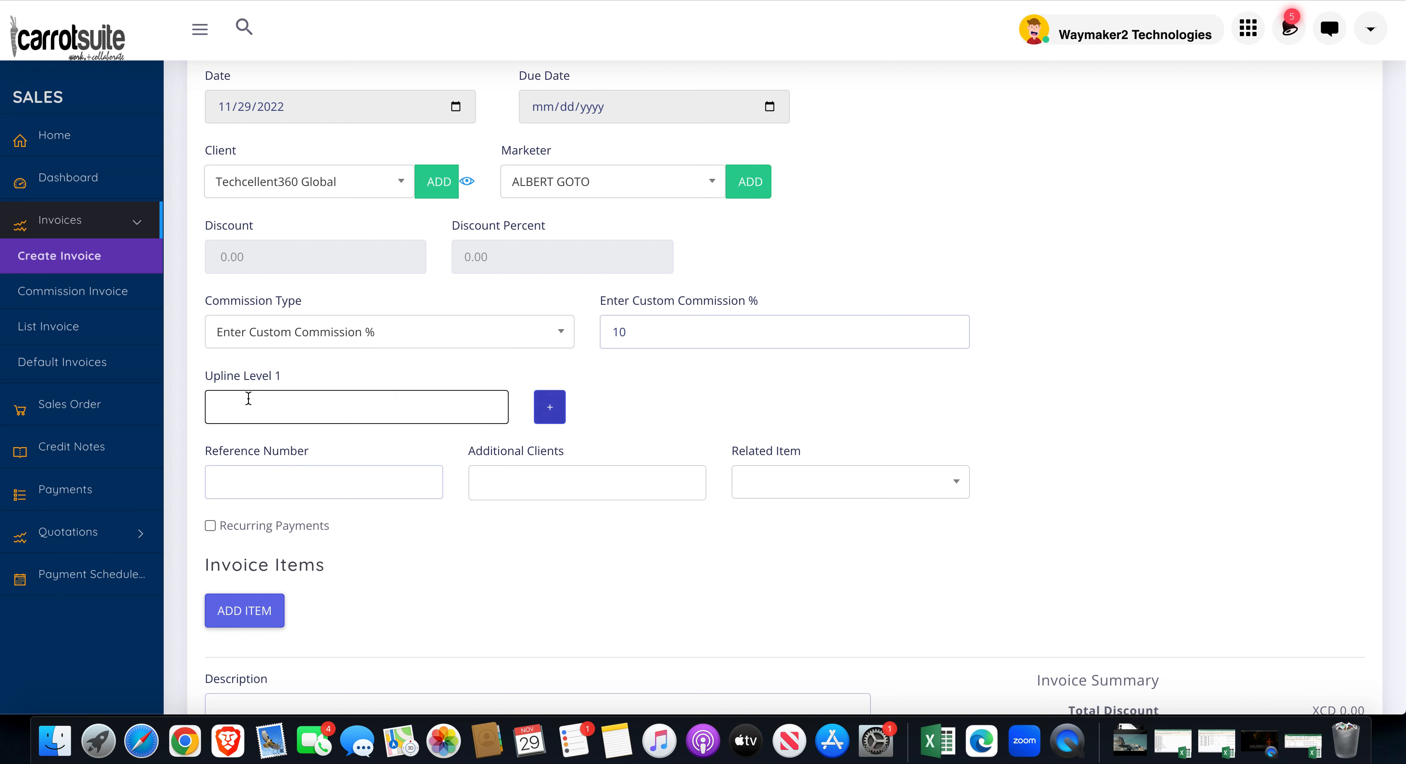
{"action": "left_click", "coordinate": [326, 404]}
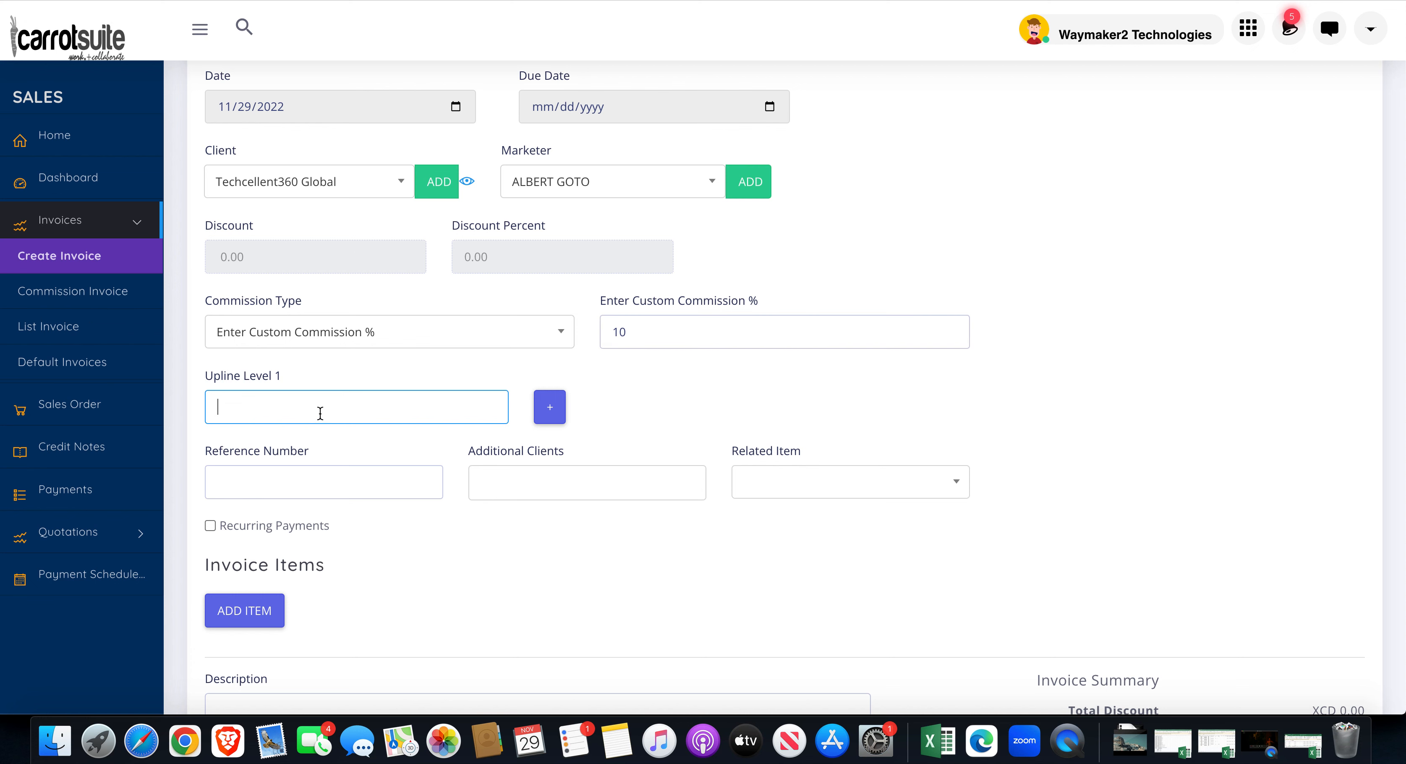
{"action": "type", "text": "5"}
{"action": "left_click", "coordinate": [550, 407]}
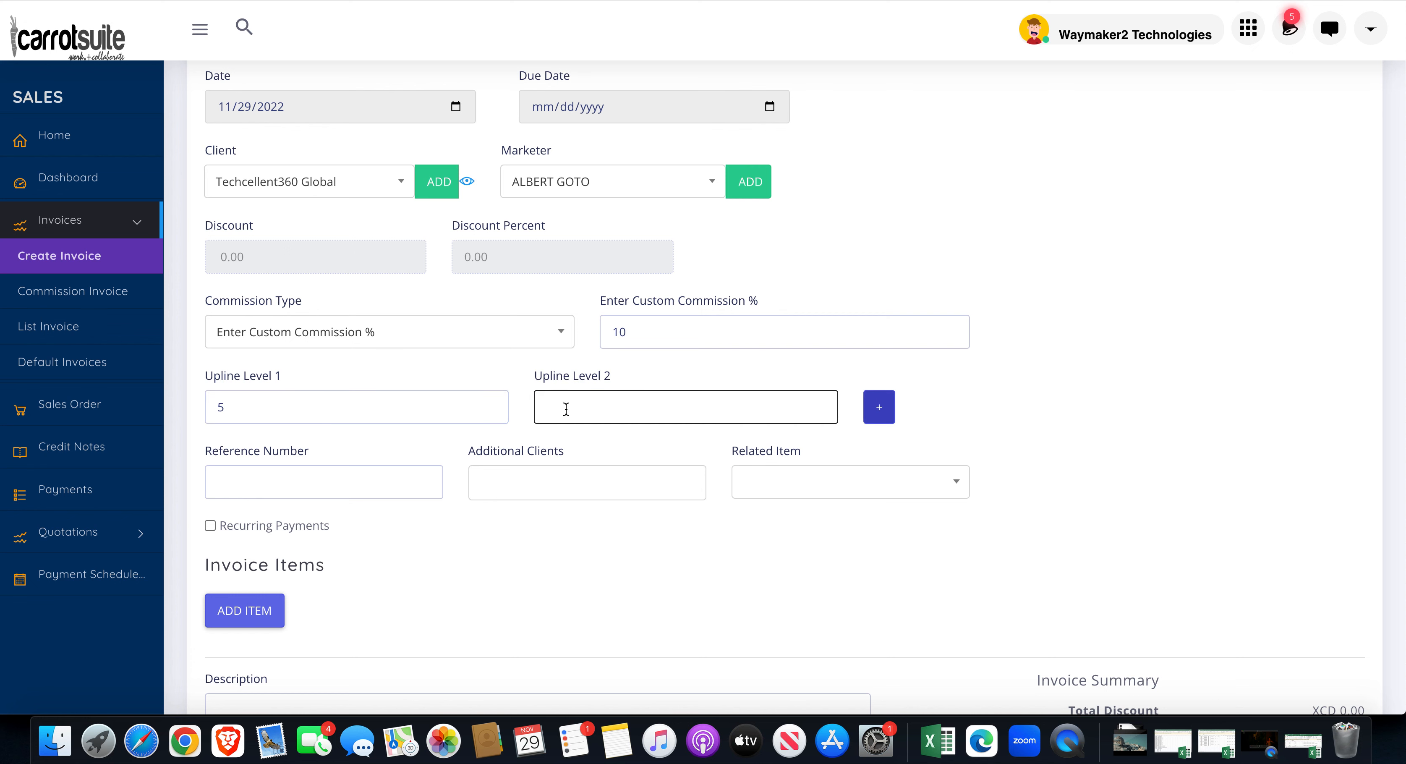
{"action": "left_click", "coordinate": [605, 410]}
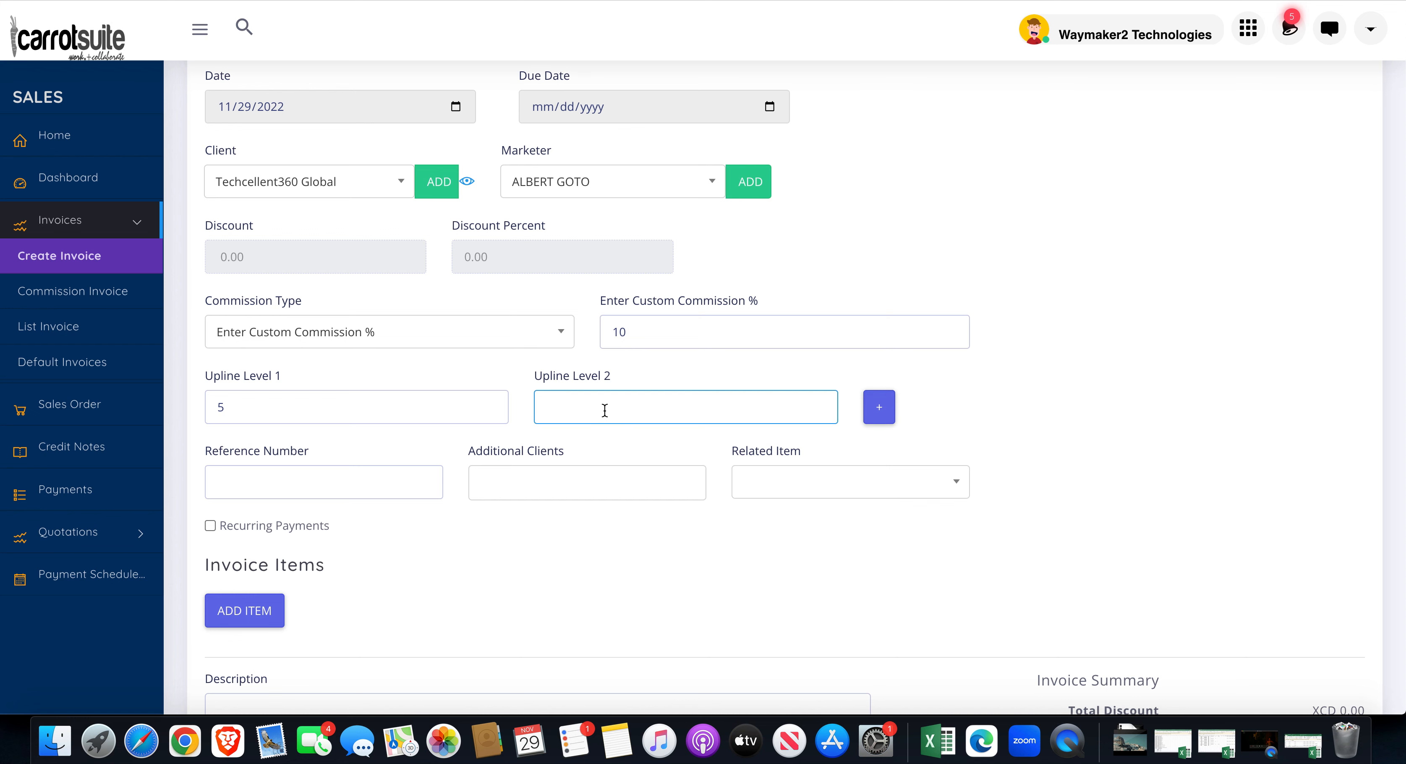
{"action": "type", "text": "3"}
Step: Add the second and fourth clients in the client list as additional clients on the invoice
{"action": "scroll", "coordinate": [618, 454], "scroll_direction": "down", "scroll_amount": 3}
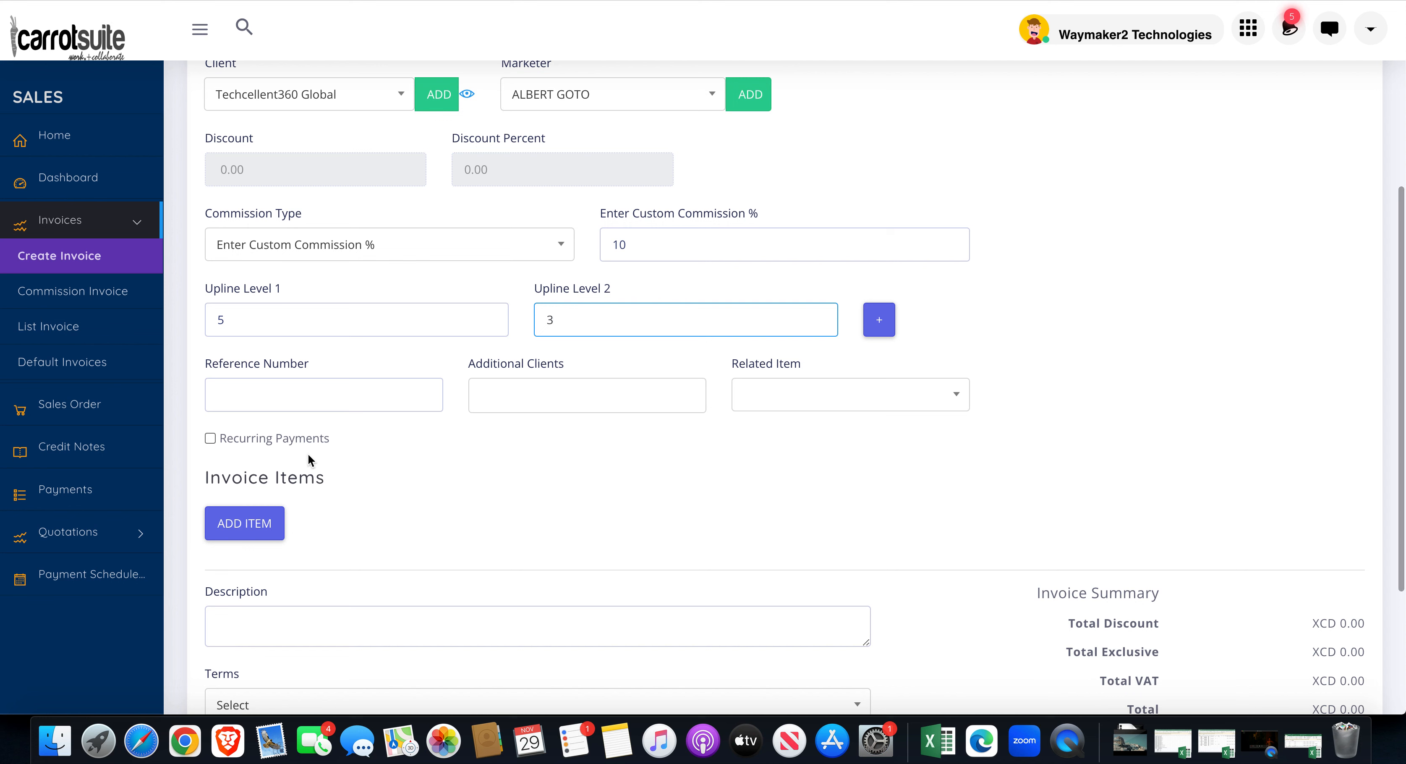
{"action": "left_click", "coordinate": [572, 401]}
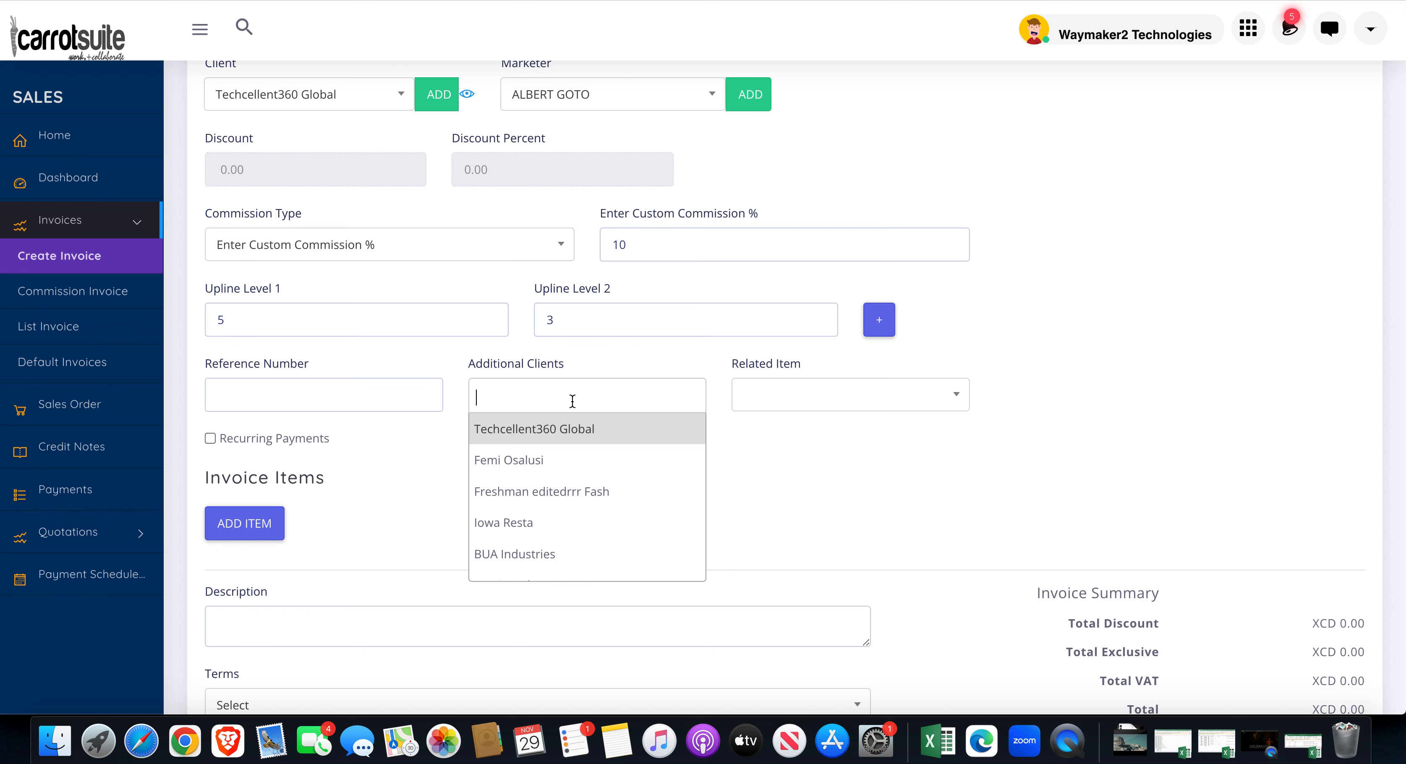
{"action": "left_click", "coordinate": [583, 345]}
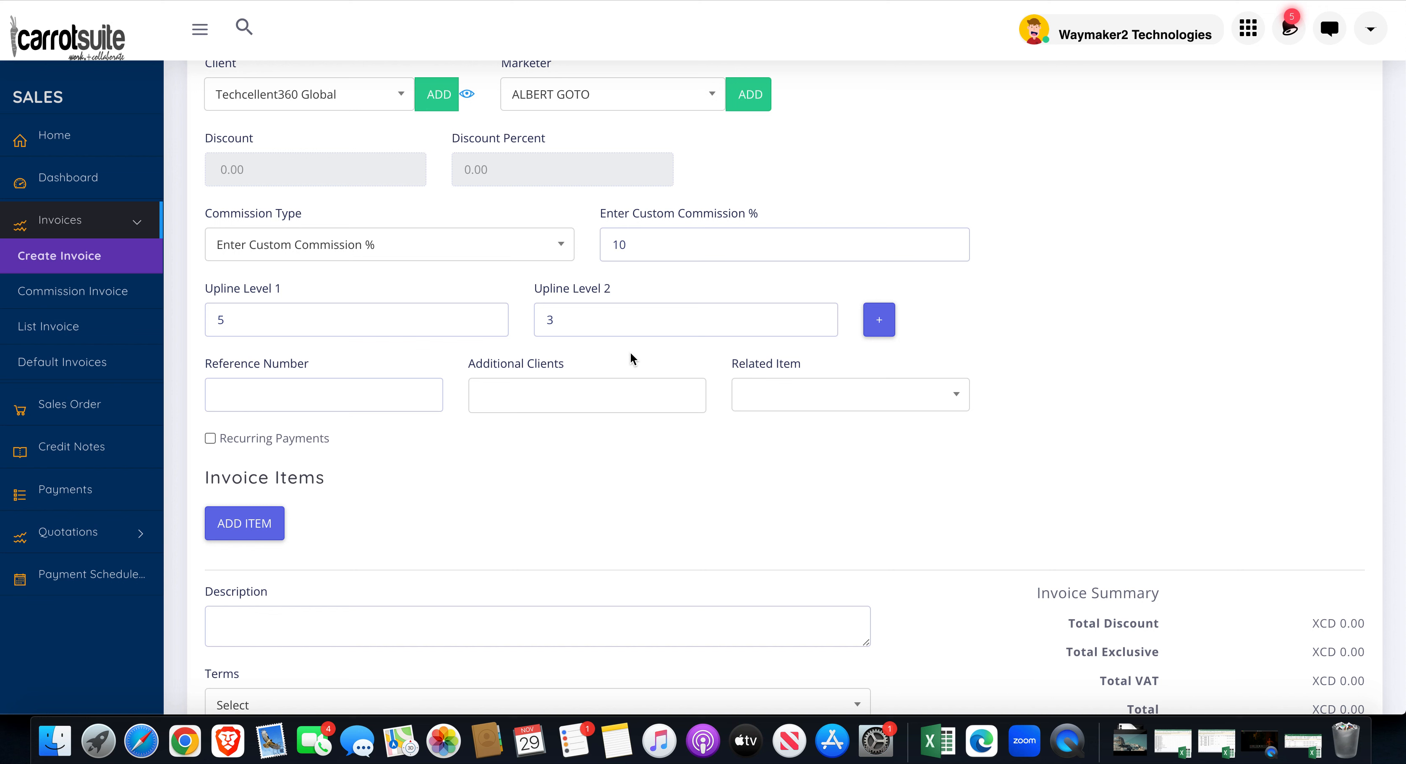
{"action": "left_click", "coordinate": [568, 385]}
{"action": "left_click", "coordinate": [545, 490]}
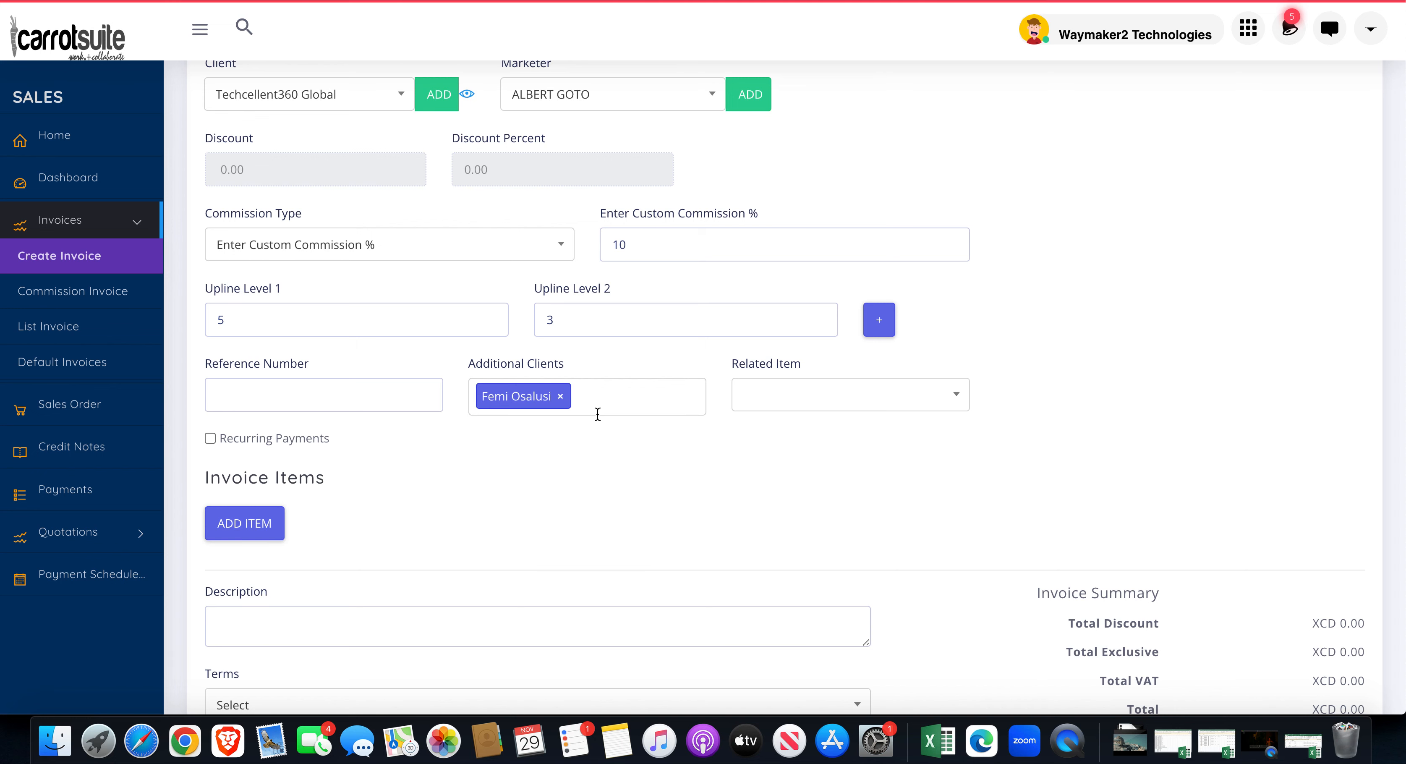
{"action": "left_click", "coordinate": [598, 413]}
{"action": "left_click", "coordinate": [544, 548]}
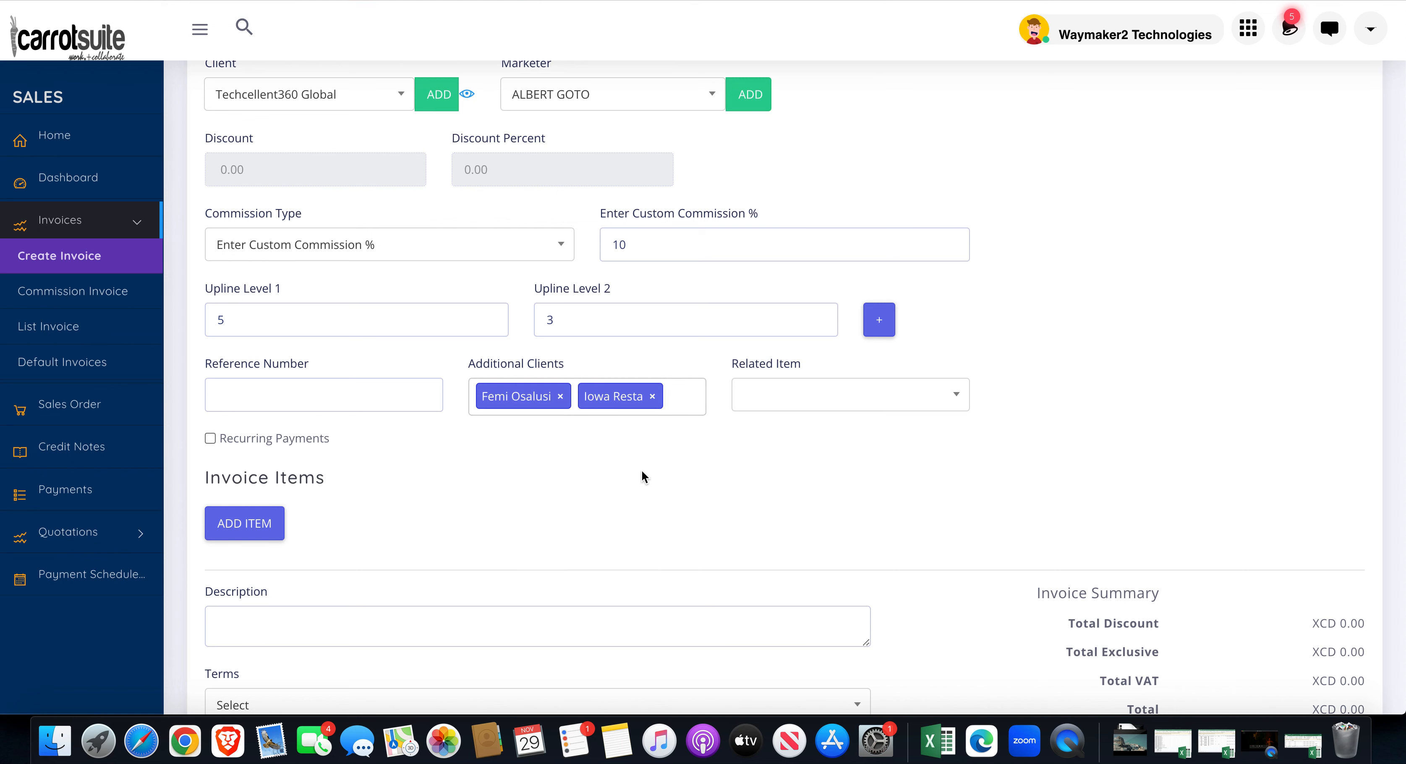
Step: Add an invoice item with the category XYZ Gardens Estate and the Plot 390 SQM outright item priced at XCD1,000,000.00
{"action": "scroll", "coordinate": [641, 470], "scroll_direction": "up", "scroll_amount": 2}
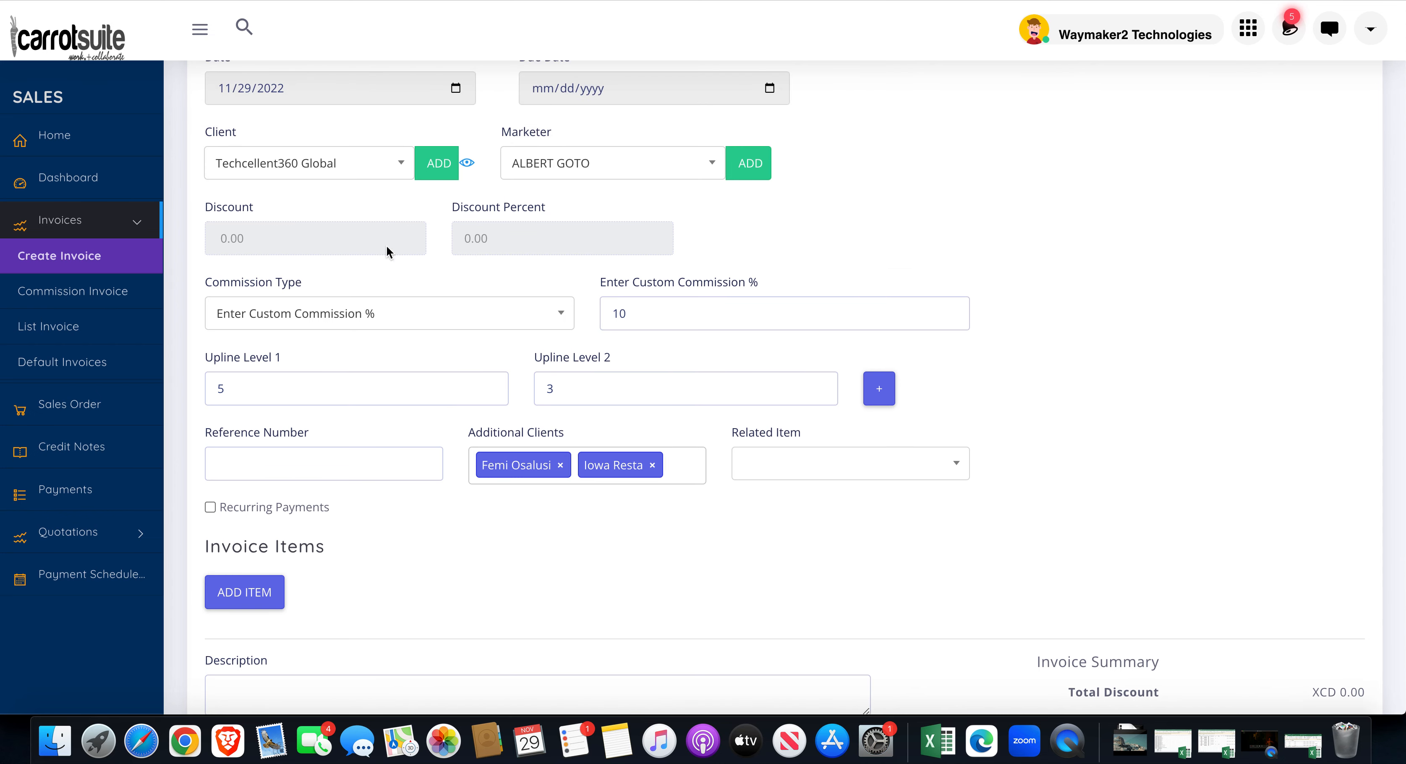
{"action": "scroll", "coordinate": [349, 382], "scroll_direction": "down", "scroll_amount": 3}
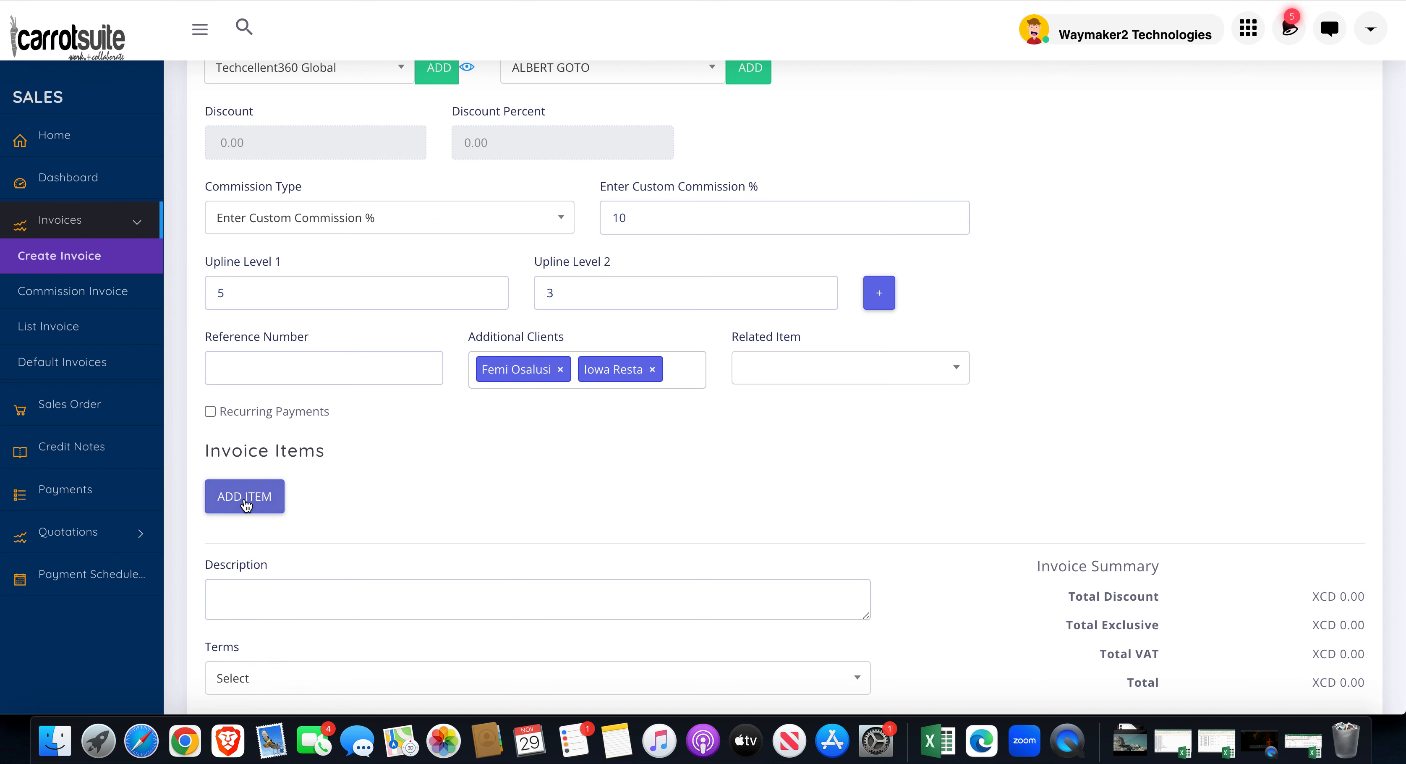
{"action": "left_click", "coordinate": [244, 504]}
{"action": "scroll", "coordinate": [510, 477], "scroll_direction": "down", "scroll_amount": 1}
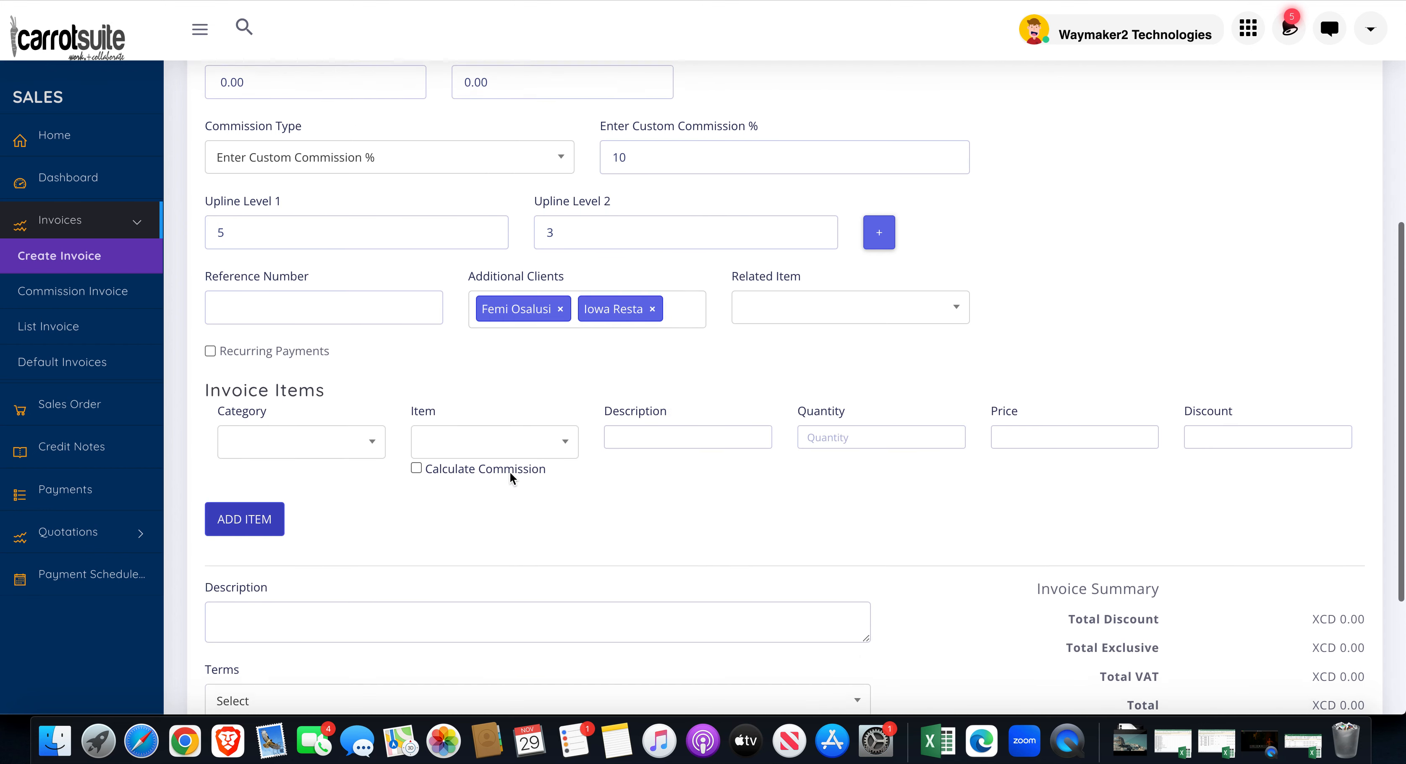
{"action": "left_click", "coordinate": [371, 440]}
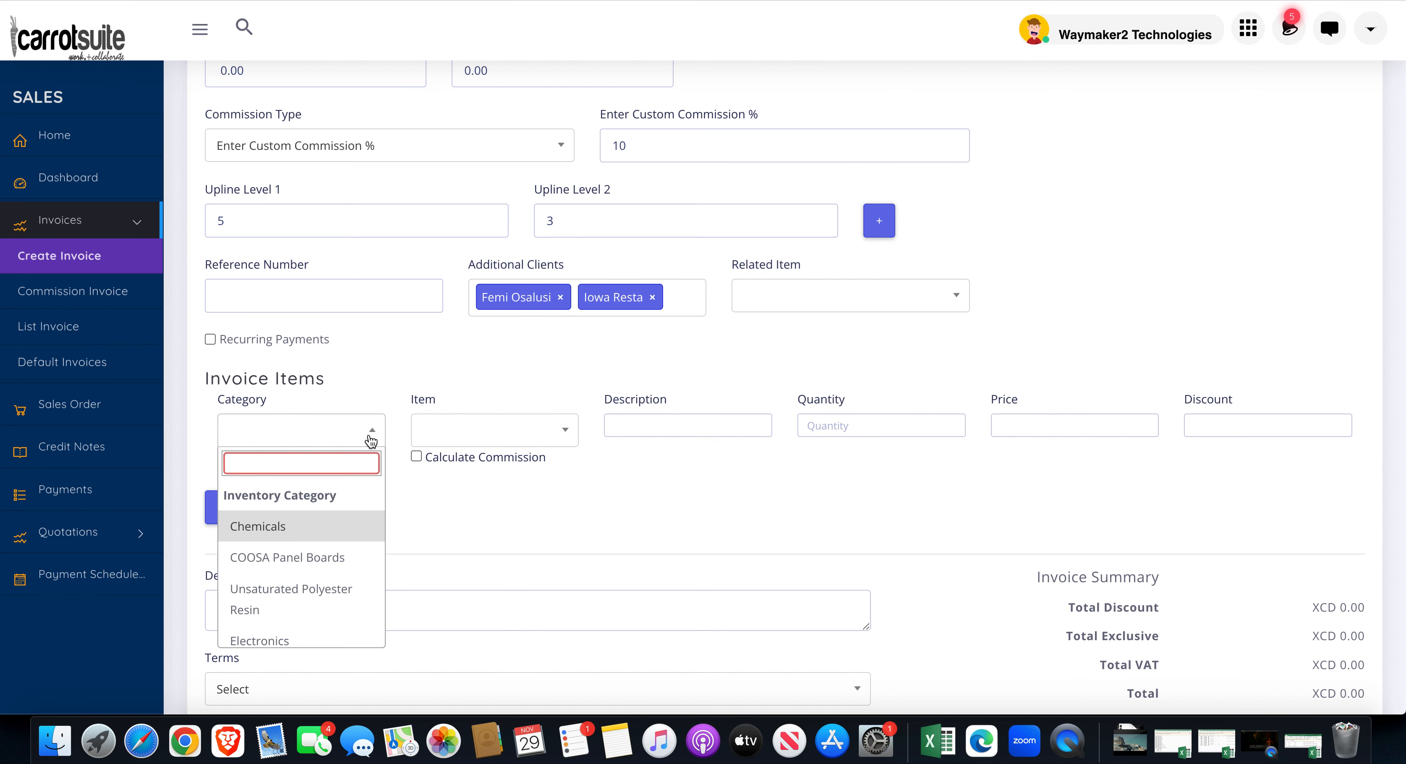
{"action": "type", "text": "xy"}
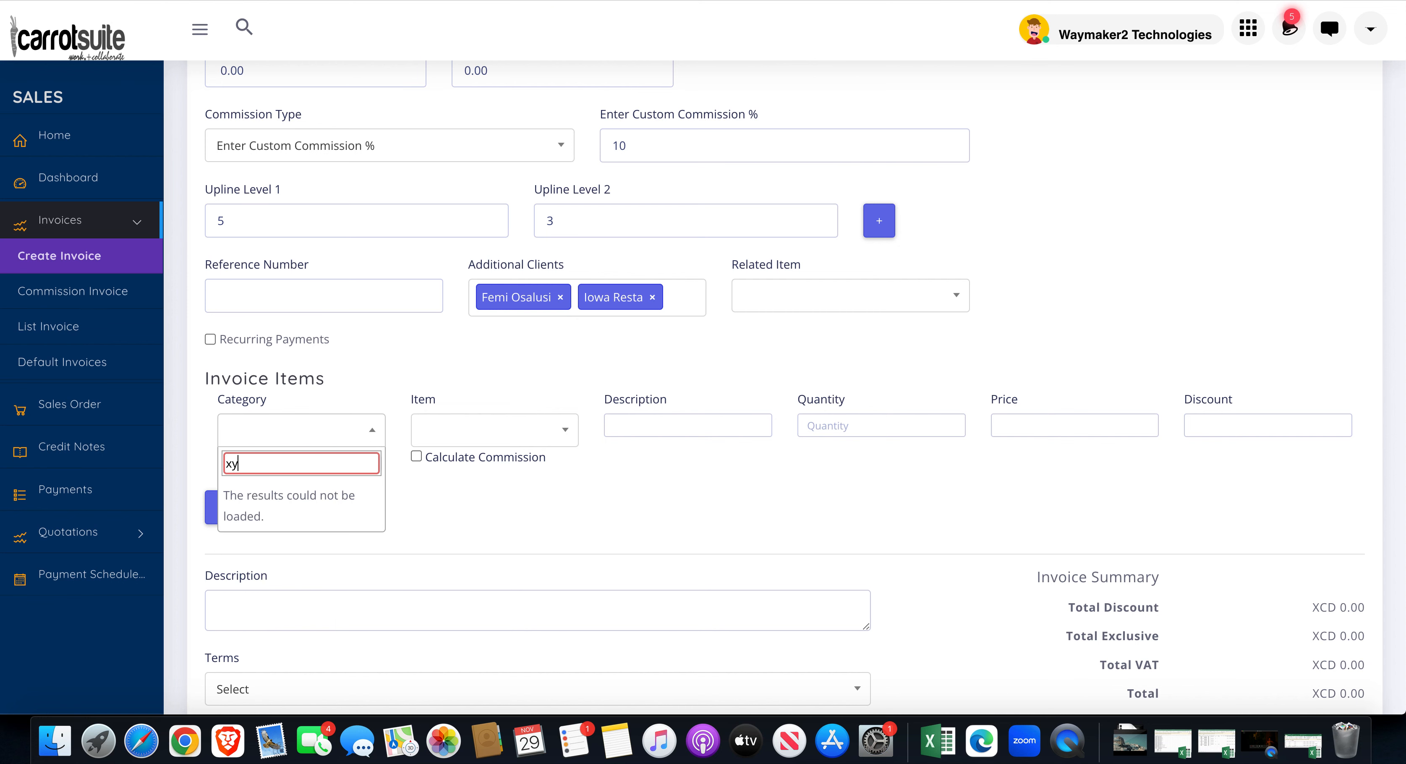
{"action": "type", "text": "z"}
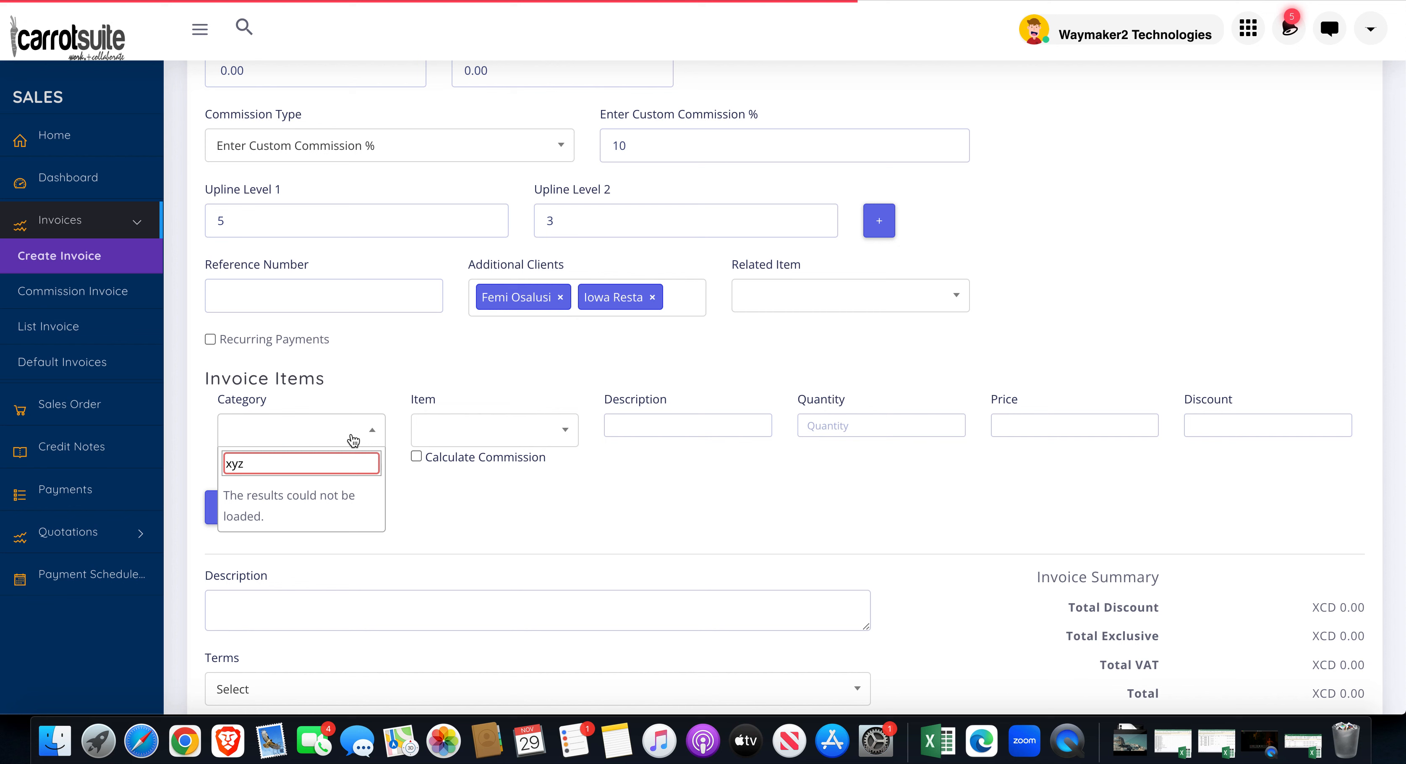
{"action": "left_click", "coordinate": [316, 593]}
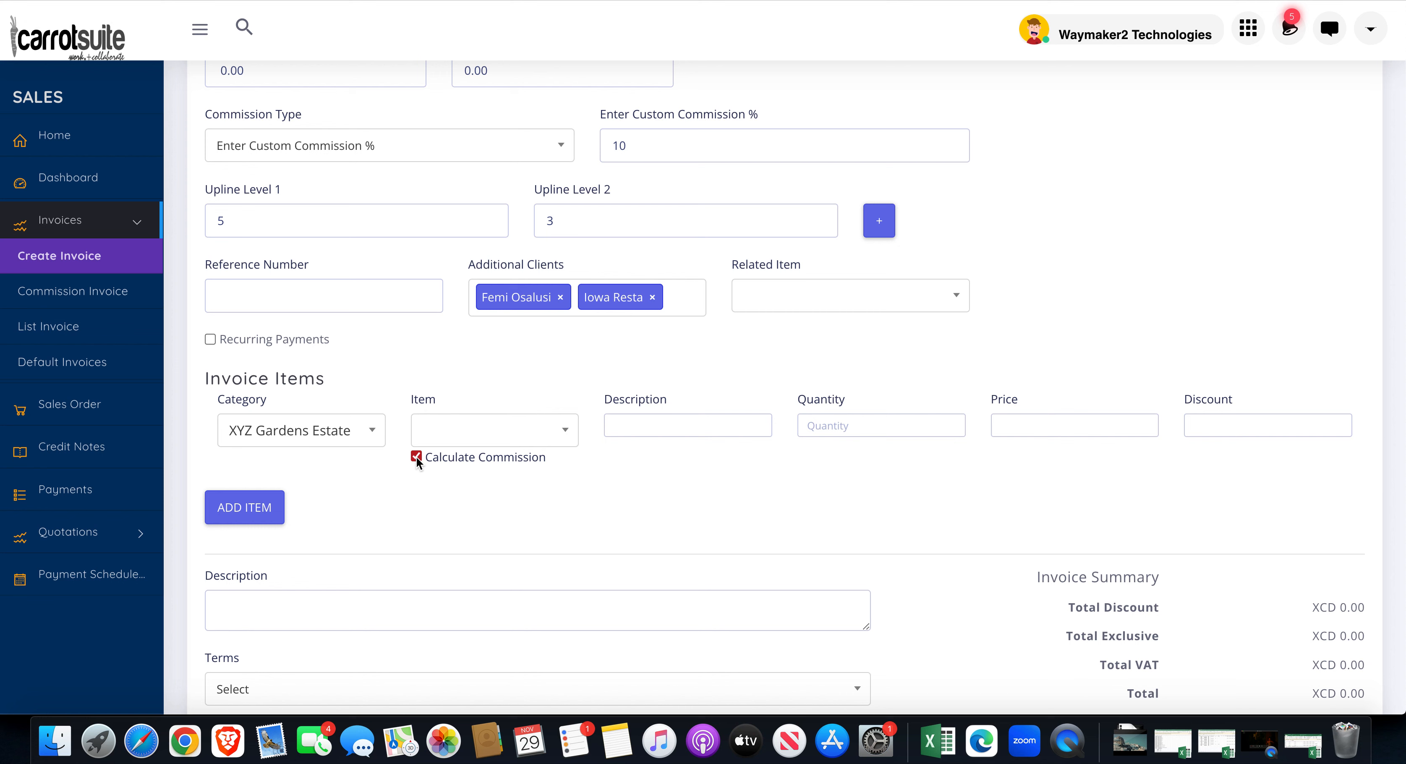
{"action": "left_click", "coordinate": [496, 437]}
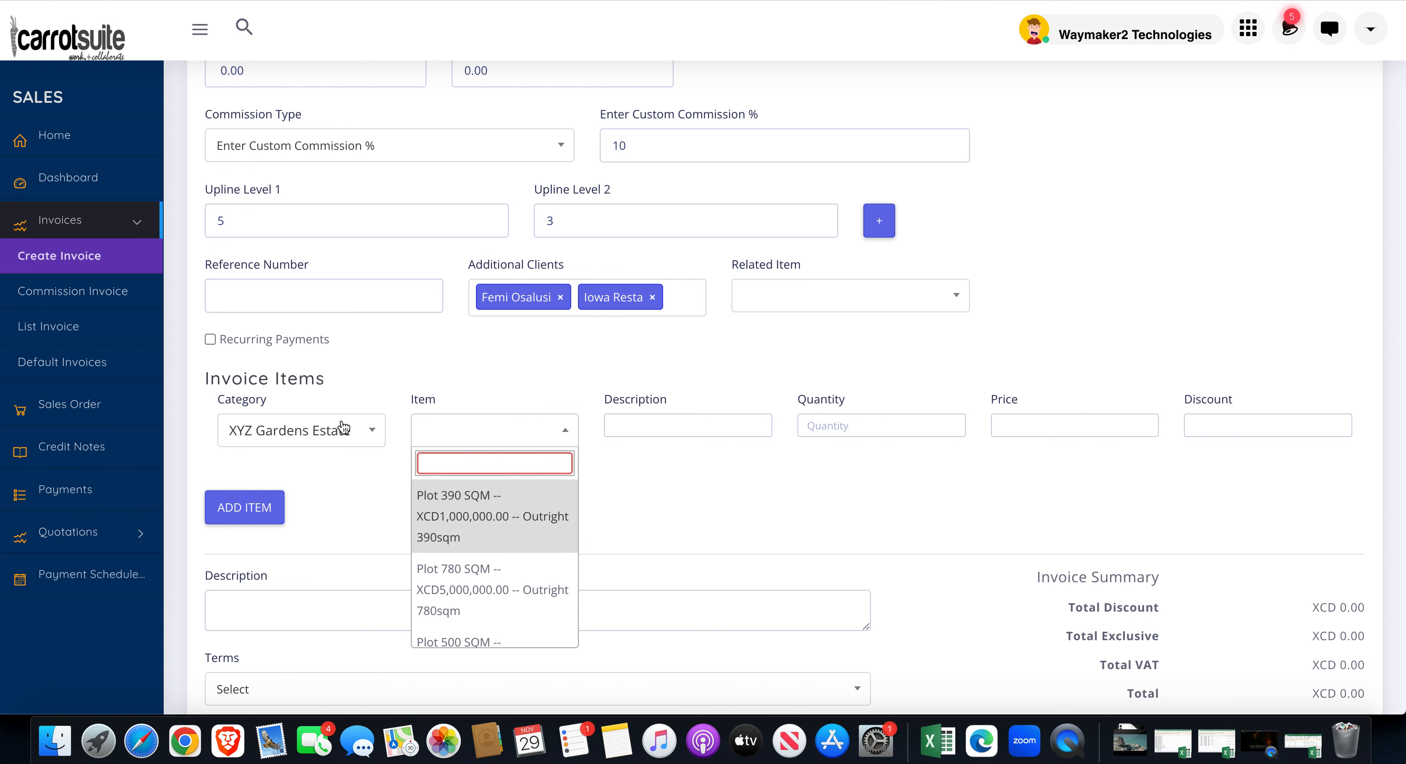
{"action": "left_click", "coordinate": [501, 535]}
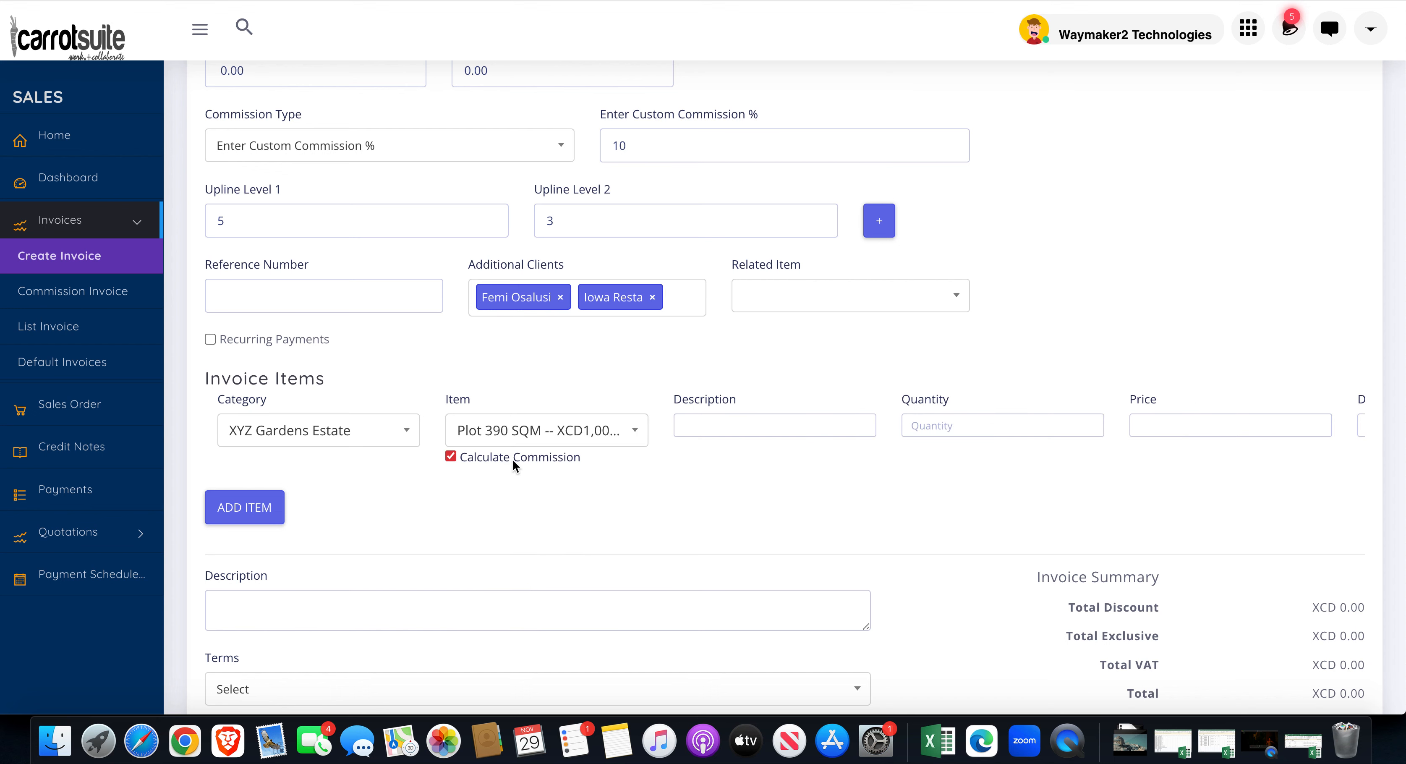
Step: Set the quantity of the Plot 390 SQM item to 5
{"action": "left_click", "coordinate": [817, 419]}
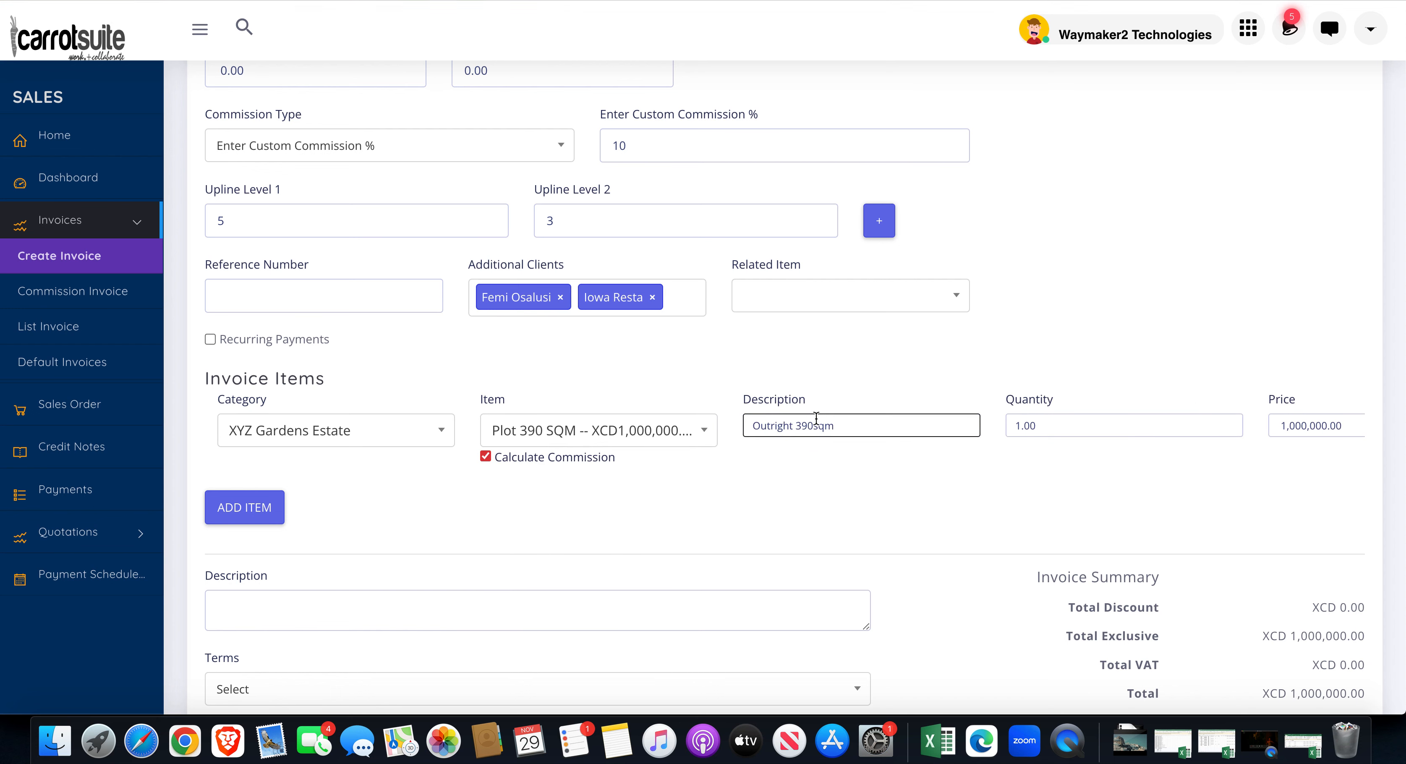
{"action": "scroll", "coordinate": [816, 418], "scroll_direction": "right", "scroll_amount": 9}
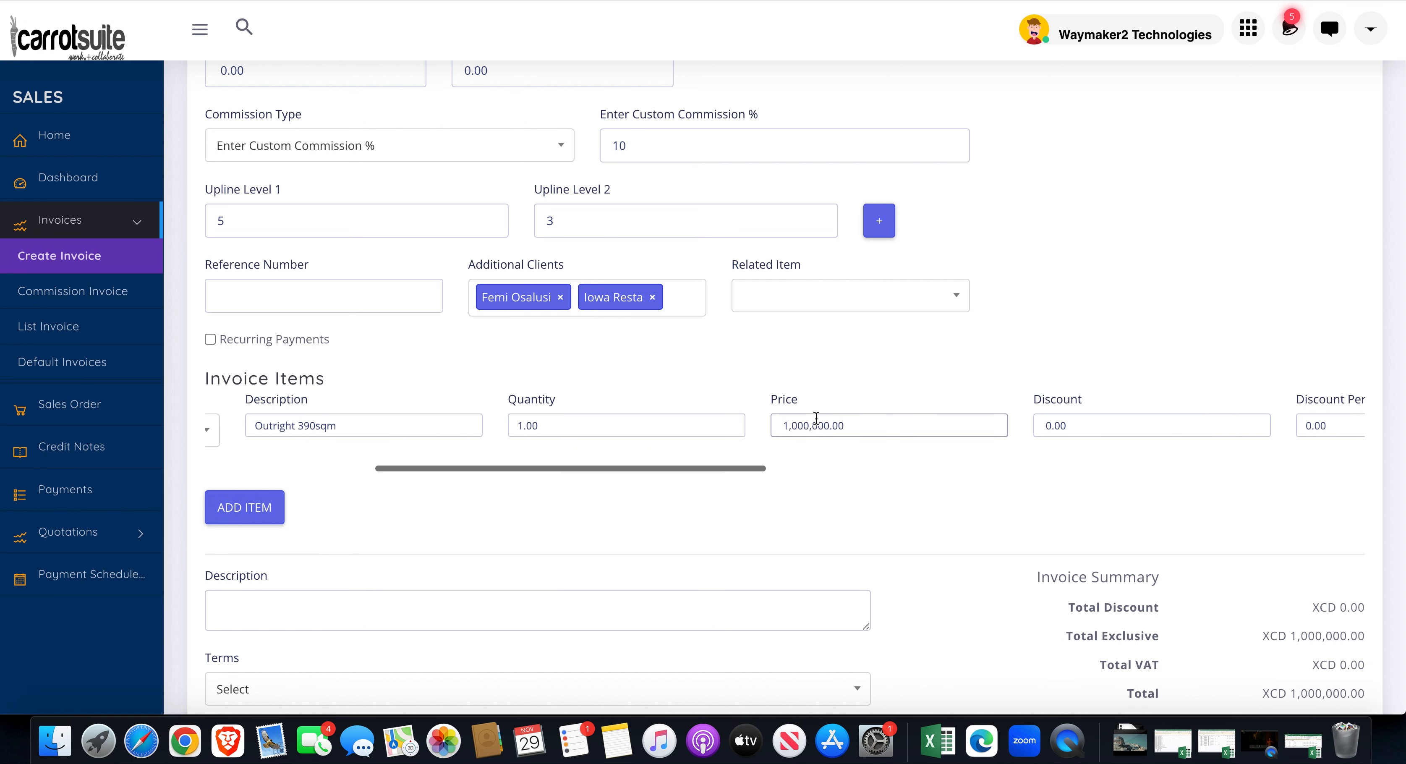
{"action": "left_click", "coordinate": [583, 429]}
{"action": "left_click", "coordinate": [523, 424]}
{"action": "key", "text": "BackSpace"}
{"action": "type", "text": "5"}
{"action": "left_click", "coordinate": [663, 459]}
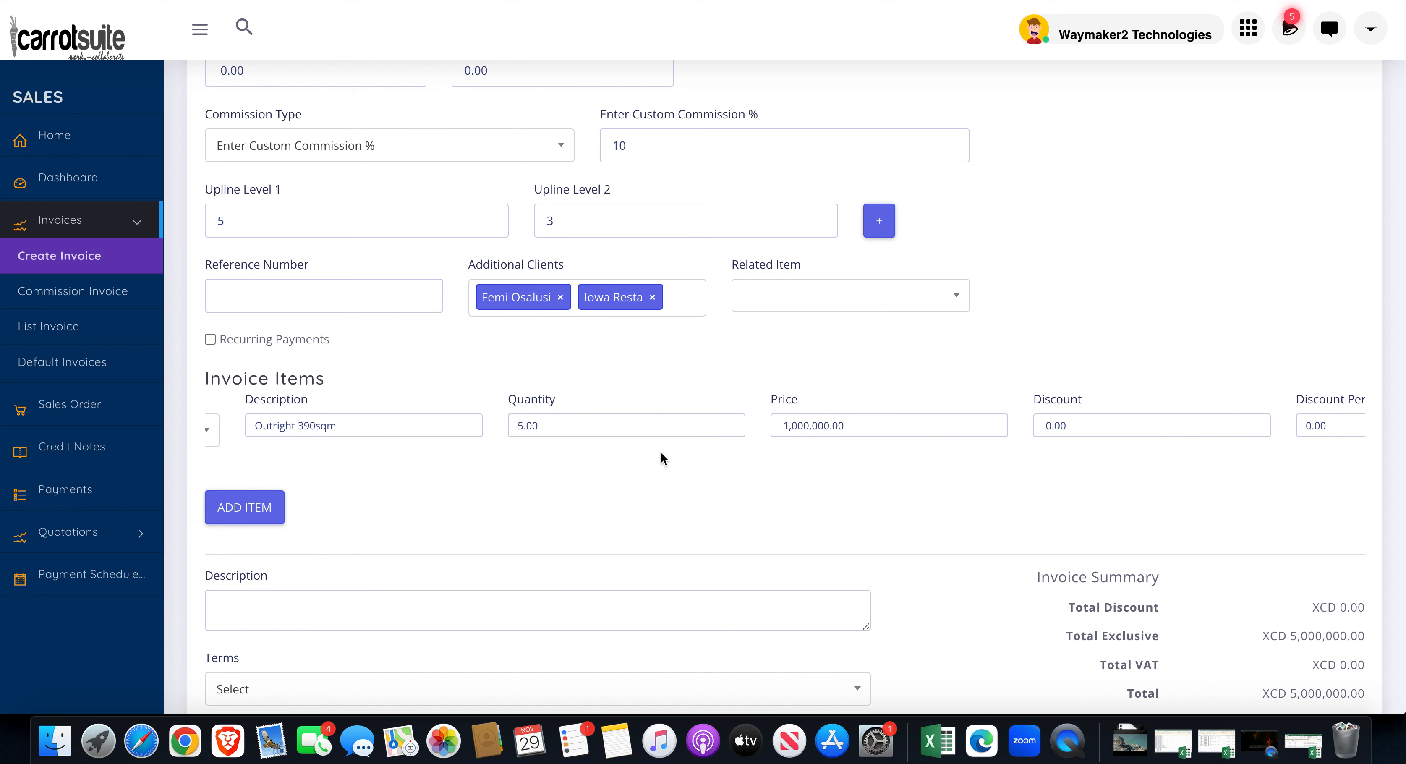
Step: Give the Plot 390 SQM item a discount of 10 percent
{"action": "scroll", "coordinate": [873, 409], "scroll_direction": "right", "scroll_amount": 10}
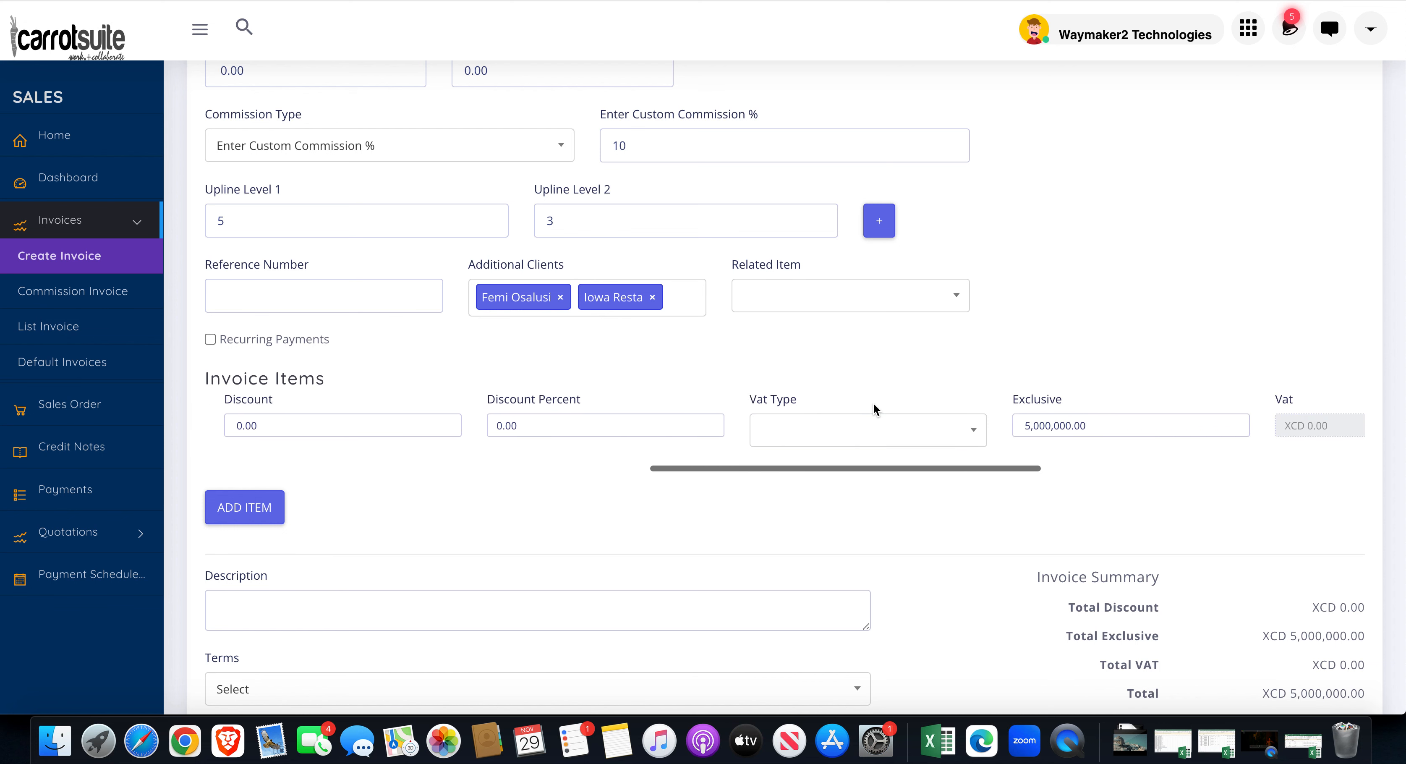
{"action": "scroll", "coordinate": [876, 410], "scroll_direction": "right", "scroll_amount": 2}
{"action": "scroll", "coordinate": [876, 410], "scroll_direction": "left", "scroll_amount": 3}
{"action": "scroll", "coordinate": [873, 409], "scroll_direction": "left", "scroll_amount": 5}
{"action": "left_click", "coordinate": [433, 431]}
{"action": "left_click", "coordinate": [664, 427]}
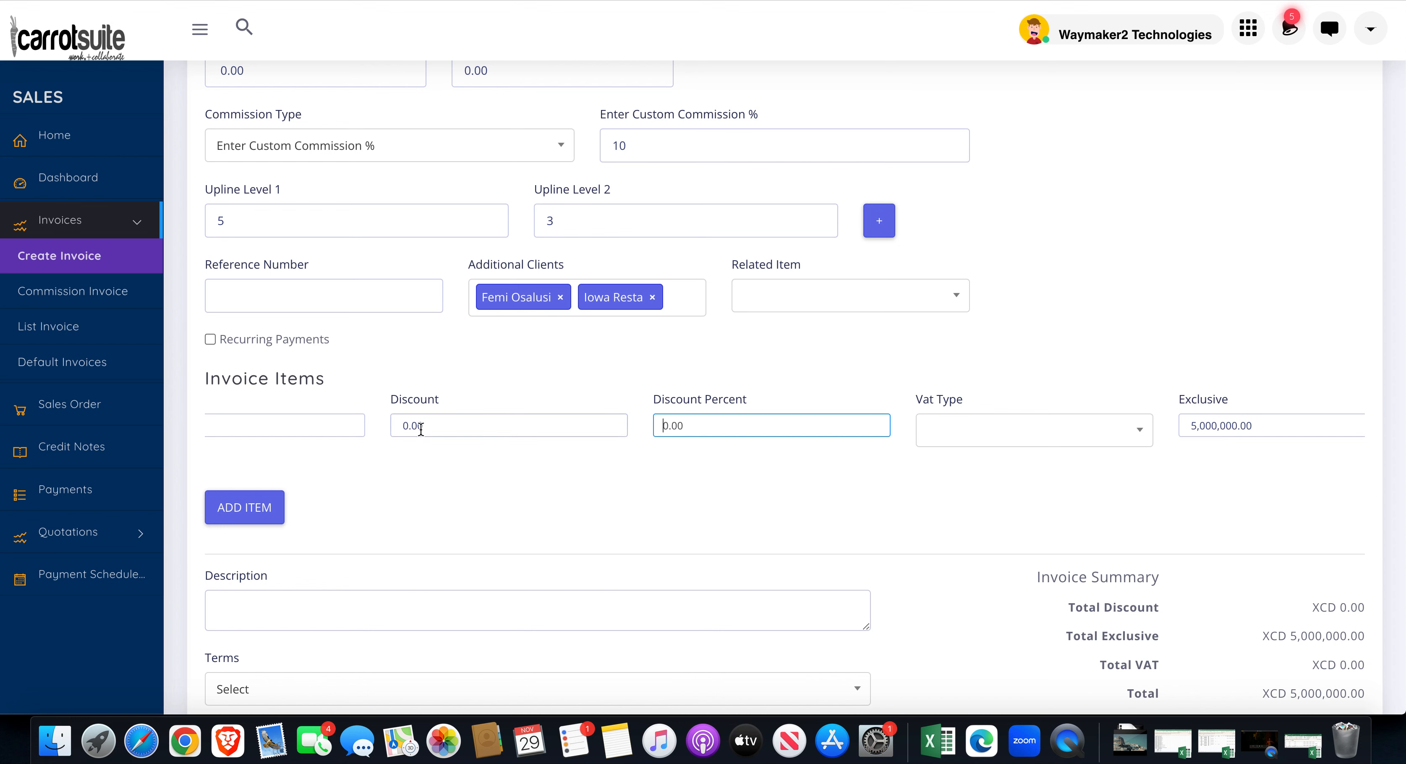
{"action": "type", "text": "1"}
{"action": "left_click", "coordinate": [551, 456]}
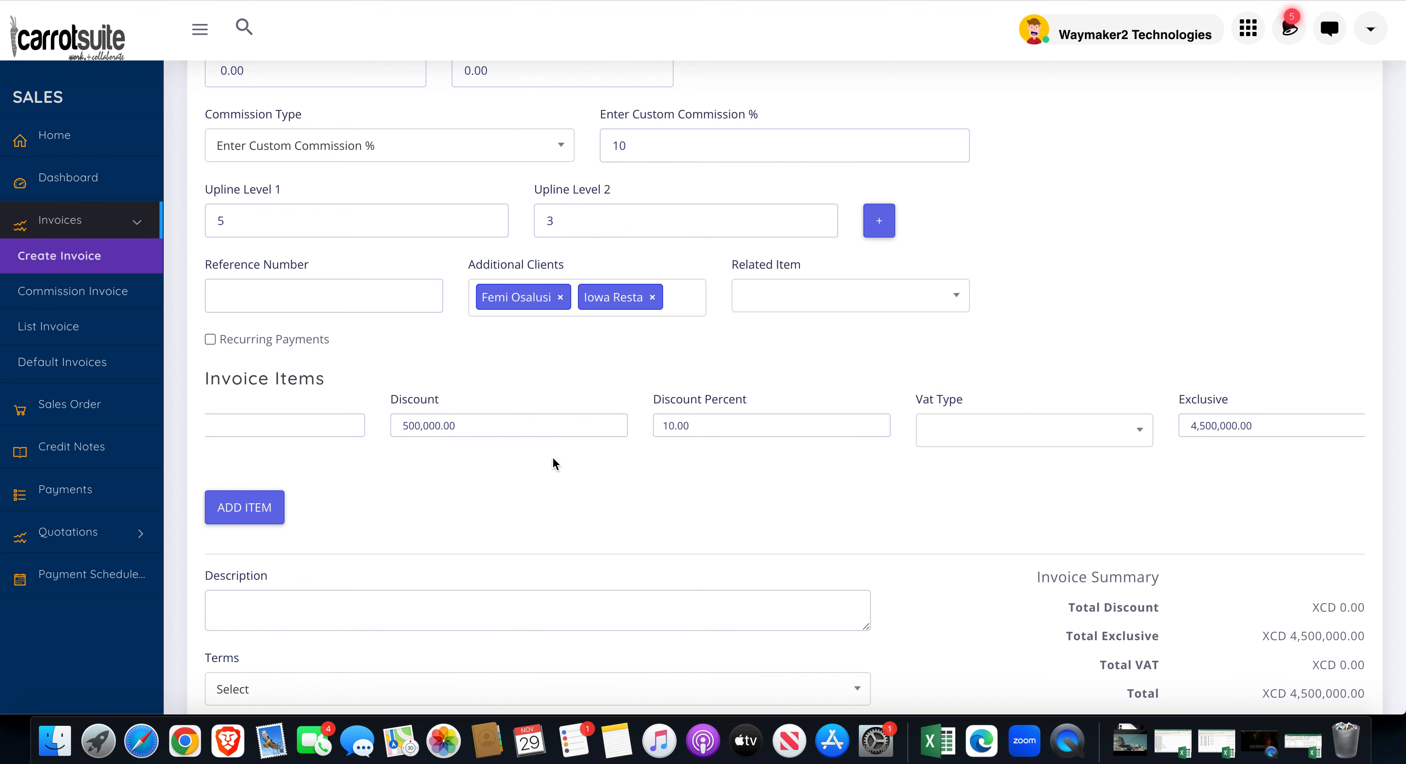
Step: Review the Plot 390 SQM item's VAT type, exclusive amount, VAT, total and account fields
{"action": "scroll", "coordinate": [738, 431], "scroll_direction": "right", "scroll_amount": 5}
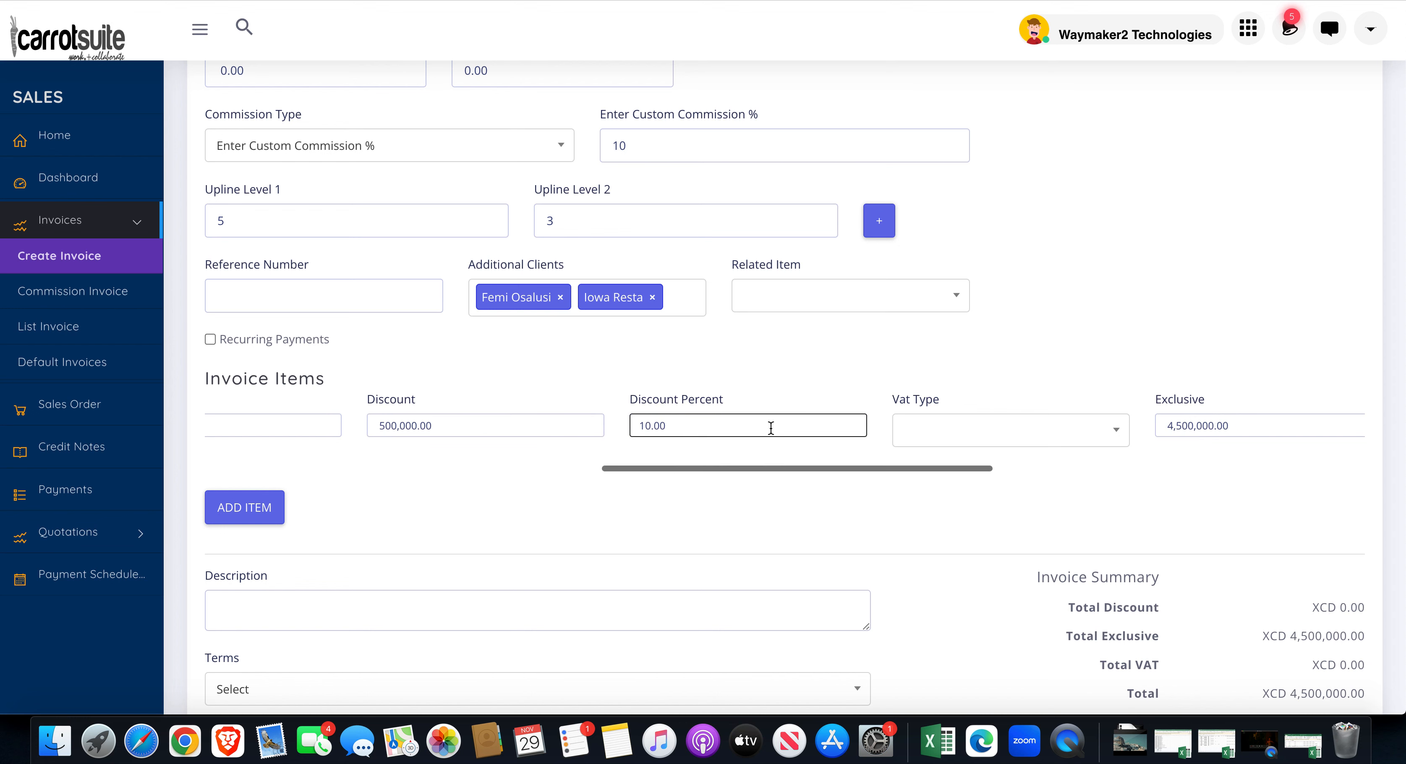
{"action": "scroll", "coordinate": [770, 425], "scroll_direction": "right", "scroll_amount": 10}
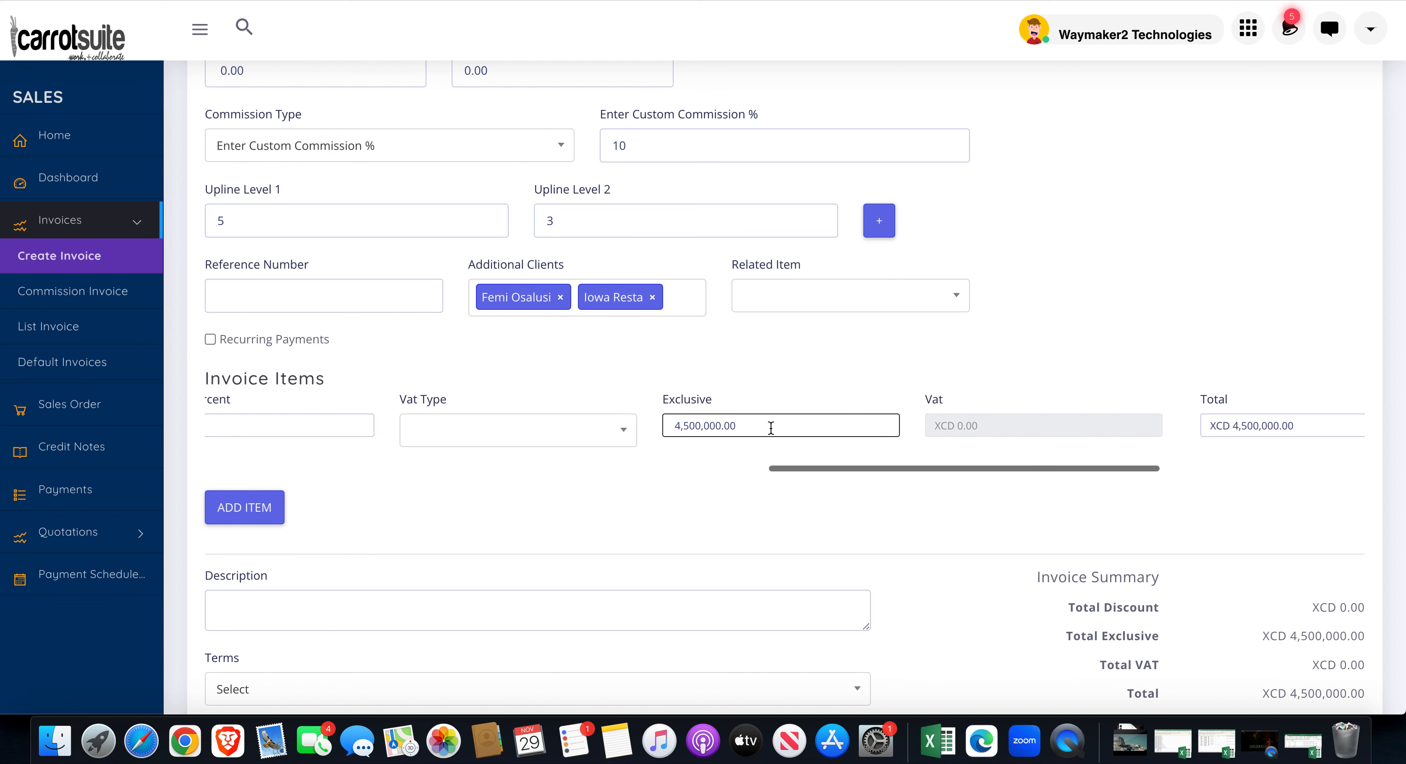
{"action": "scroll", "coordinate": [770, 426], "scroll_direction": "right", "scroll_amount": 3}
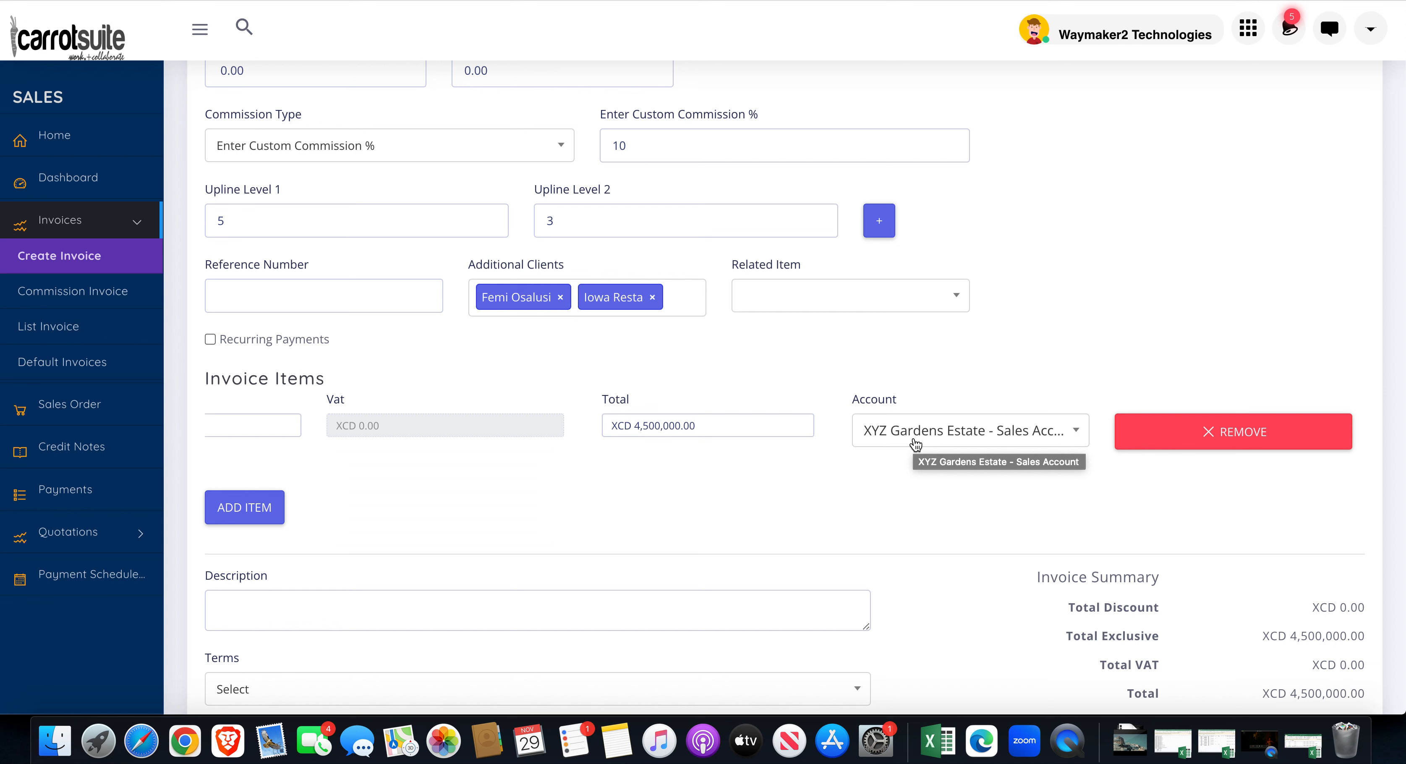
{"action": "left_click", "coordinate": [707, 426]}
{"action": "scroll", "coordinate": [706, 426], "scroll_direction": "left", "scroll_amount": 2}
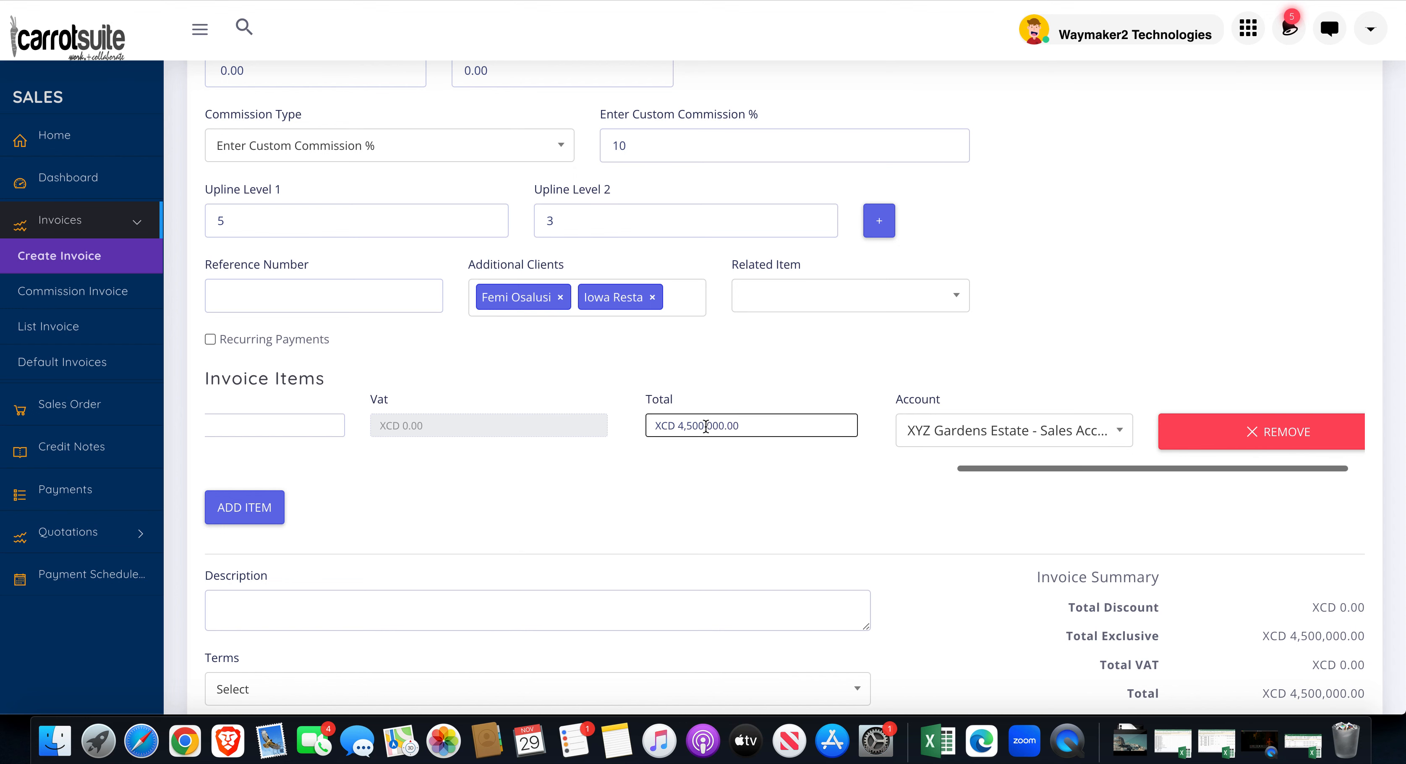
{"action": "scroll", "coordinate": [706, 426], "scroll_direction": "left", "scroll_amount": 10}
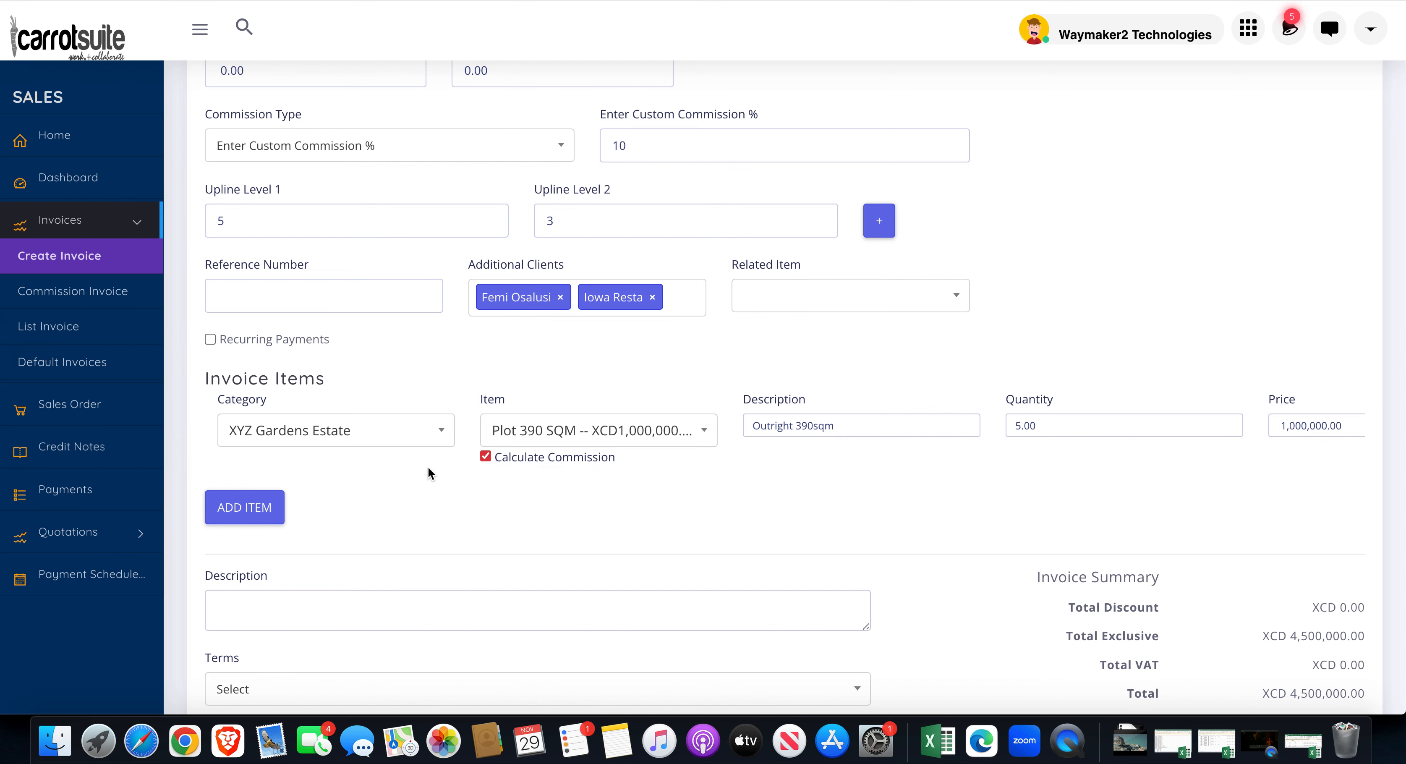
Step: Add a second invoice item with the category Statutory Documents and the item C Of O fee
{"action": "left_click", "coordinate": [246, 508]}
{"action": "scroll", "coordinate": [405, 492], "scroll_direction": "down", "scroll_amount": 3}
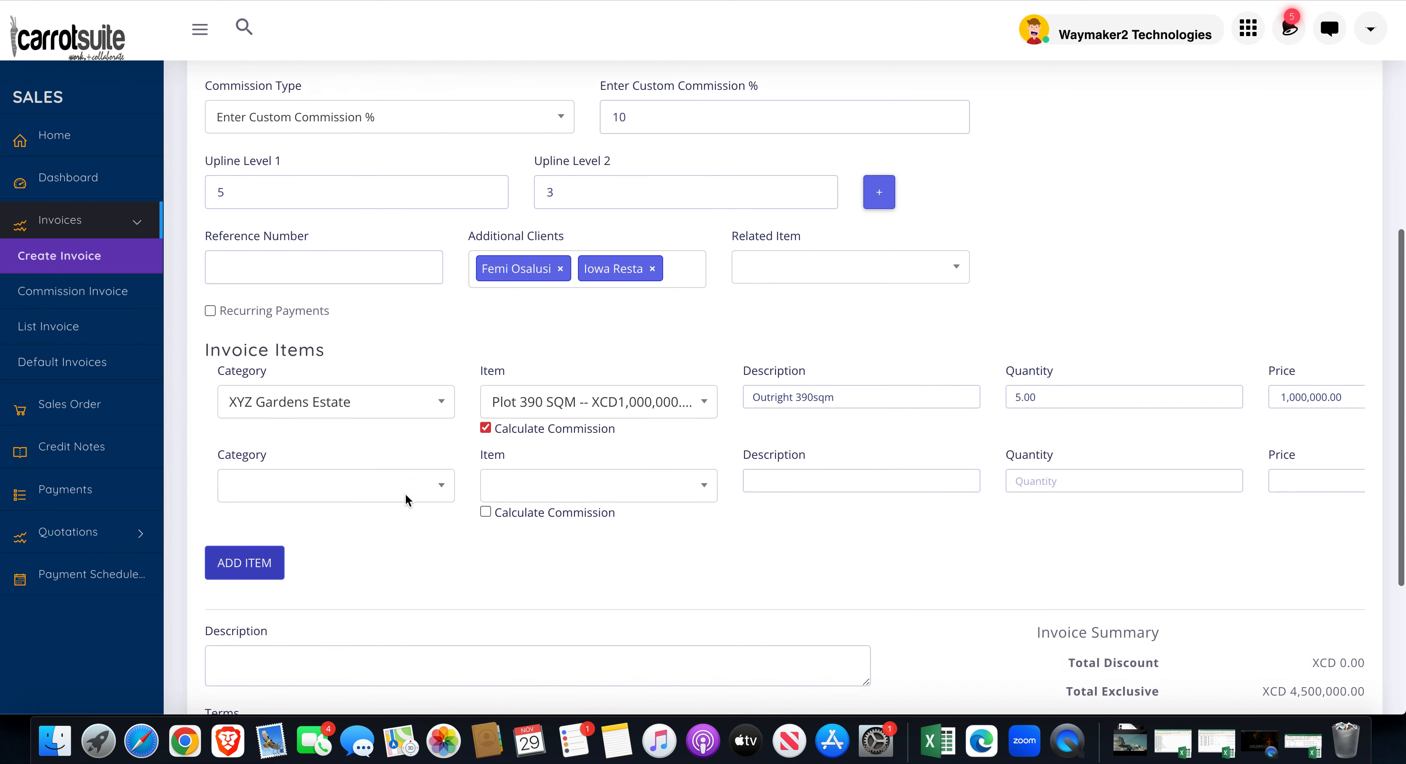
{"action": "left_click", "coordinate": [398, 455]}
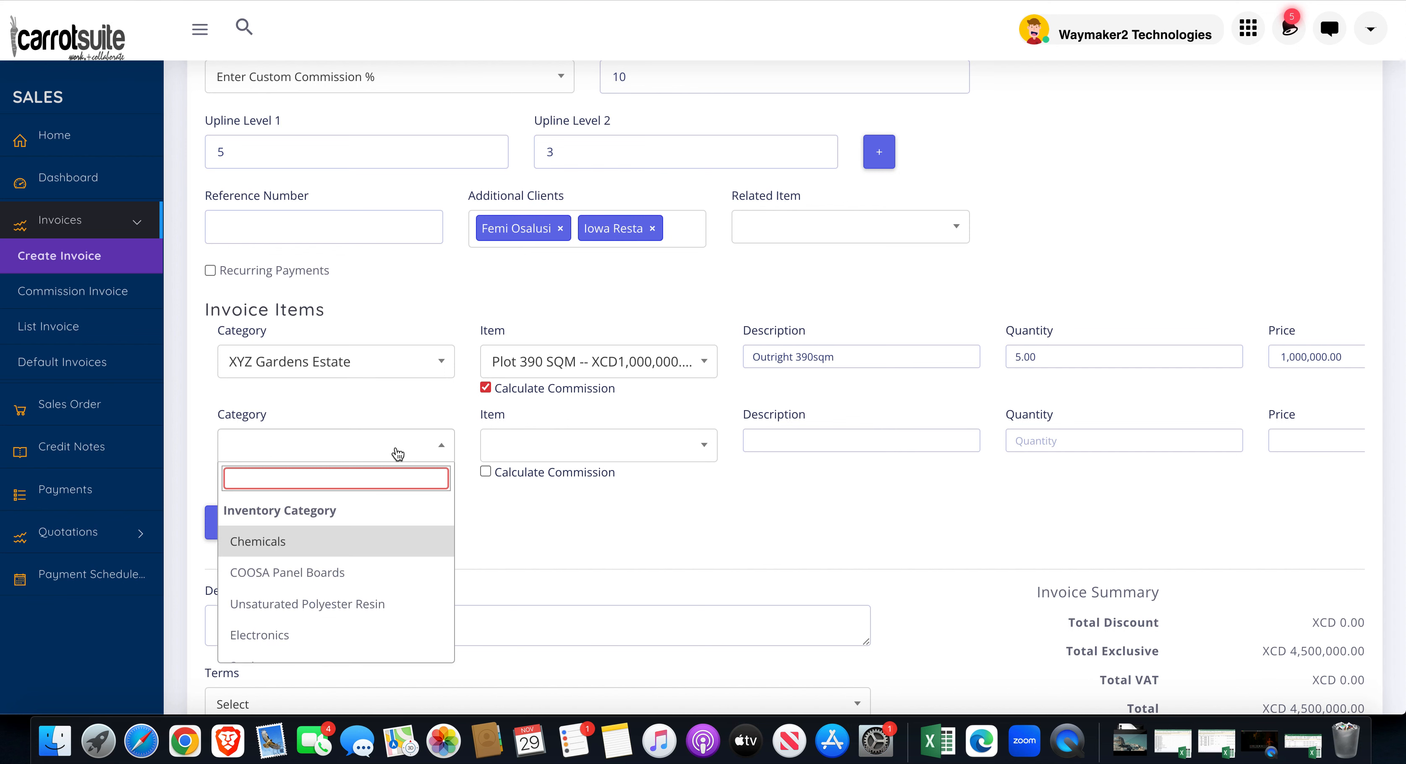
{"action": "scroll", "coordinate": [371, 583], "scroll_direction": "down", "scroll_amount": 5}
{"action": "scroll", "coordinate": [373, 585], "scroll_direction": "down", "scroll_amount": 10}
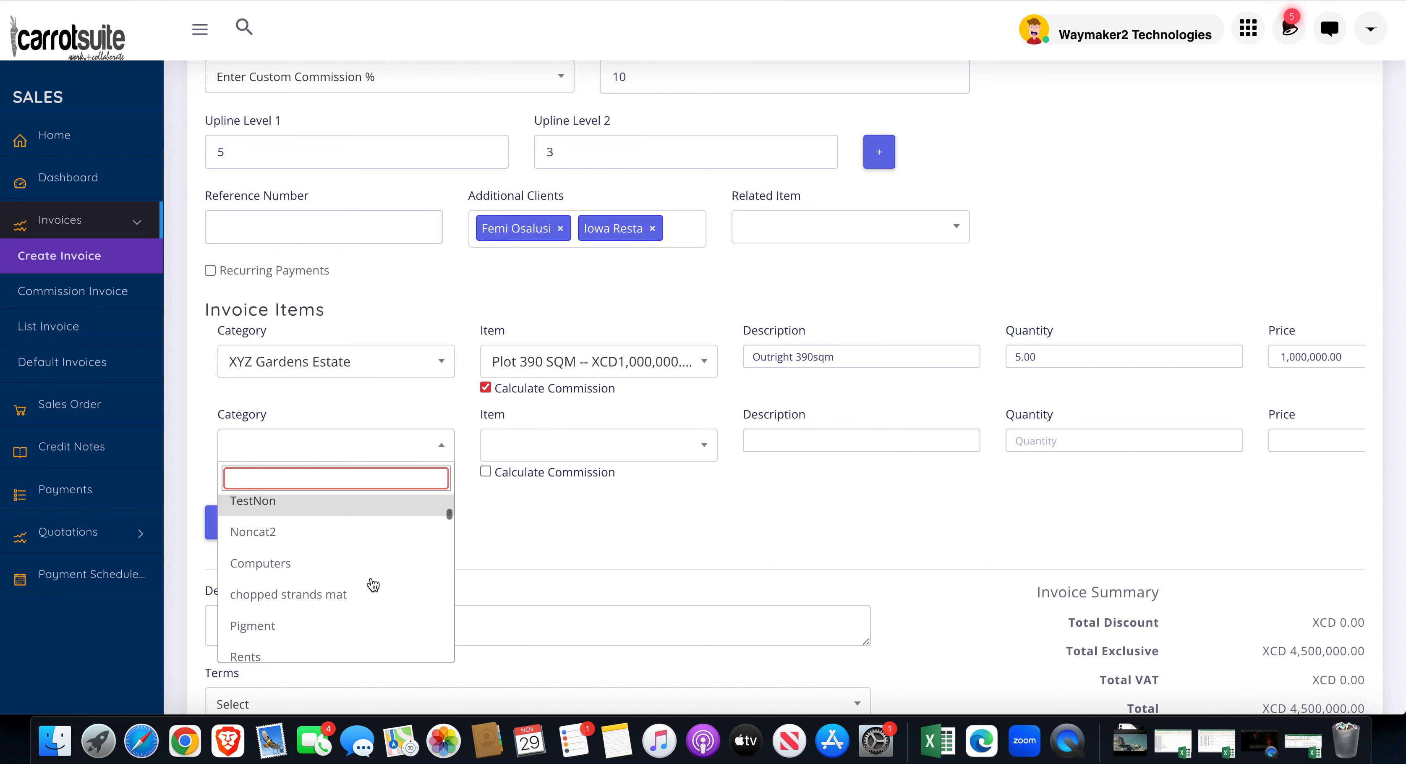
{"action": "scroll", "coordinate": [370, 576], "scroll_direction": "down", "scroll_amount": 2}
{"action": "scroll", "coordinate": [370, 576], "scroll_direction": "up", "scroll_amount": 4}
{"action": "left_click", "coordinate": [331, 572]}
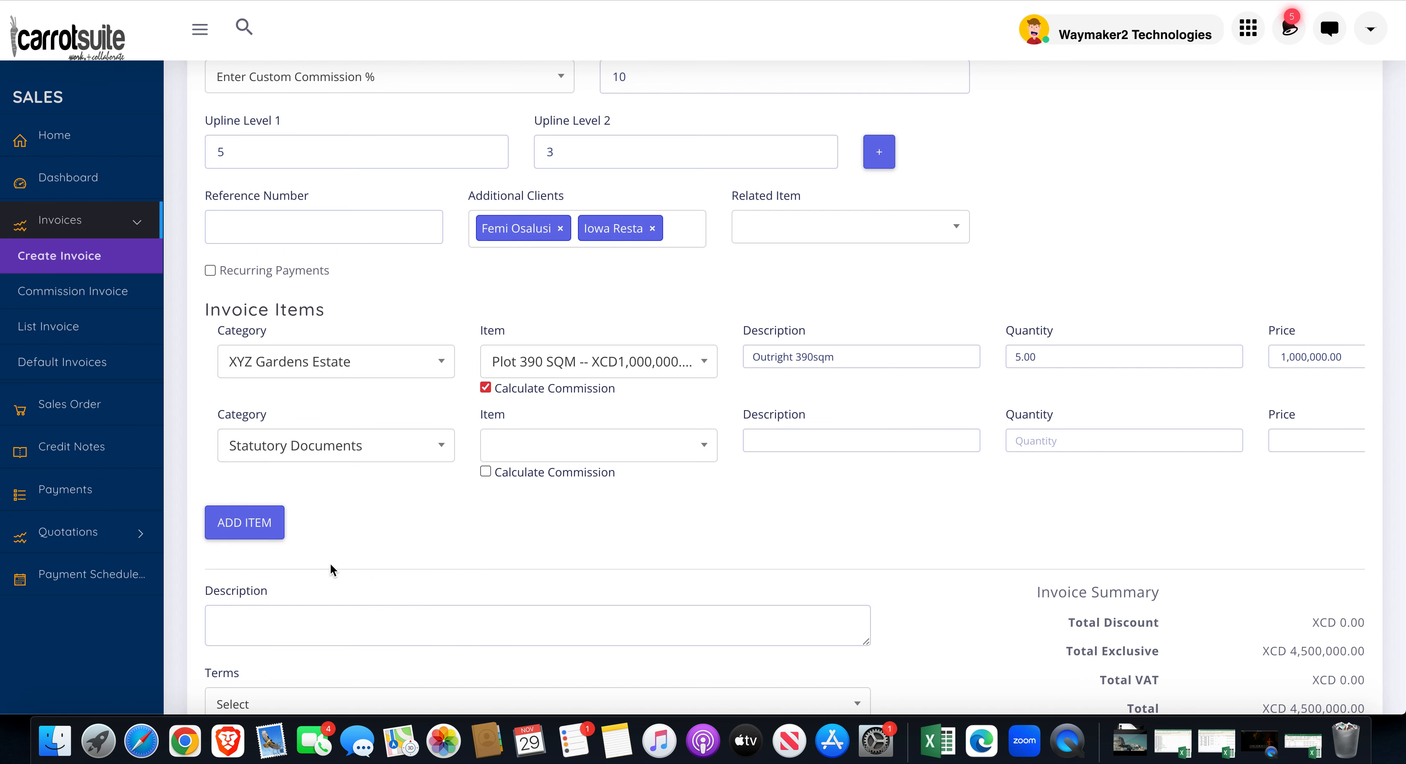
{"action": "left_click", "coordinate": [607, 446]}
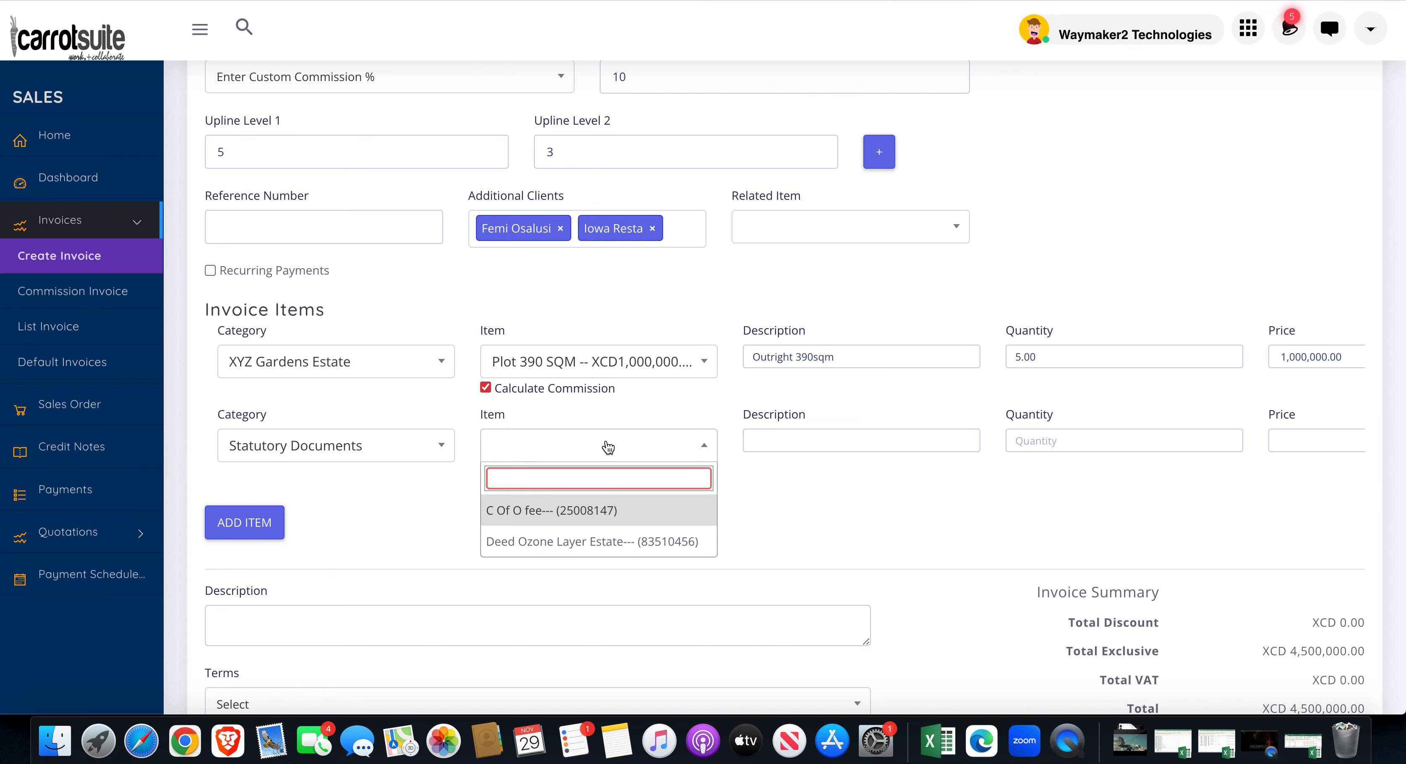
{"action": "left_click", "coordinate": [634, 512]}
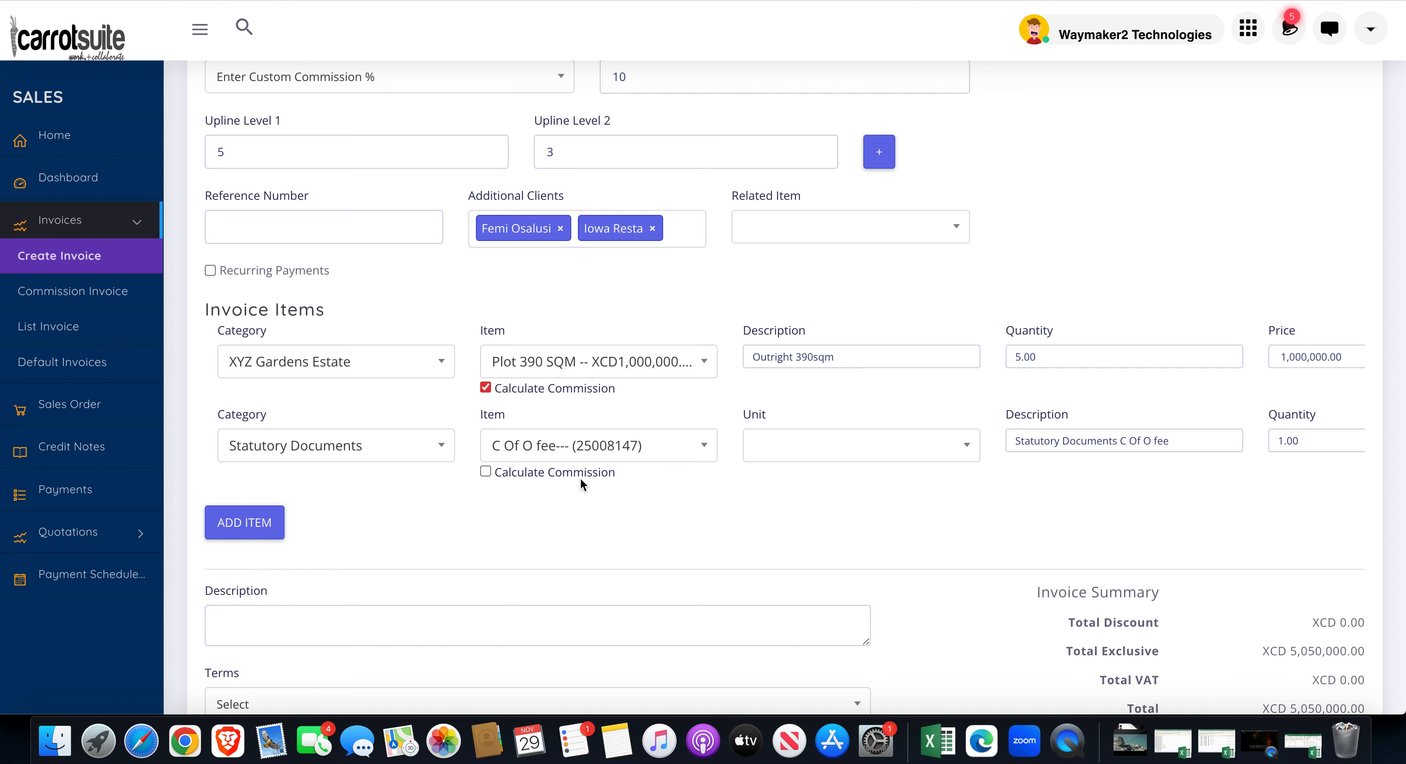
Step: Review the C Of O fee item's unit options, description, quantity and price, and compare the discount fields of both items
{"action": "scroll", "coordinate": [699, 459], "scroll_direction": "right", "scroll_amount": 3}
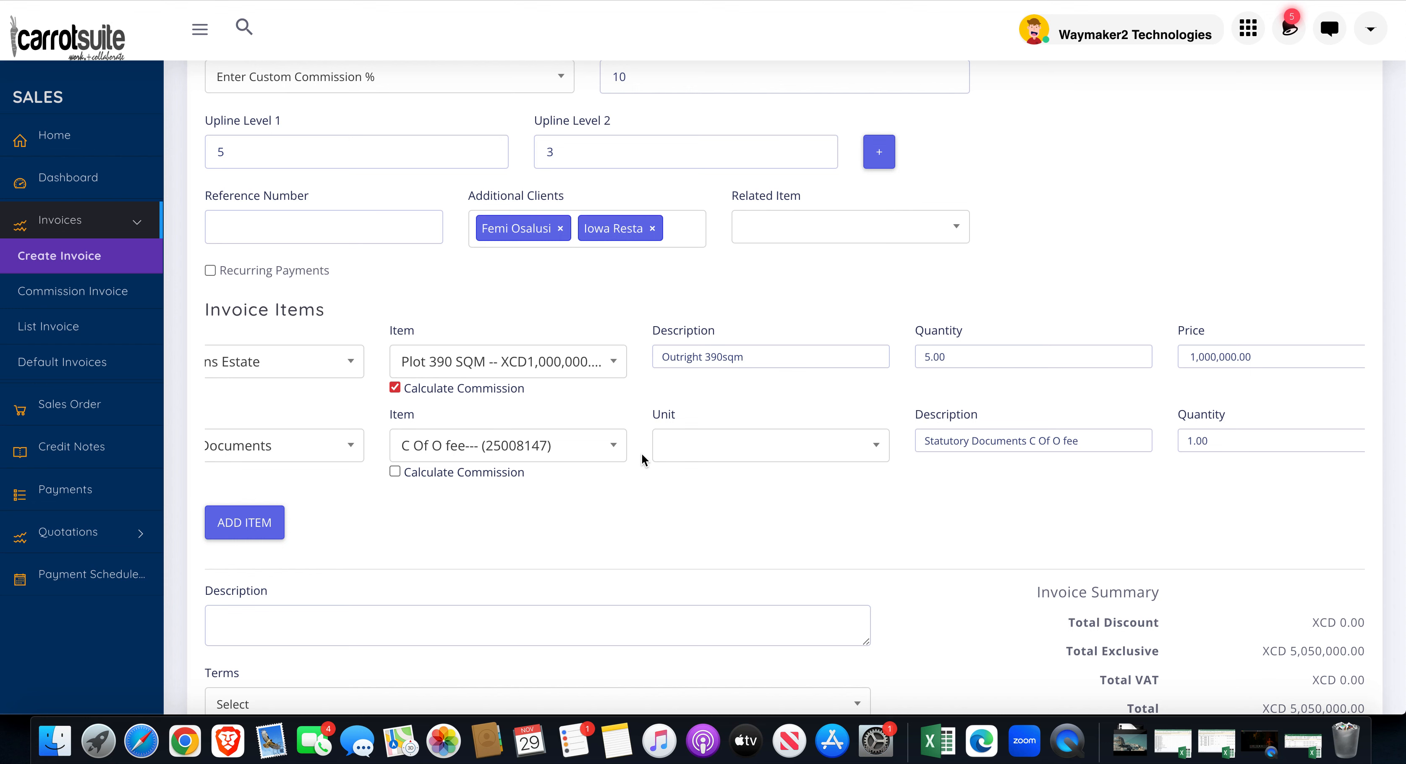
{"action": "scroll", "coordinate": [640, 452], "scroll_direction": "right", "scroll_amount": 3}
{"action": "left_click", "coordinate": [657, 447]}
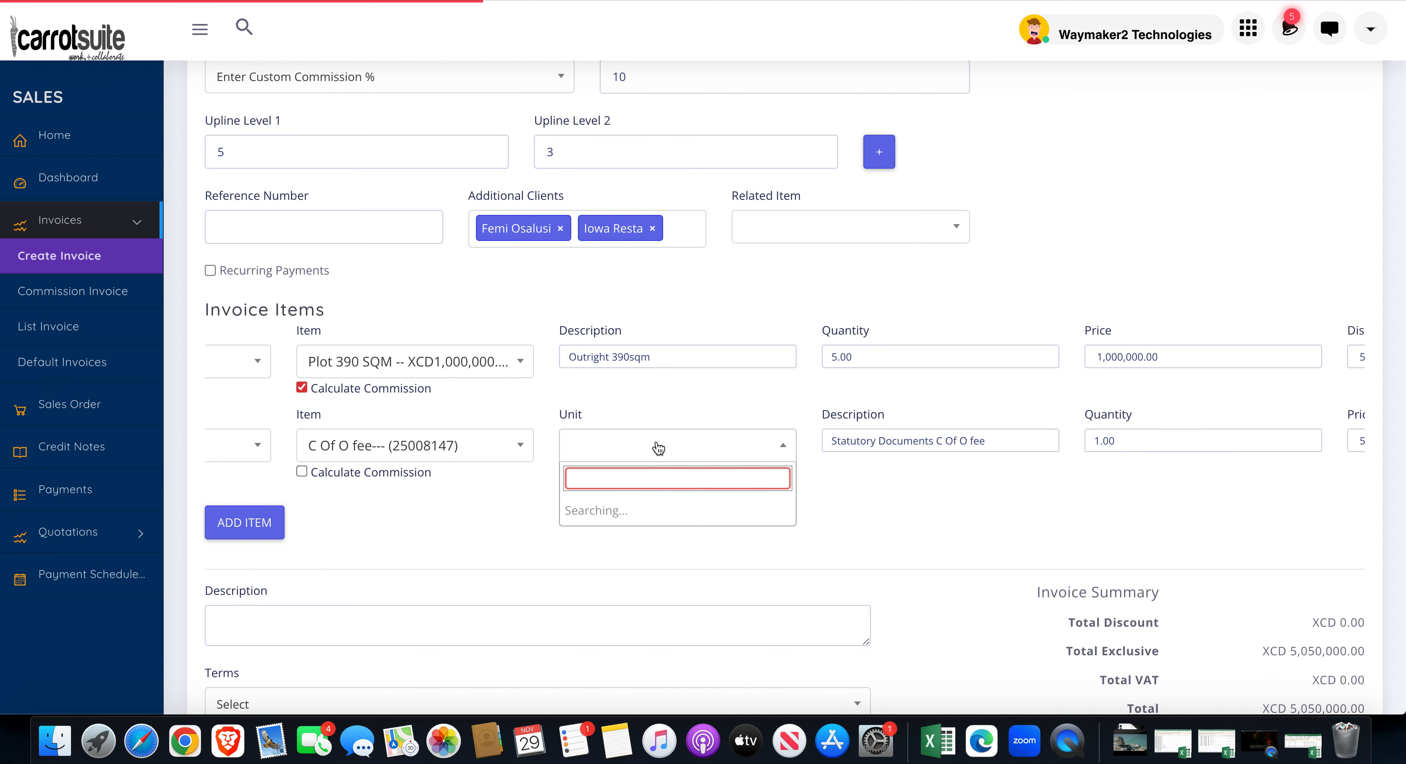
{"action": "left_click", "coordinate": [640, 385]}
{"action": "scroll", "coordinate": [680, 454], "scroll_direction": "right", "scroll_amount": 8}
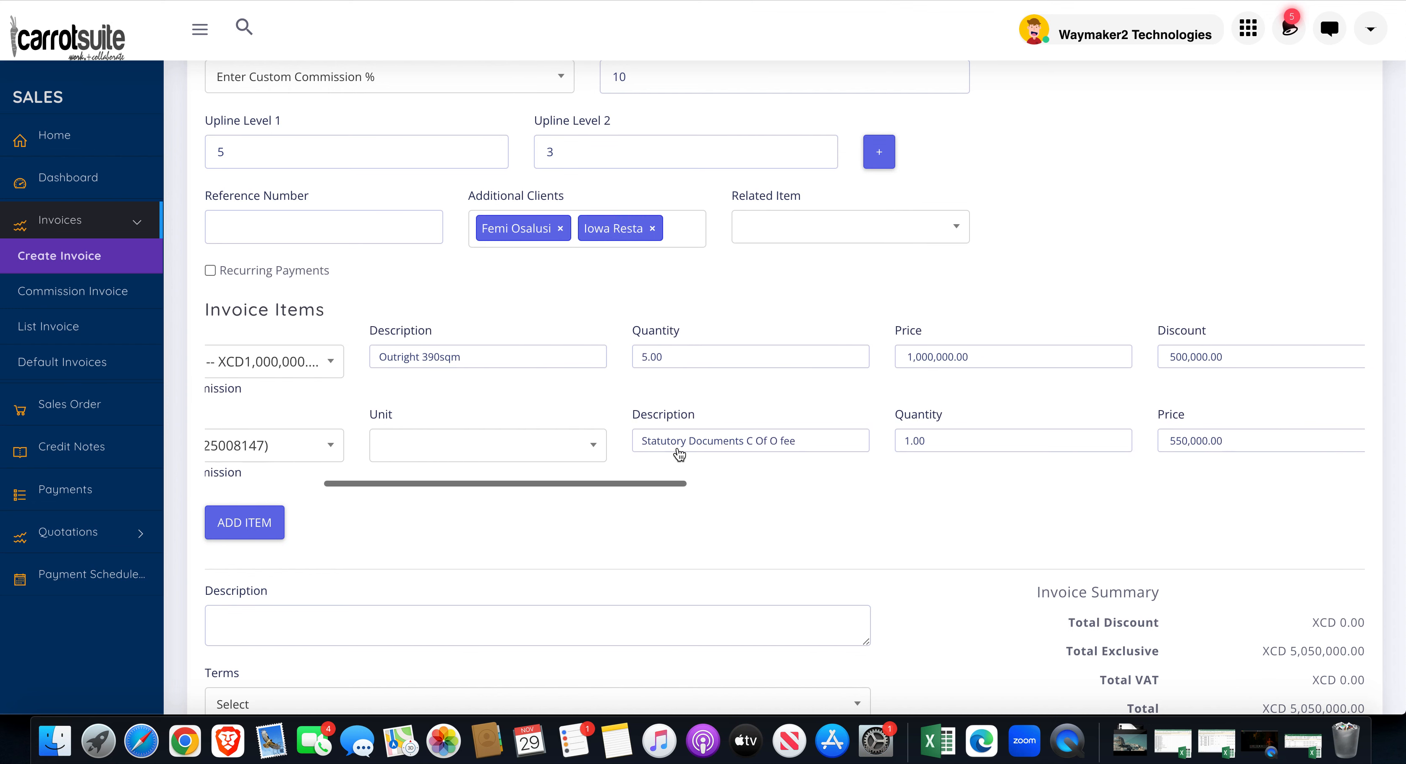
{"action": "scroll", "coordinate": [741, 442], "scroll_direction": "right", "scroll_amount": 3}
{"action": "left_click", "coordinate": [772, 445]}
{"action": "left_click", "coordinate": [854, 455]}
{"action": "left_click", "coordinate": [991, 439]}
{"action": "scroll", "coordinate": [992, 439], "scroll_direction": "right", "scroll_amount": 5}
{"action": "scroll", "coordinate": [992, 439], "scroll_direction": "right", "scroll_amount": 2}
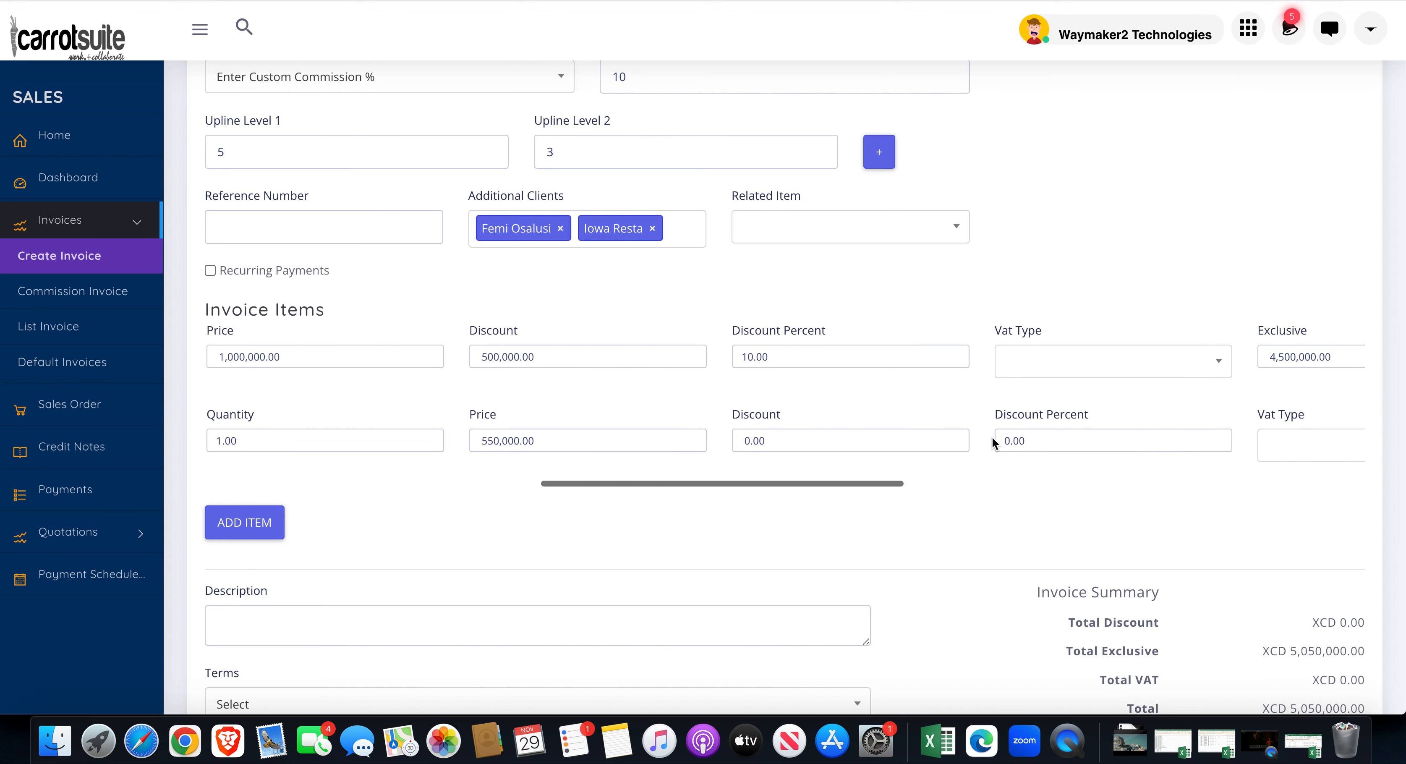
{"action": "left_click", "coordinate": [733, 357]}
{"action": "left_click", "coordinate": [558, 363]}
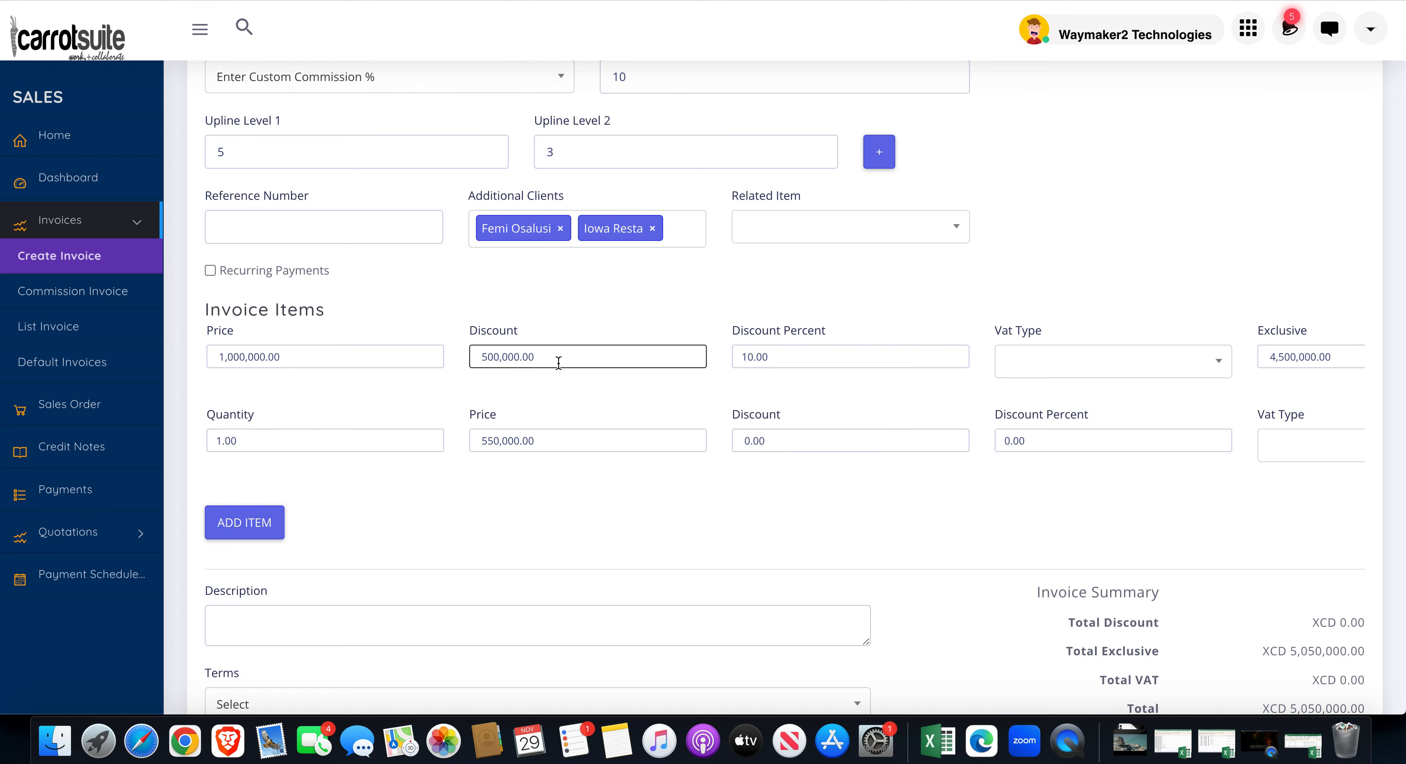
Step: Set the quantity of the C Of O fee item to 5
{"action": "scroll", "coordinate": [558, 362], "scroll_direction": "left", "scroll_amount": 10}
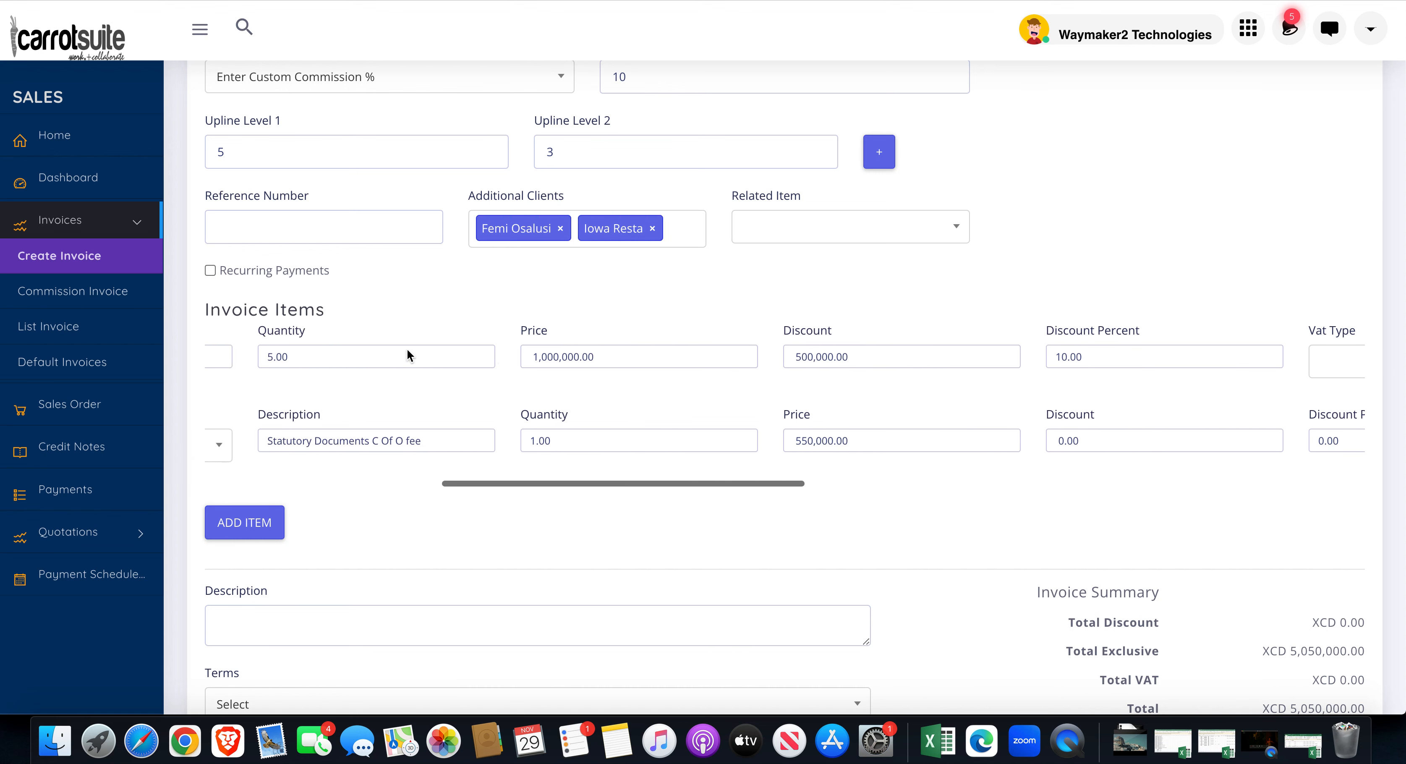
{"action": "scroll", "coordinate": [574, 373], "scroll_direction": "right", "scroll_amount": 2}
{"action": "left_click", "coordinate": [642, 441]}
{"action": "key", "text": "BackSpace"}
{"action": "type", "text": "5"}
{"action": "left_click", "coordinate": [807, 471]}
Step: Review the C Of O fee item's price, discount, VAT type, exclusive amount, total and account fields
{"action": "left_click", "coordinate": [922, 437]}
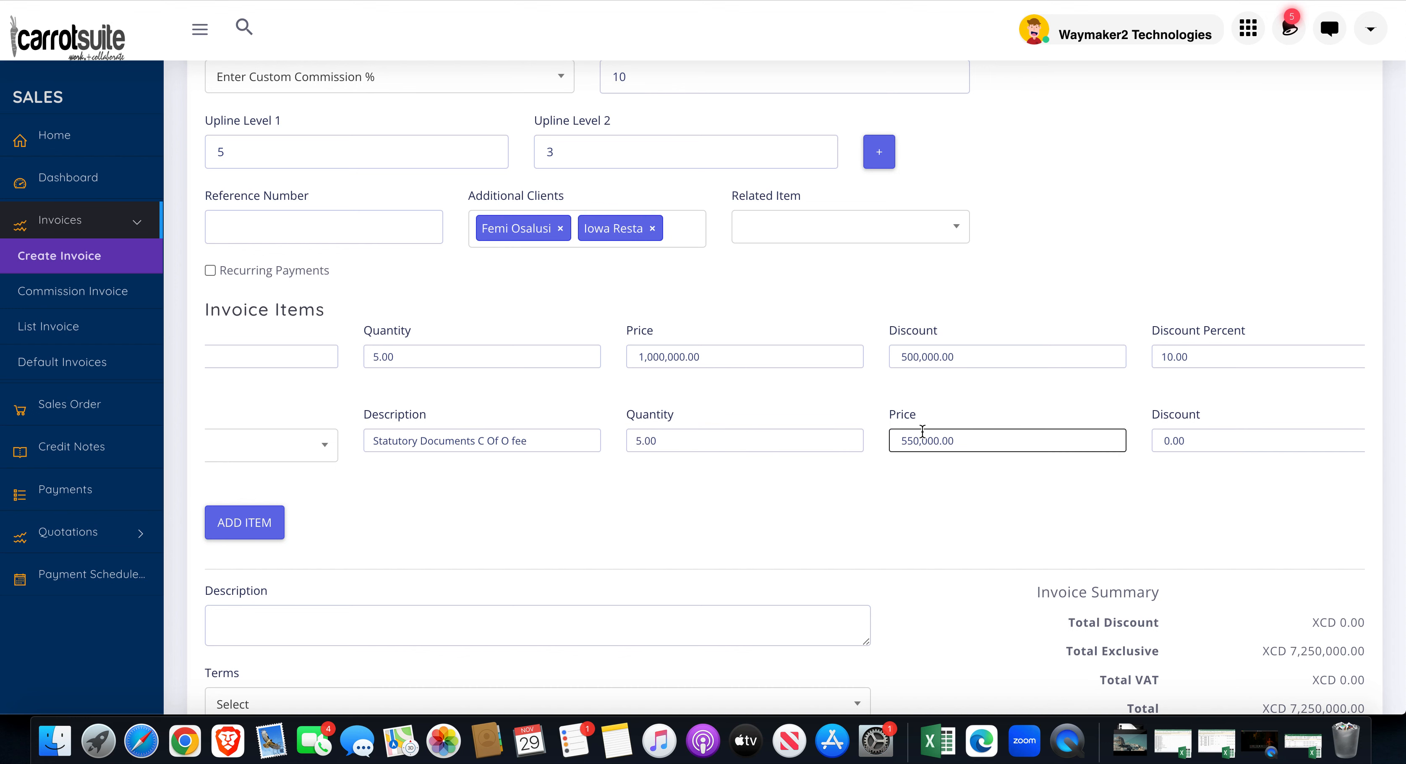
{"action": "left_click", "coordinate": [943, 469]}
{"action": "left_click", "coordinate": [967, 443]}
{"action": "scroll", "coordinate": [967, 443], "scroll_direction": "right", "scroll_amount": 4}
{"action": "left_click", "coordinate": [969, 442]}
{"action": "scroll", "coordinate": [1010, 440], "scroll_direction": "right", "scroll_amount": 3}
{"action": "left_click", "coordinate": [1072, 436]}
{"action": "scroll", "coordinate": [1072, 435], "scroll_direction": "right", "scroll_amount": 1}
{"action": "scroll", "coordinate": [1095, 413], "scroll_direction": "right", "scroll_amount": 5}
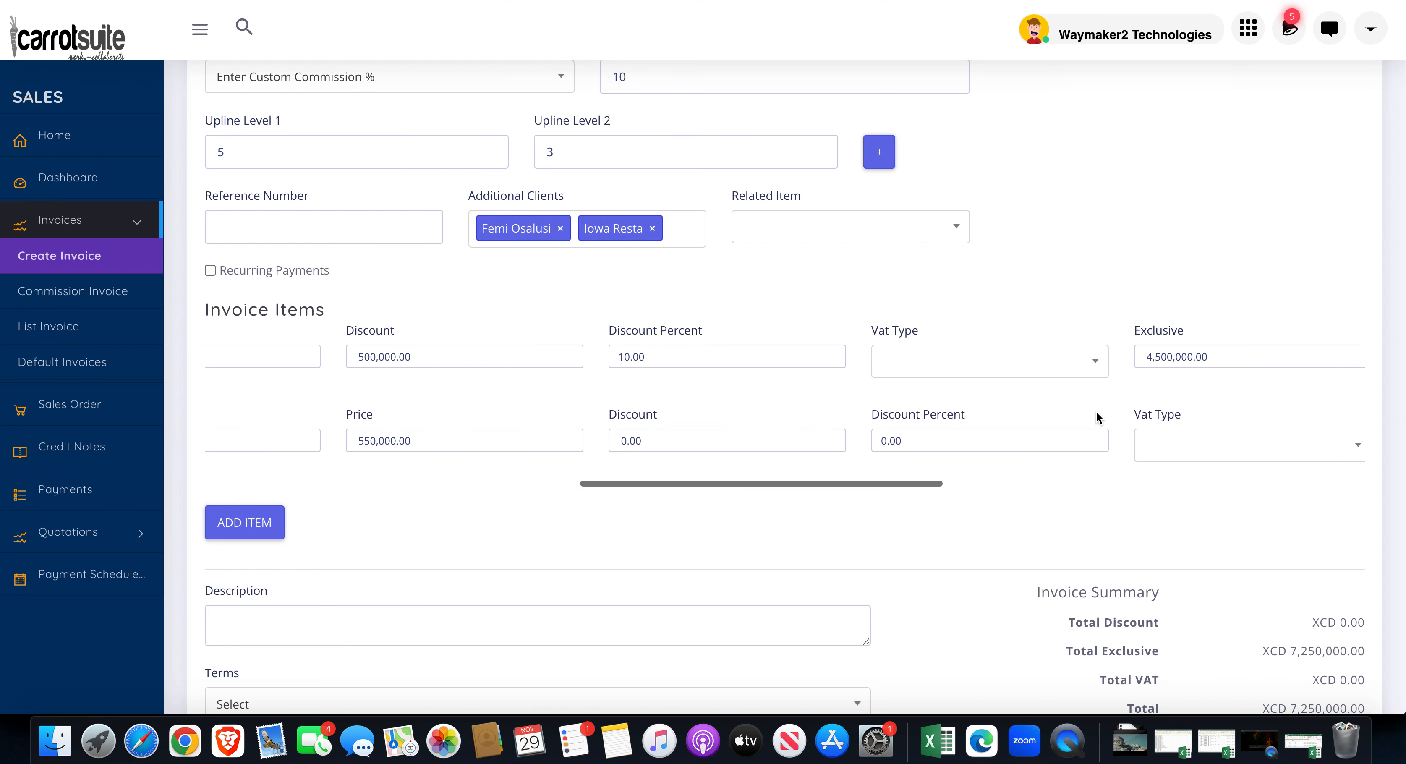
{"action": "scroll", "coordinate": [1095, 409], "scroll_direction": "right", "scroll_amount": 5}
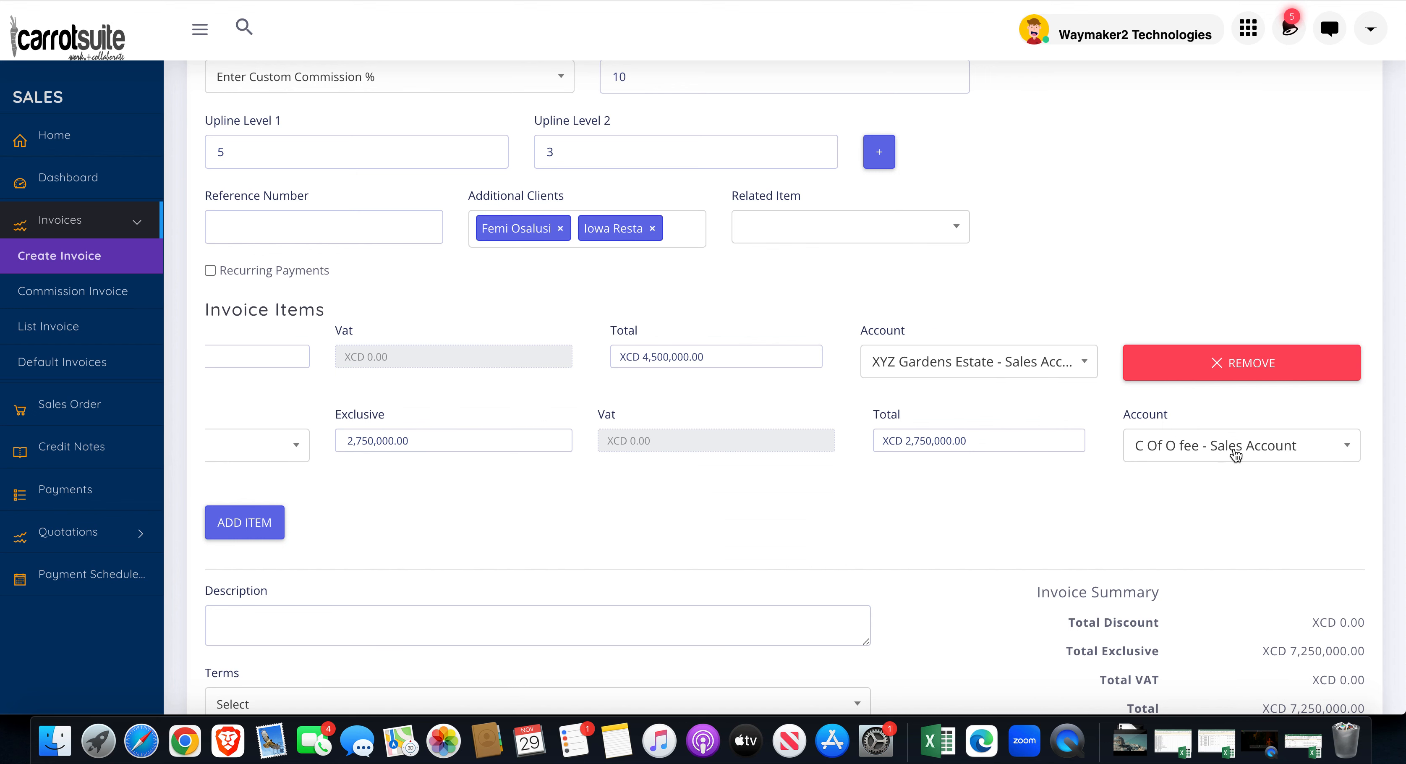
Step: Enter "Invoice for sales of property" as the invoice description
{"action": "scroll", "coordinate": [1277, 453], "scroll_direction": "right", "scroll_amount": 5}
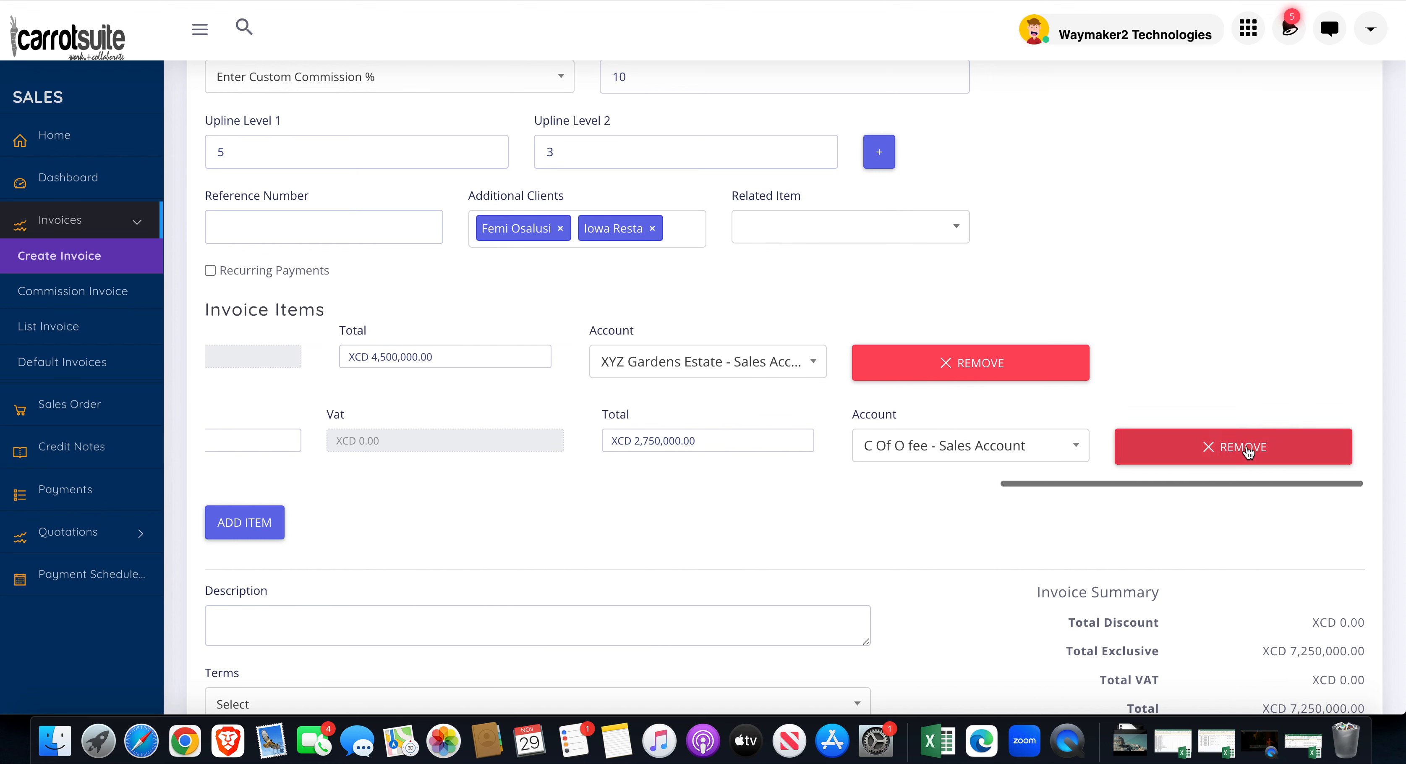
{"action": "scroll", "coordinate": [926, 456], "scroll_direction": "left", "scroll_amount": 10}
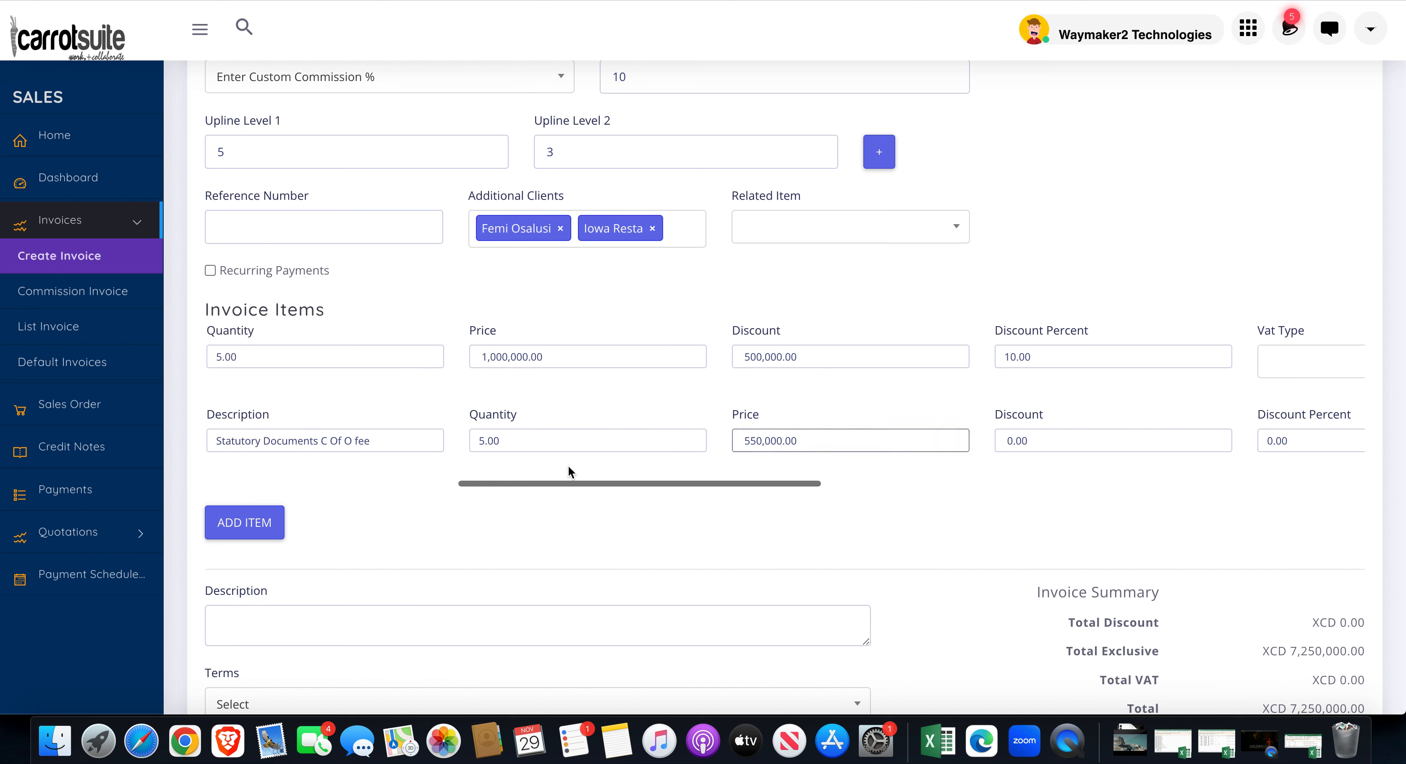
{"action": "scroll", "coordinate": [568, 471], "scroll_direction": "down", "scroll_amount": 1}
{"action": "scroll", "coordinate": [465, 354], "scroll_direction": "left", "scroll_amount": 13}
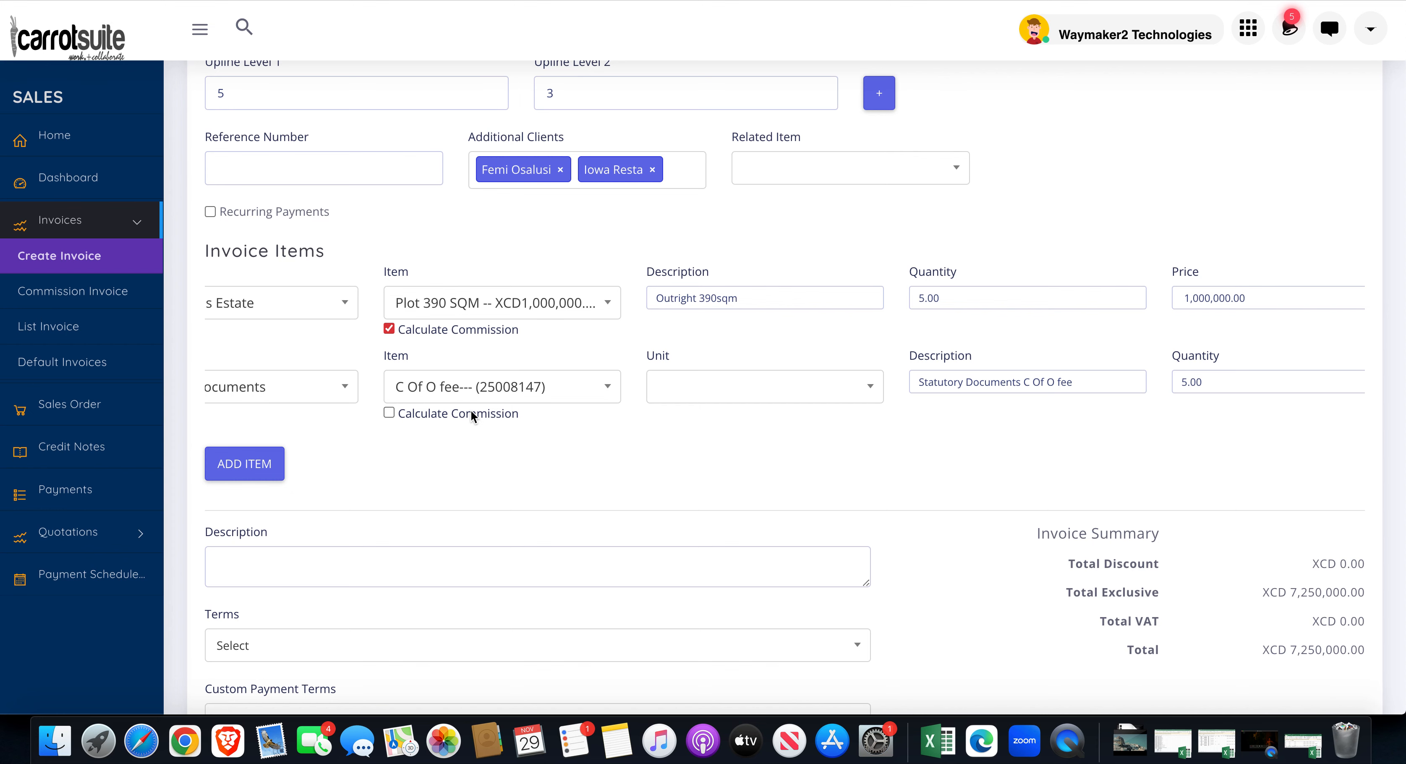
{"action": "scroll", "coordinate": [471, 411], "scroll_direction": "down", "scroll_amount": 1}
{"action": "left_click", "coordinate": [451, 508]}
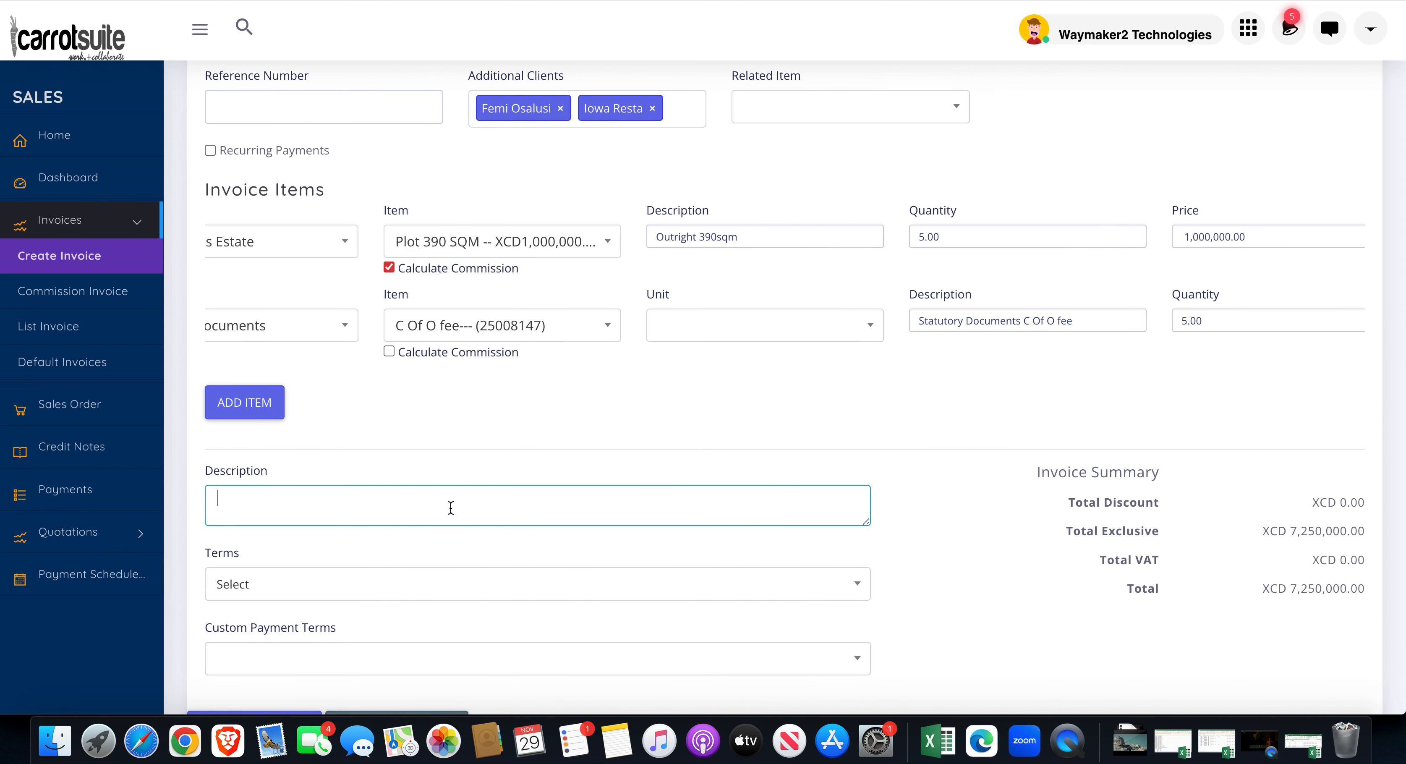
{"action": "type", "text": "Invoice for sales of property"}
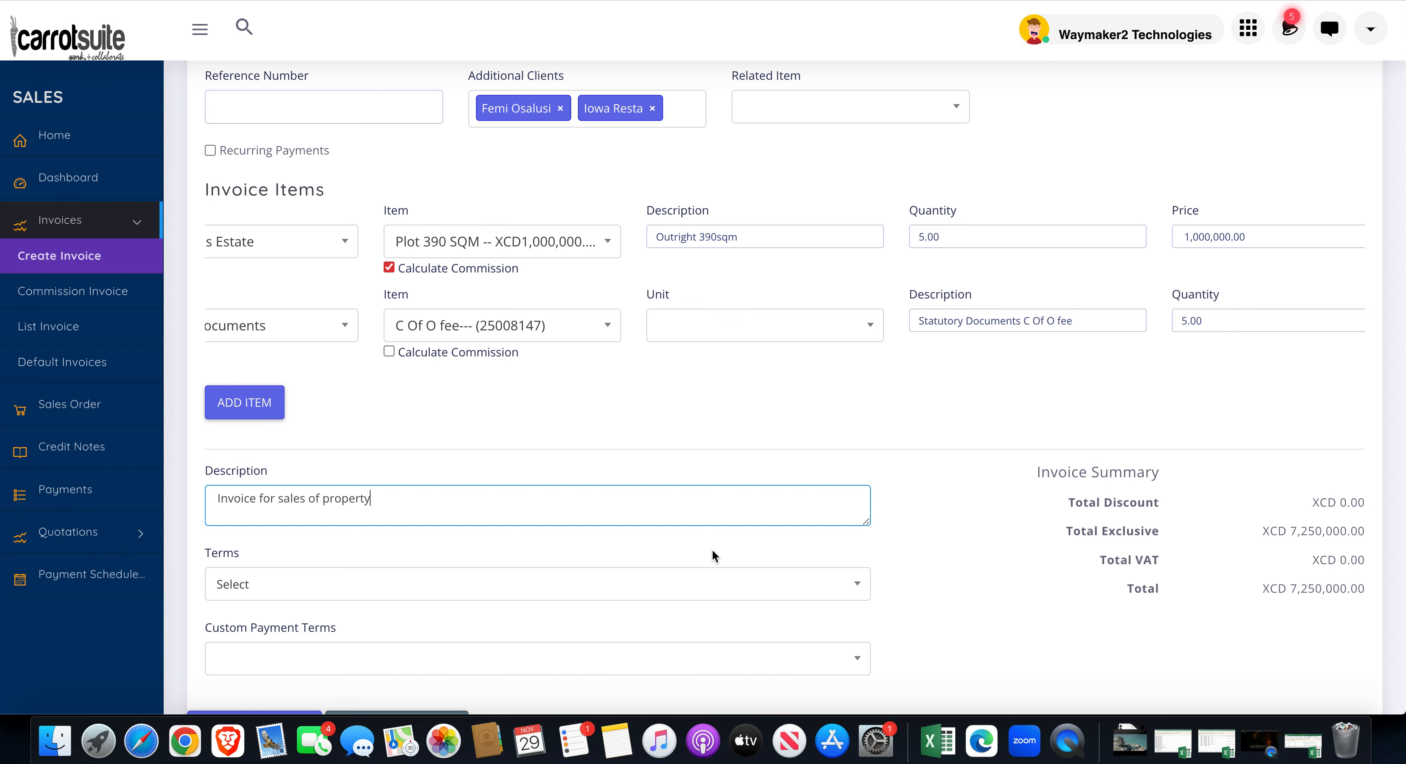
{"action": "scroll", "coordinate": [694, 552], "scroll_direction": "down", "scroll_amount": 3}
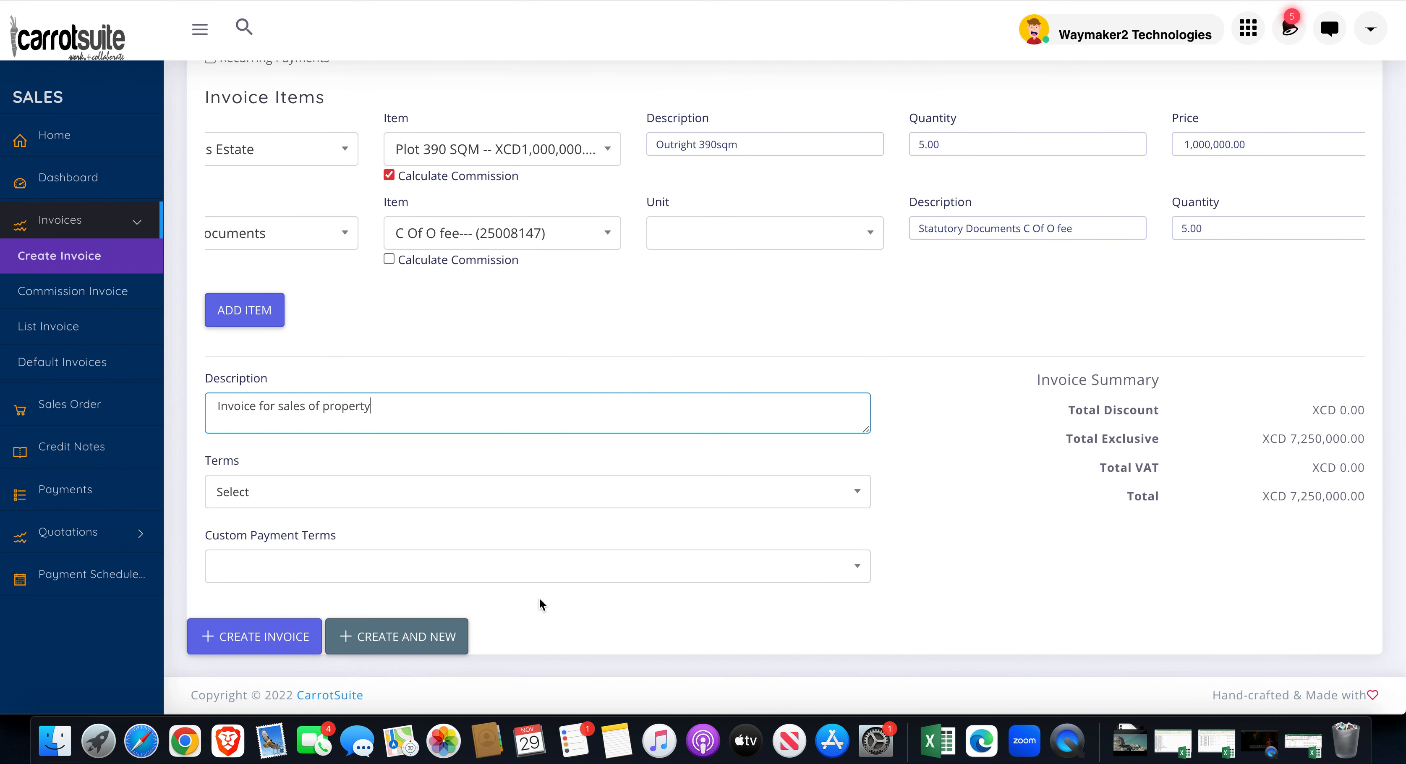
{"action": "left_click", "coordinate": [540, 603]}
Step: Review the completed invoice form, from the client and commission details through to the invoice items
{"action": "scroll", "coordinate": [622, 502], "scroll_direction": "up", "scroll_amount": 10}
{"action": "scroll", "coordinate": [622, 506], "scroll_direction": "up", "scroll_amount": 4}
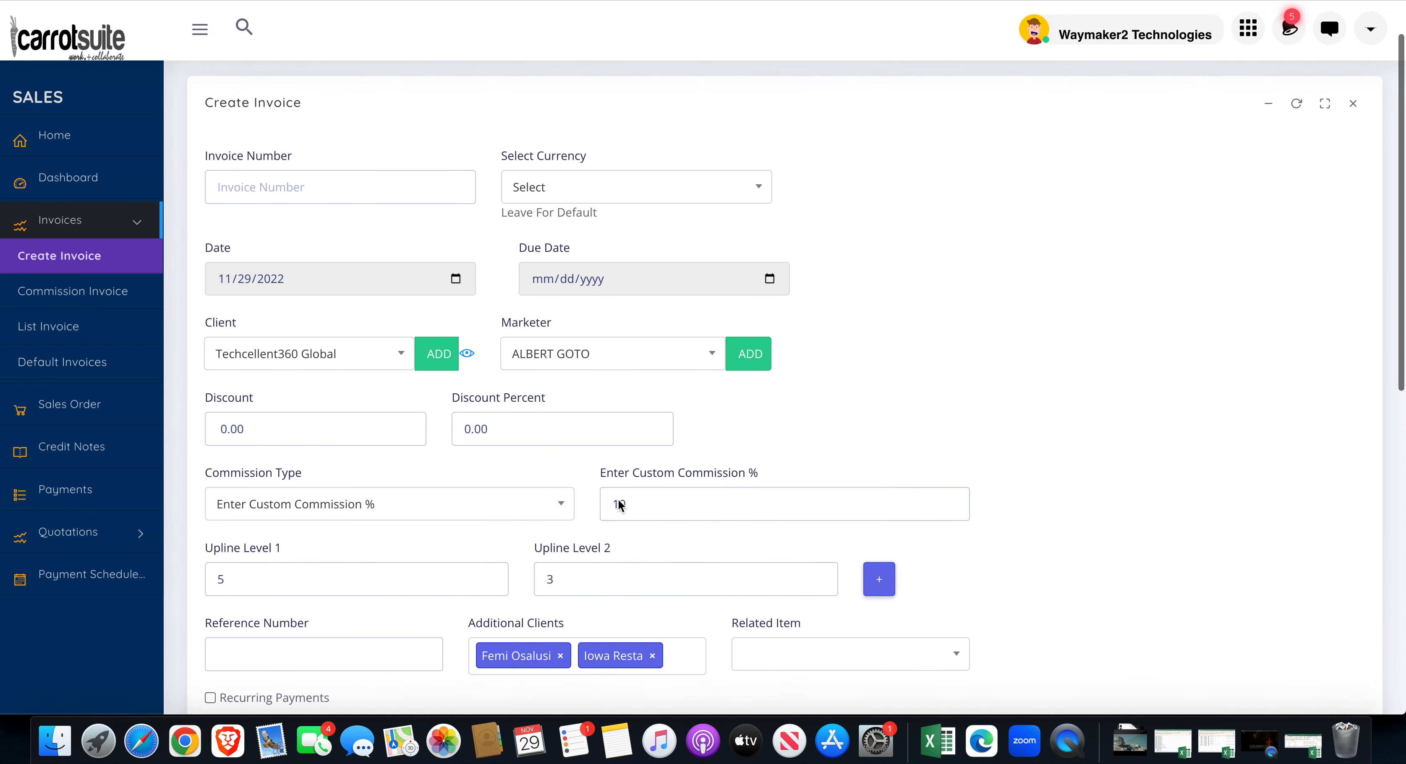
{"action": "scroll", "coordinate": [621, 505], "scroll_direction": "down", "scroll_amount": 10}
{"action": "scroll", "coordinate": [620, 505], "scroll_direction": "down", "scroll_amount": 3}
{"action": "scroll", "coordinate": [620, 504], "scroll_direction": "up", "scroll_amount": 3}
{"action": "scroll", "coordinate": [618, 501], "scroll_direction": "up", "scroll_amount": 1}
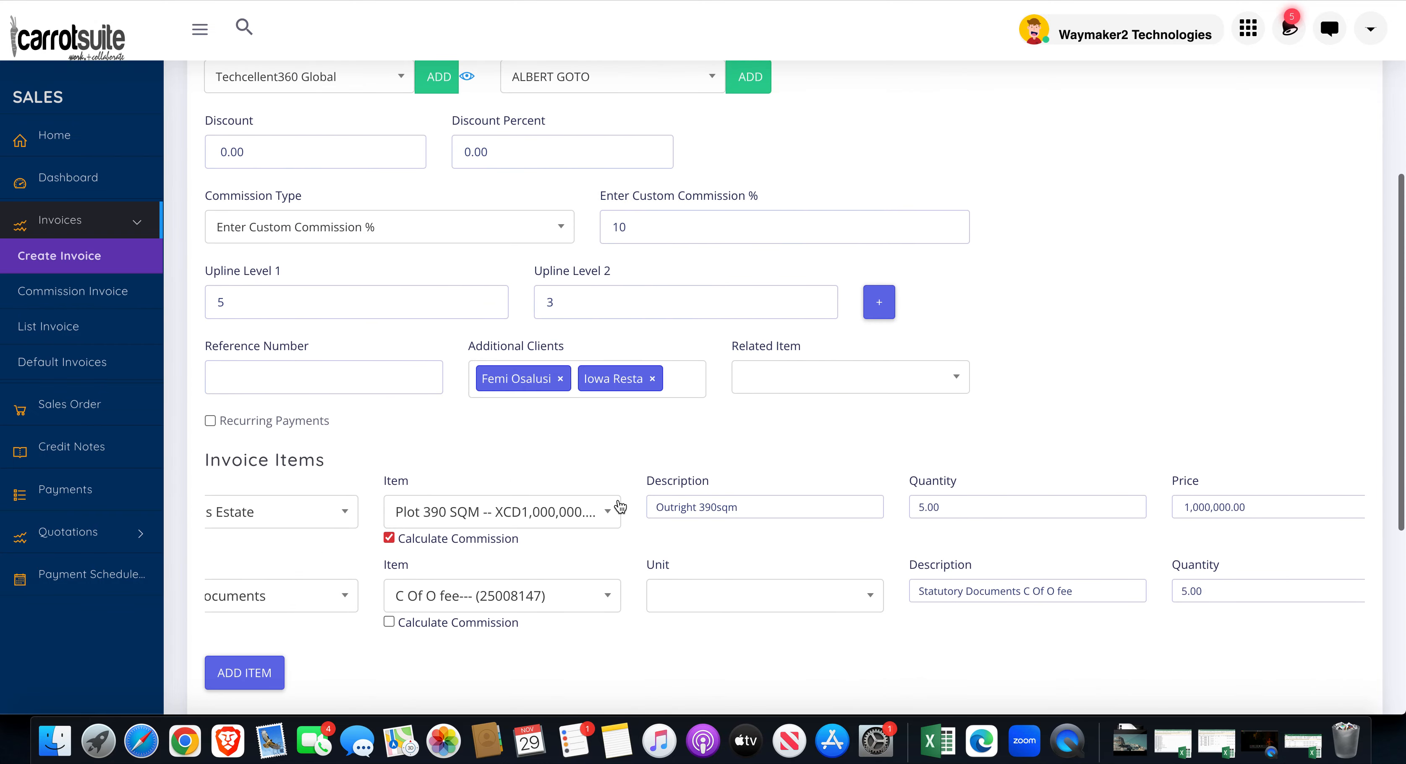
Step: Try Choose From Commission Structure as the commission type, browse the available structures, and restore Enter Custom Commission %
{"action": "left_click", "coordinate": [413, 229]}
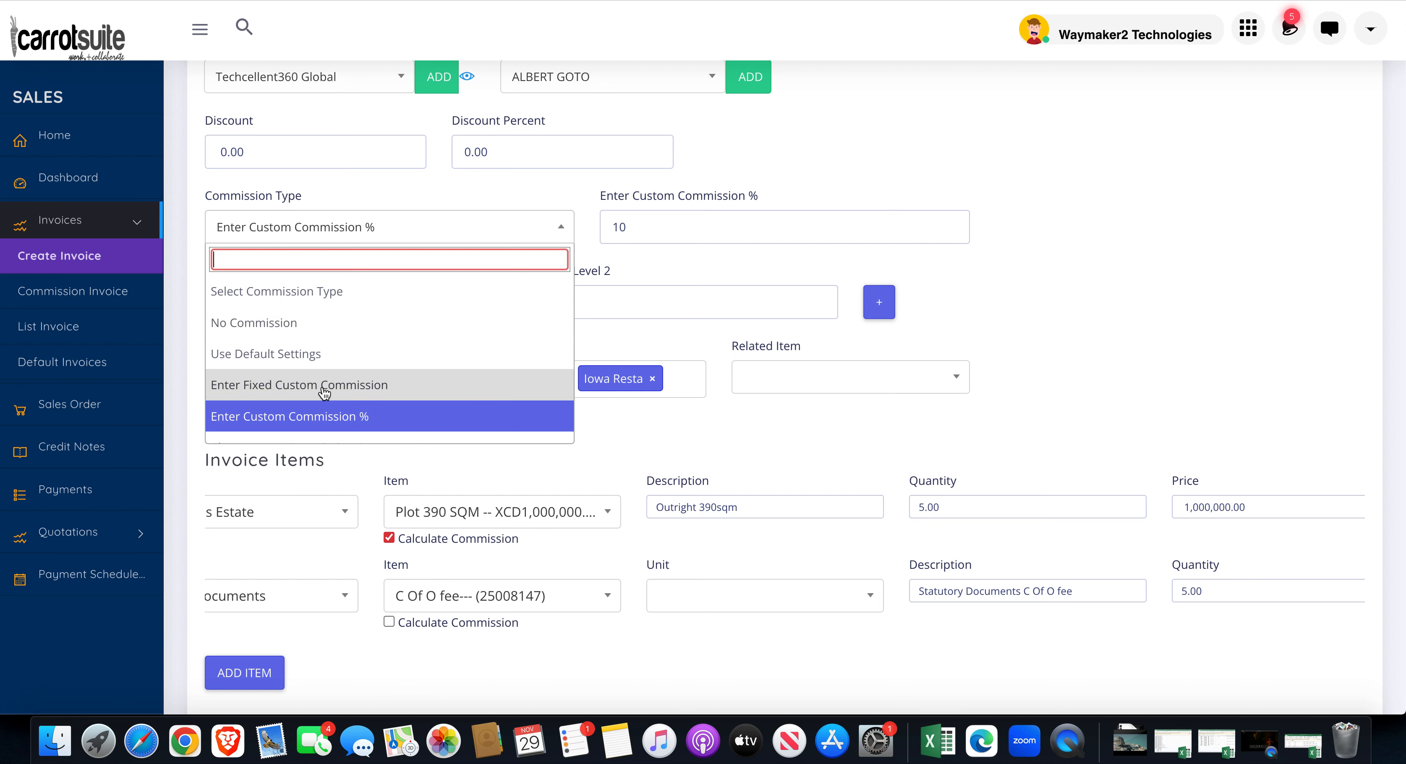
{"action": "scroll", "coordinate": [323, 394], "scroll_direction": "down", "scroll_amount": 1}
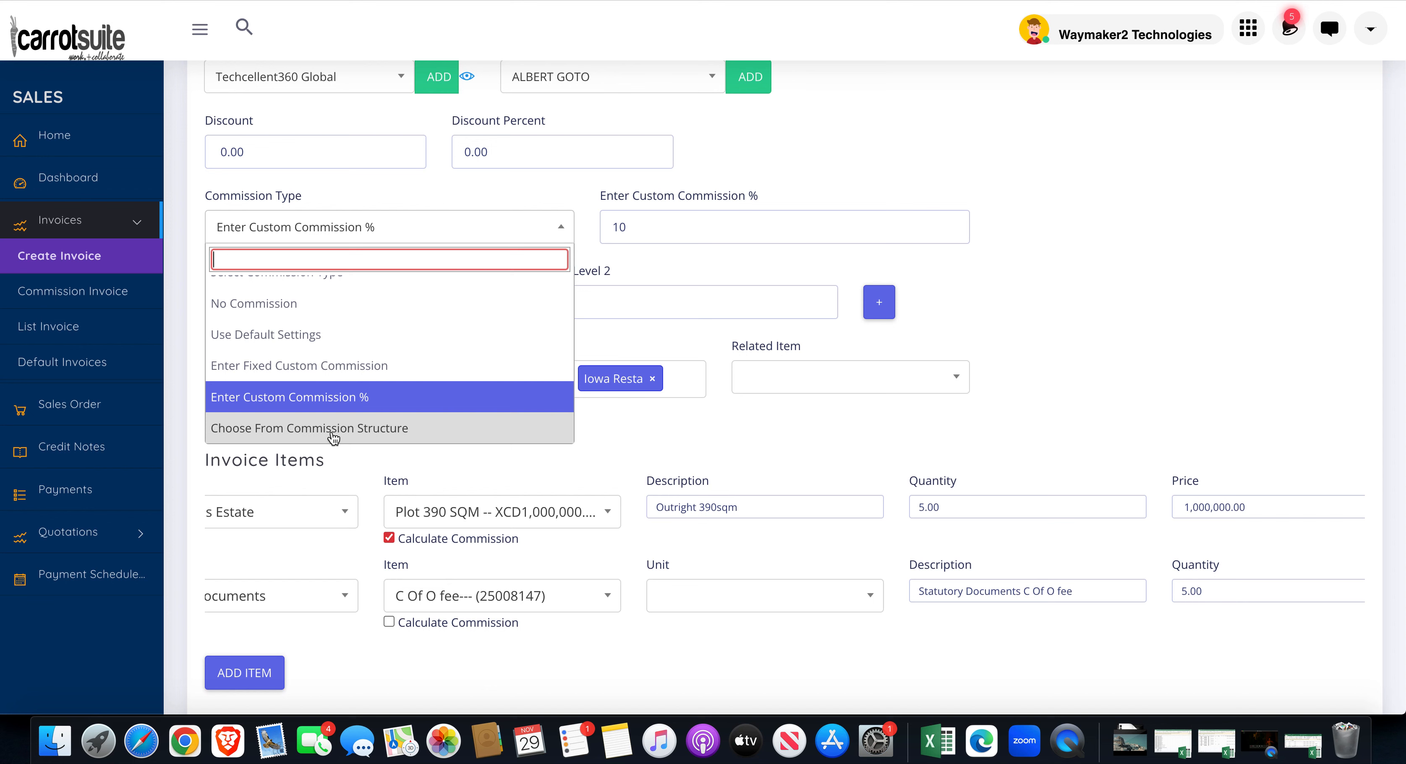
{"action": "left_click", "coordinate": [380, 430]}
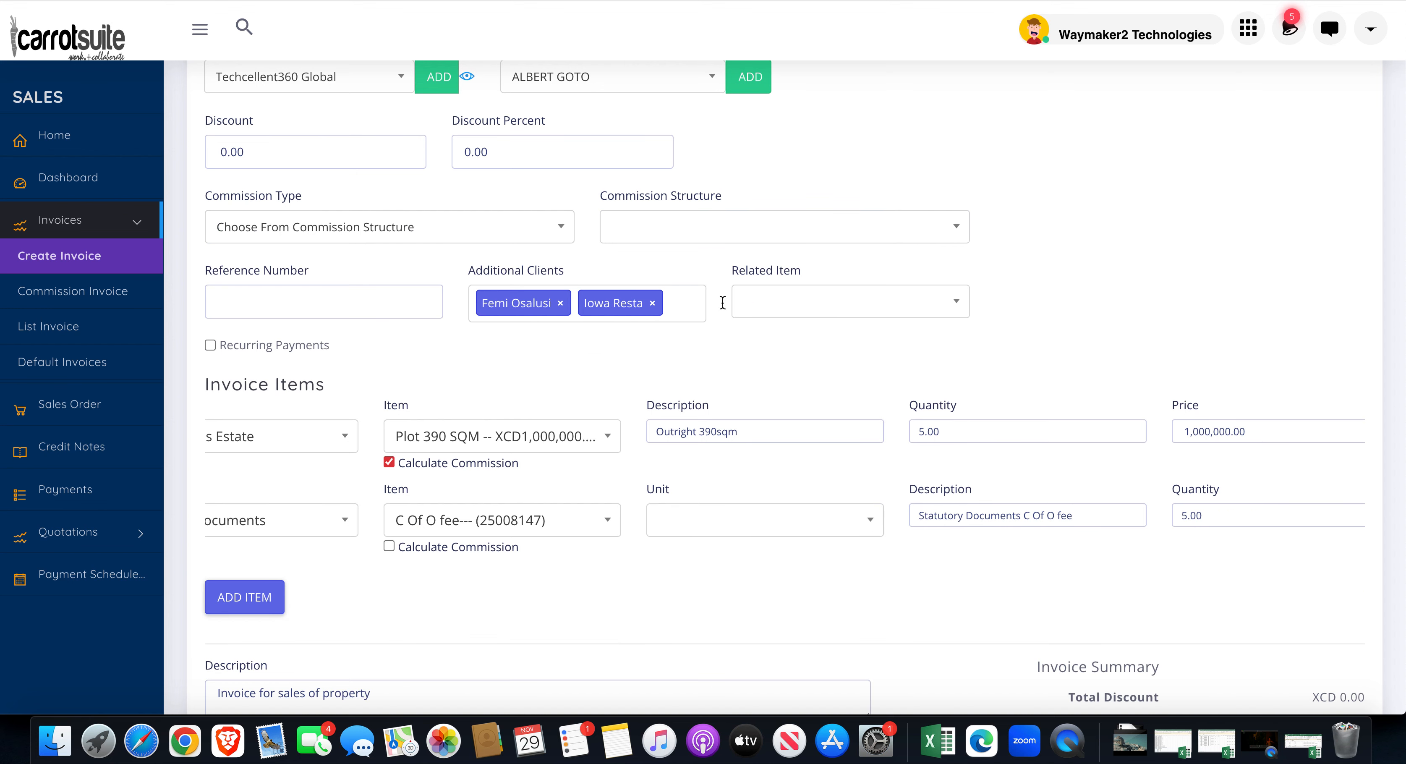
{"action": "left_click", "coordinate": [836, 235]}
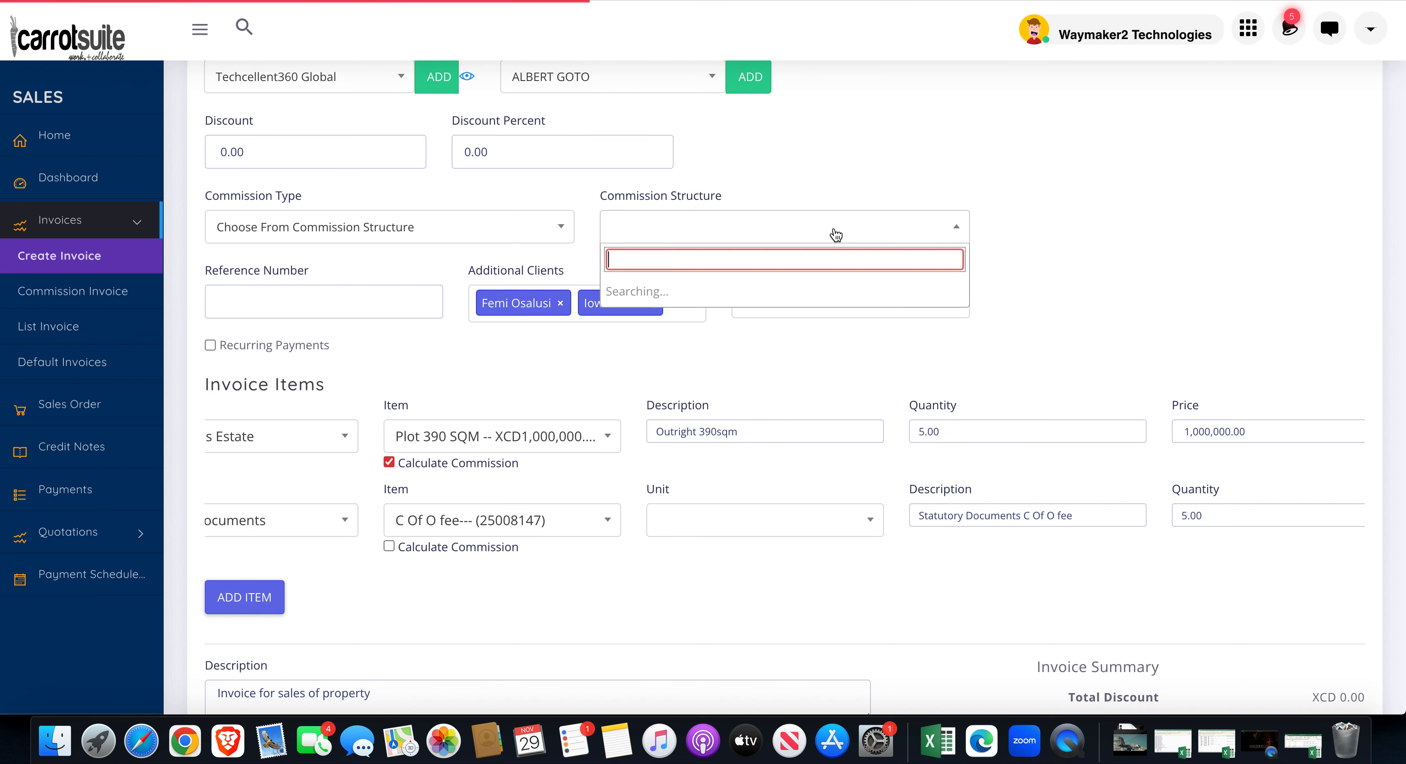
{"action": "scroll", "coordinate": [769, 385], "scroll_direction": "down", "scroll_amount": 3}
{"action": "scroll", "coordinate": [772, 390], "scroll_direction": "up", "scroll_amount": 2}
{"action": "scroll", "coordinate": [772, 391], "scroll_direction": "down", "scroll_amount": 1}
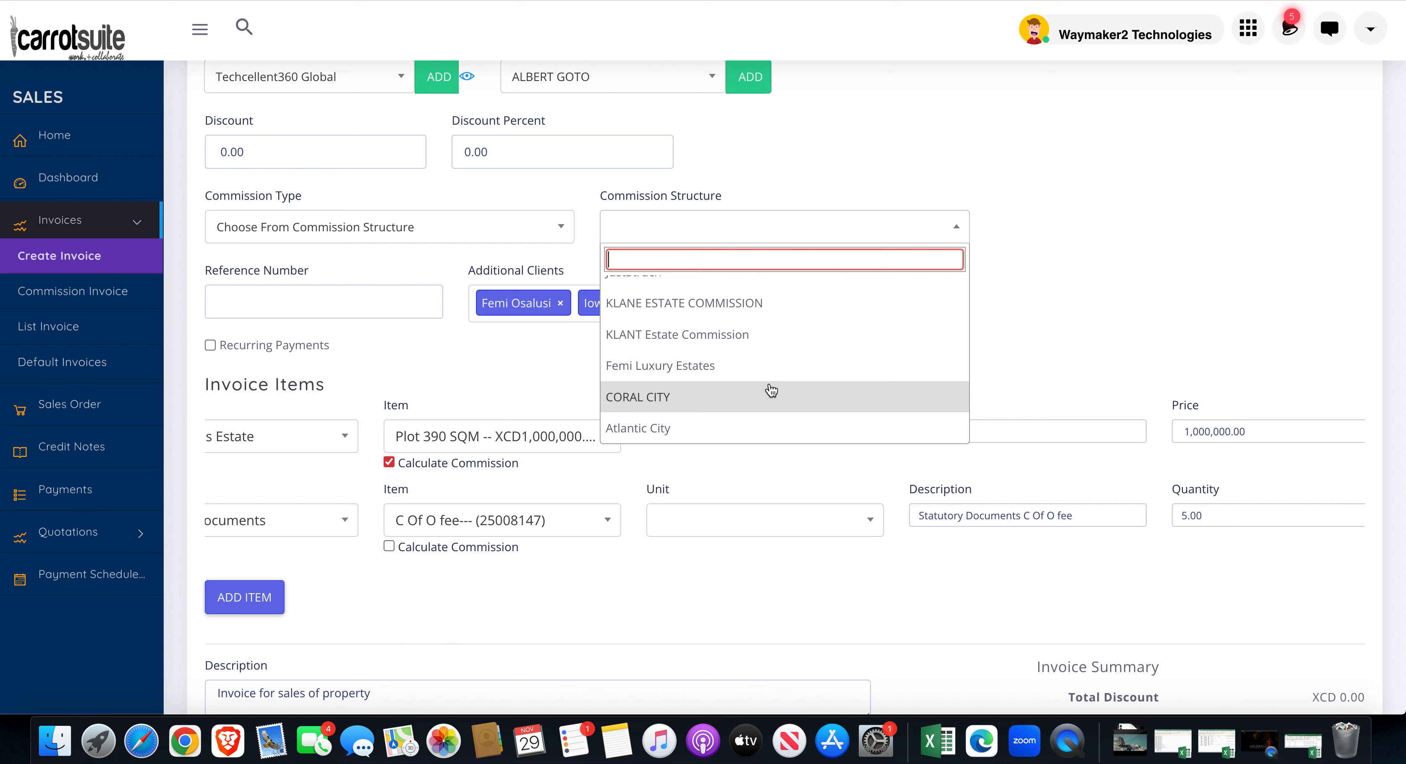
{"action": "left_click", "coordinate": [495, 227]}
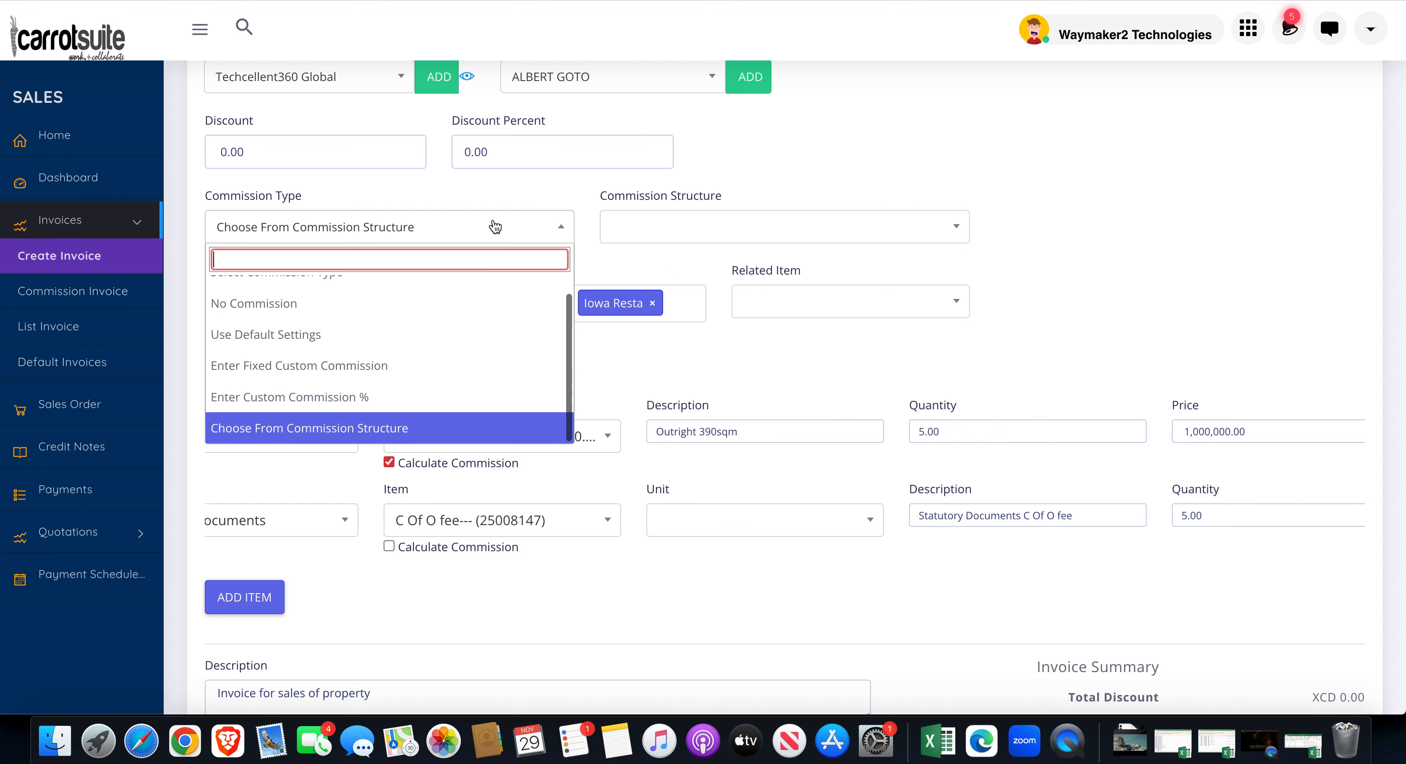
{"action": "left_click", "coordinate": [429, 396]}
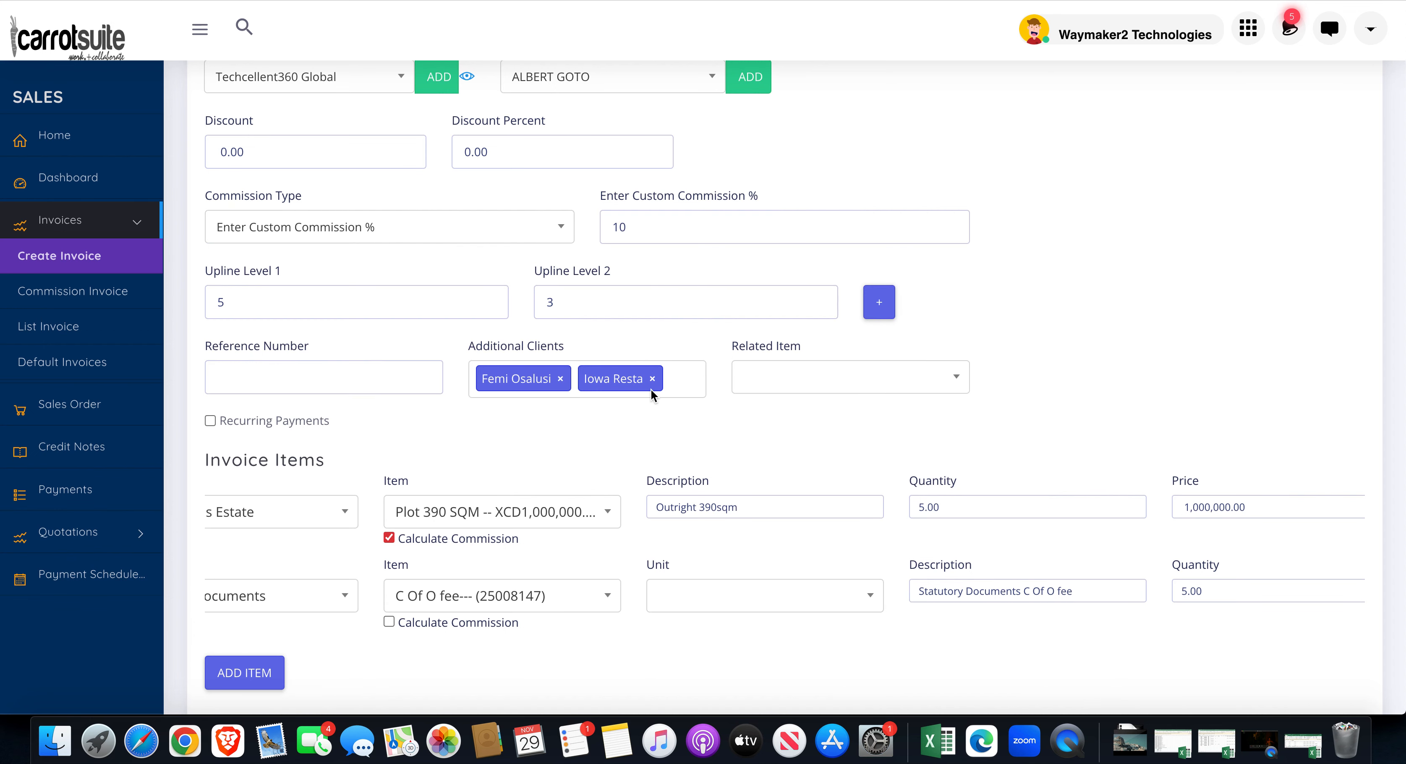
Step: Create the invoice from the completed form
{"action": "scroll", "coordinate": [653, 390], "scroll_direction": "down", "scroll_amount": 1}
{"action": "scroll", "coordinate": [652, 394], "scroll_direction": "down", "scroll_amount": 6}
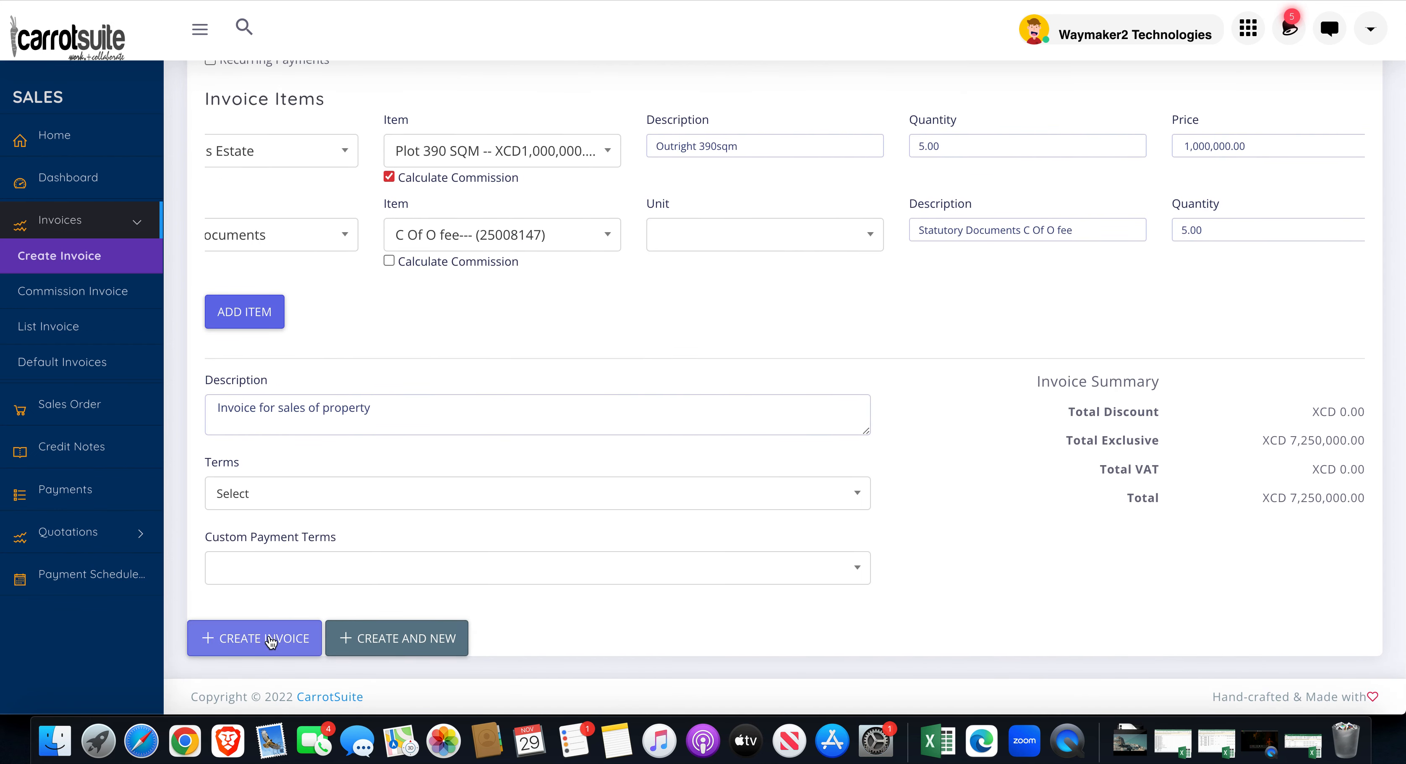
{"action": "left_click", "coordinate": [271, 643]}
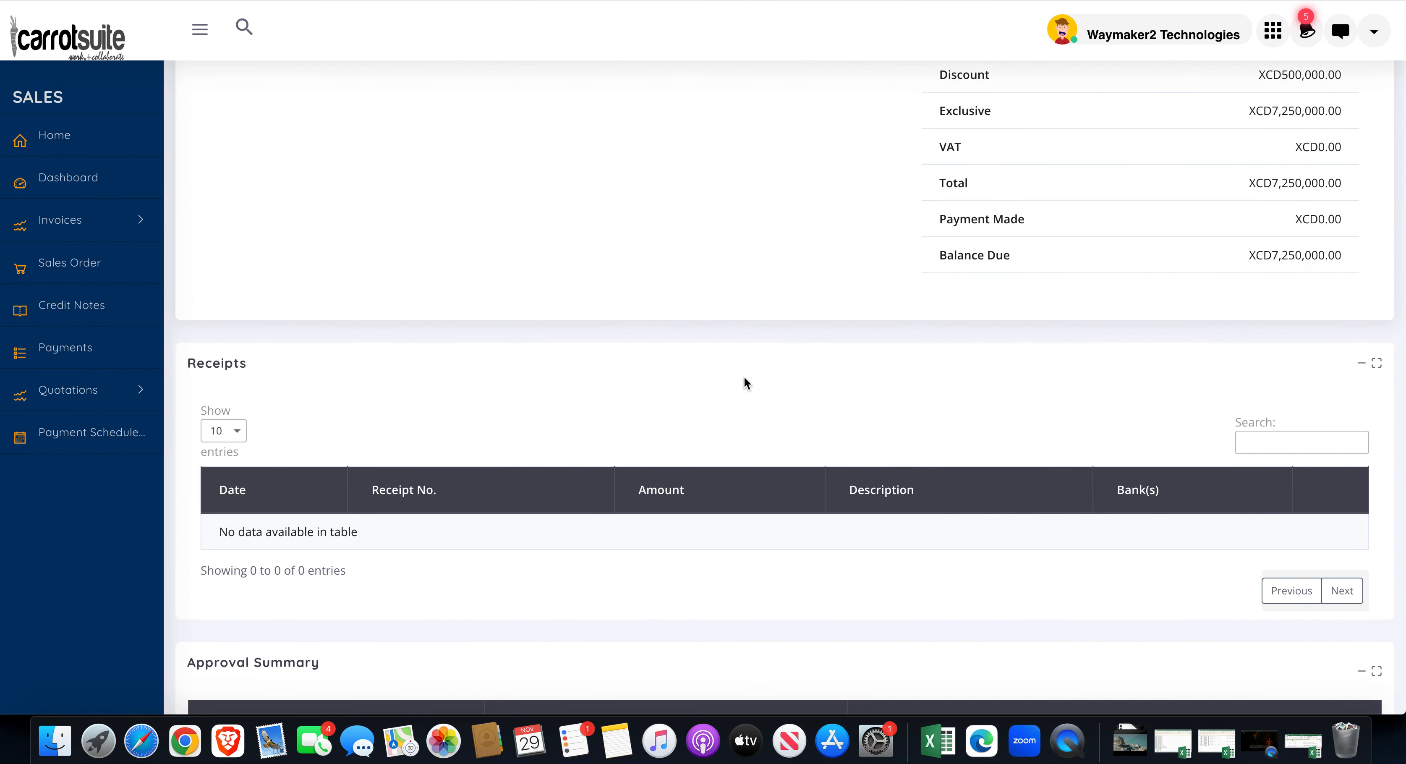
Step: Review the created invoice's client details, items, totals, receipts, approval summary and payment term sections
{"action": "scroll", "coordinate": [745, 379], "scroll_direction": "down", "scroll_amount": 10}
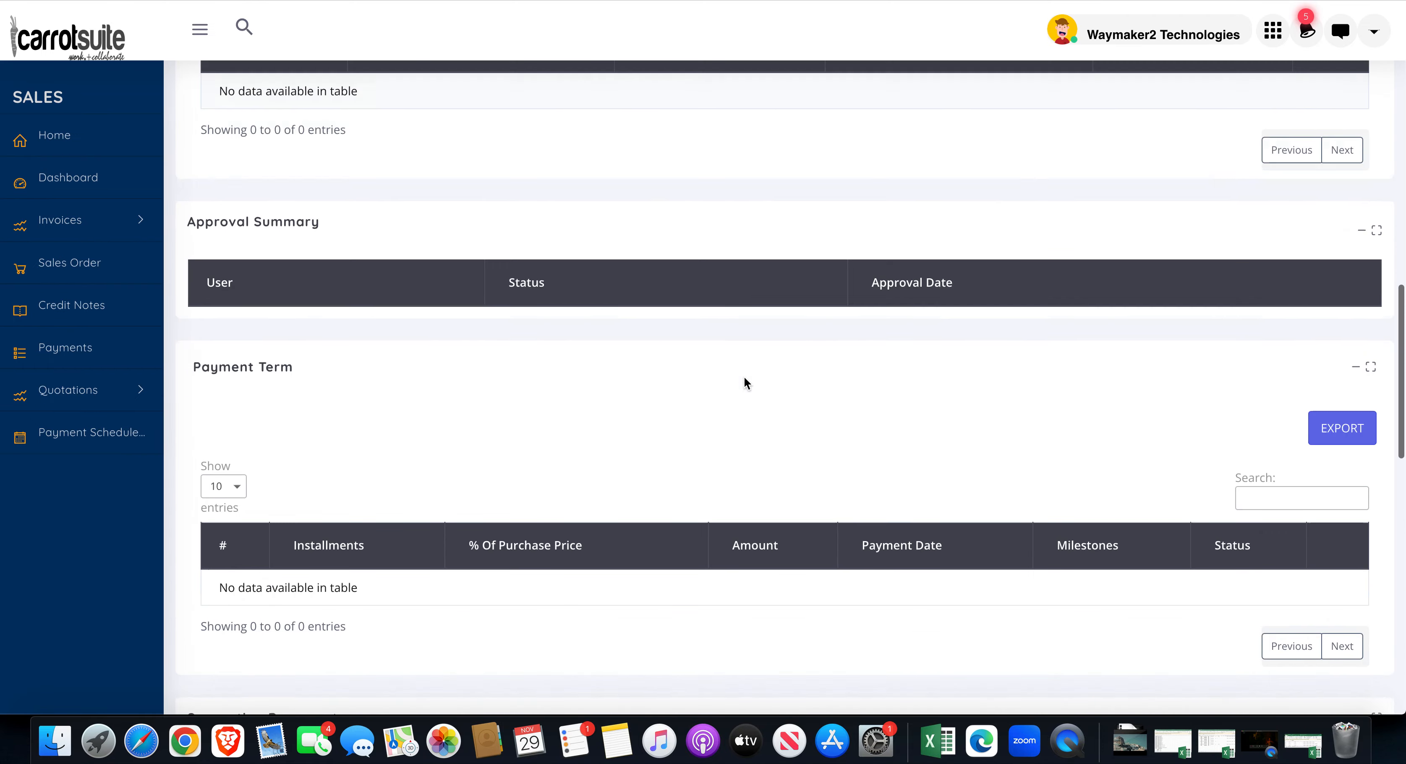
{"action": "scroll", "coordinate": [743, 376], "scroll_direction": "up", "scroll_amount": 12}
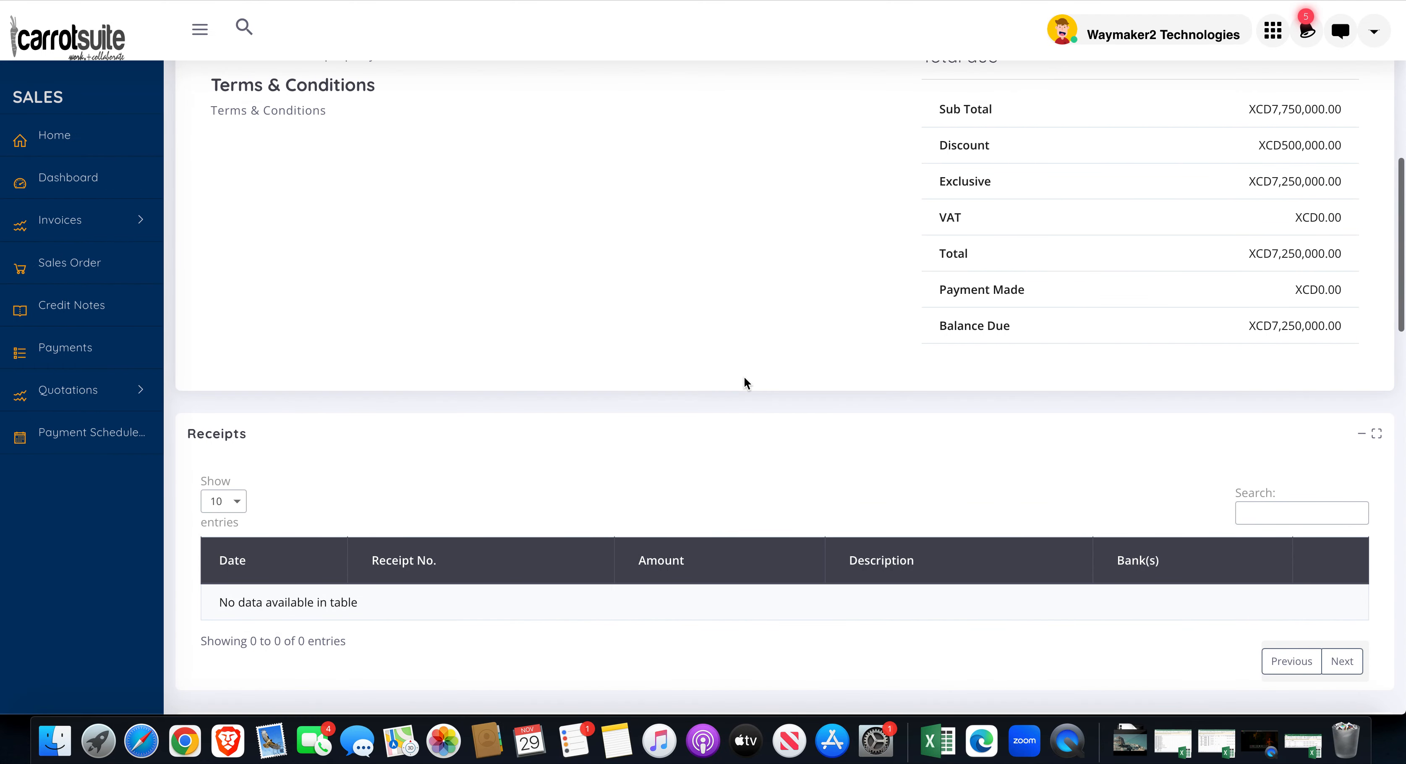
{"action": "scroll", "coordinate": [744, 378], "scroll_direction": "down", "scroll_amount": 4}
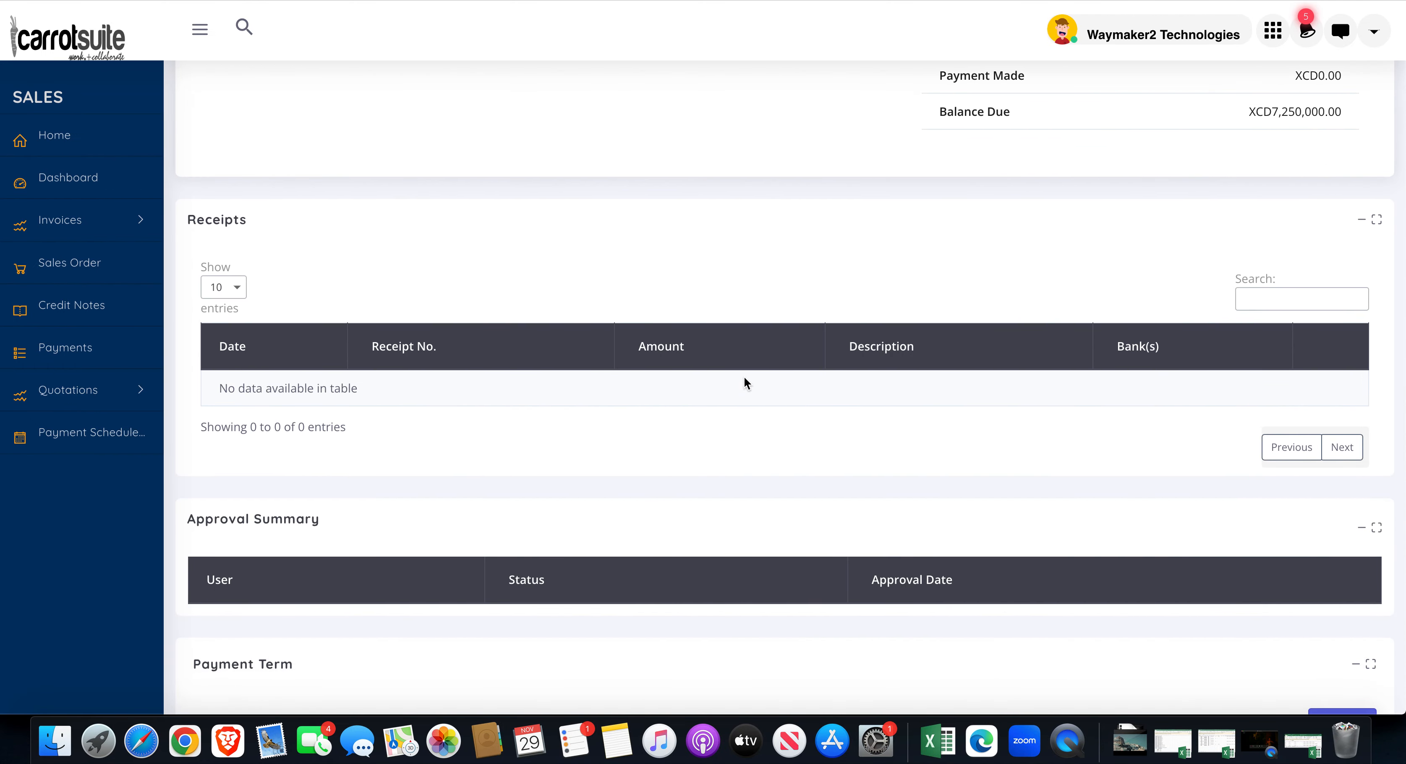
{"action": "scroll", "coordinate": [745, 378], "scroll_direction": "up", "scroll_amount": 15}
{"action": "scroll", "coordinate": [746, 382], "scroll_direction": "down", "scroll_amount": 2}
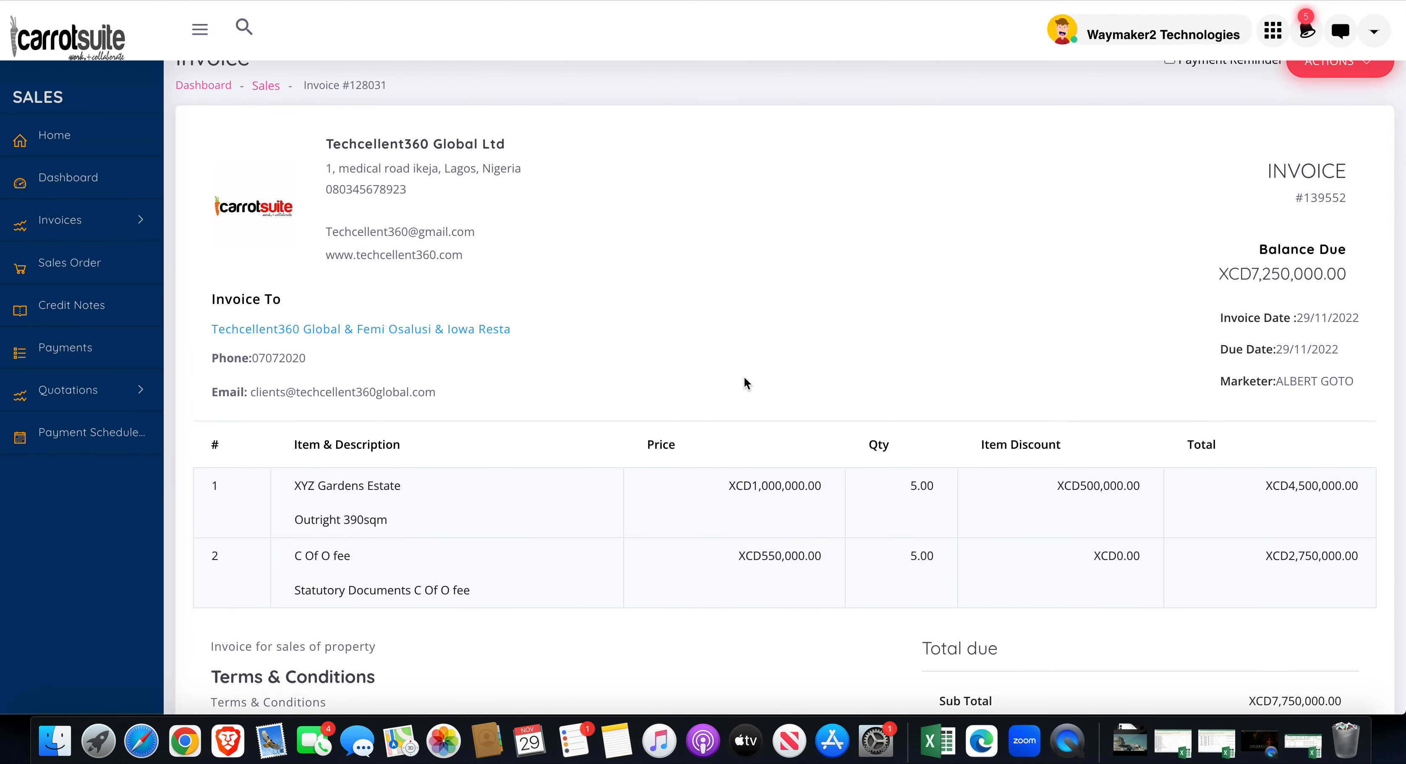
{"action": "scroll", "coordinate": [1128, 252], "scroll_direction": "up", "scroll_amount": 2}
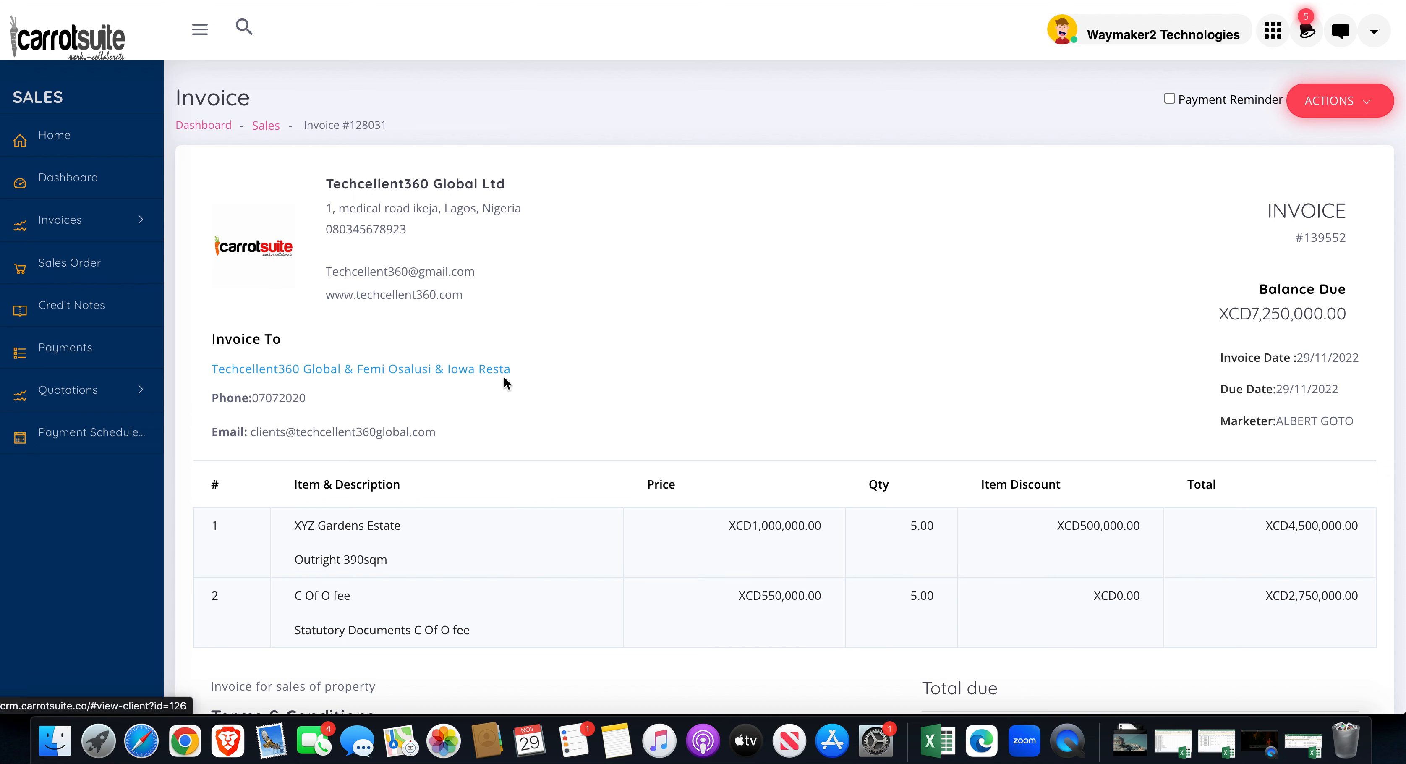
Step: Start adding a payment to the invoice and check the payment currency options, keeping the default currency
{"action": "left_click", "coordinate": [1339, 109]}
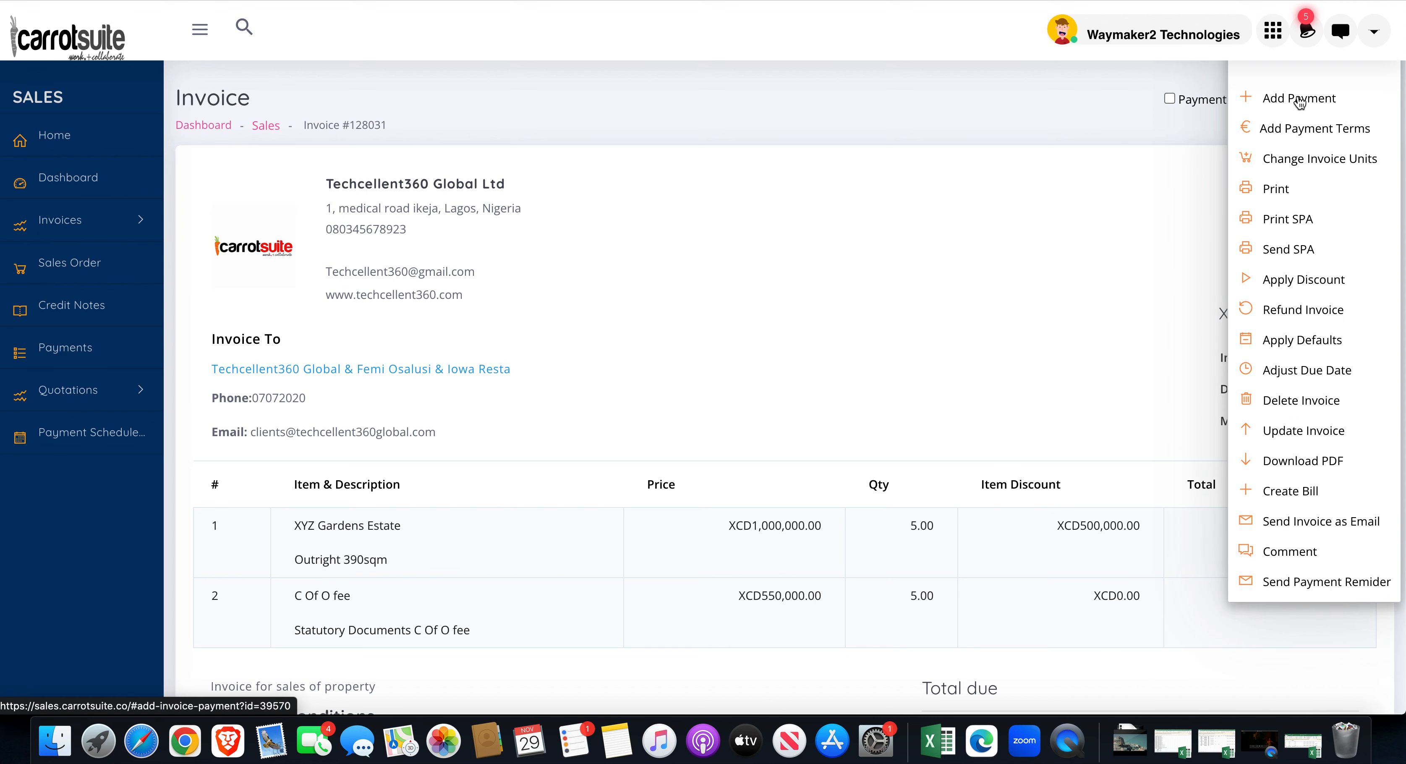
{"action": "left_click", "coordinate": [1300, 100]}
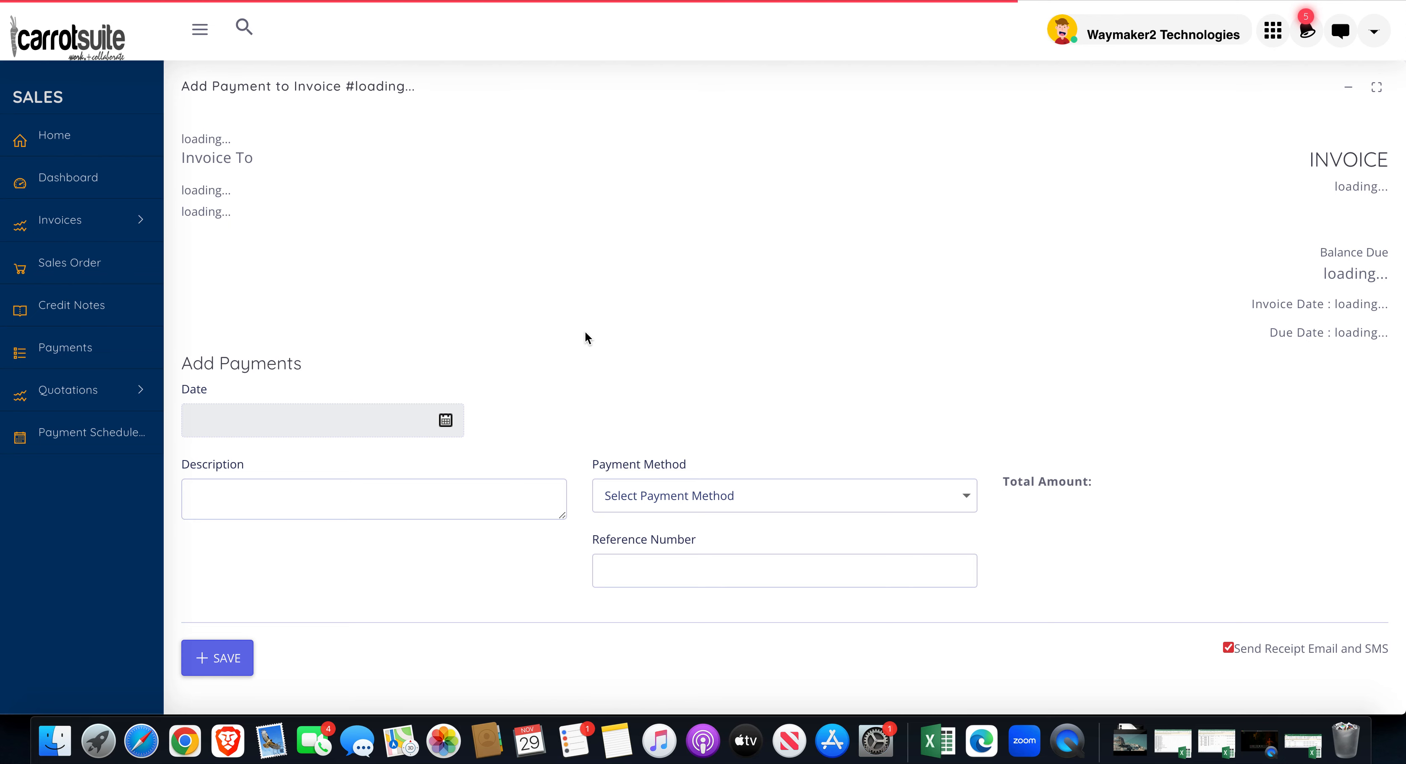
{"action": "scroll", "coordinate": [584, 339], "scroll_direction": "down", "scroll_amount": 5}
{"action": "left_click", "coordinate": [612, 266]}
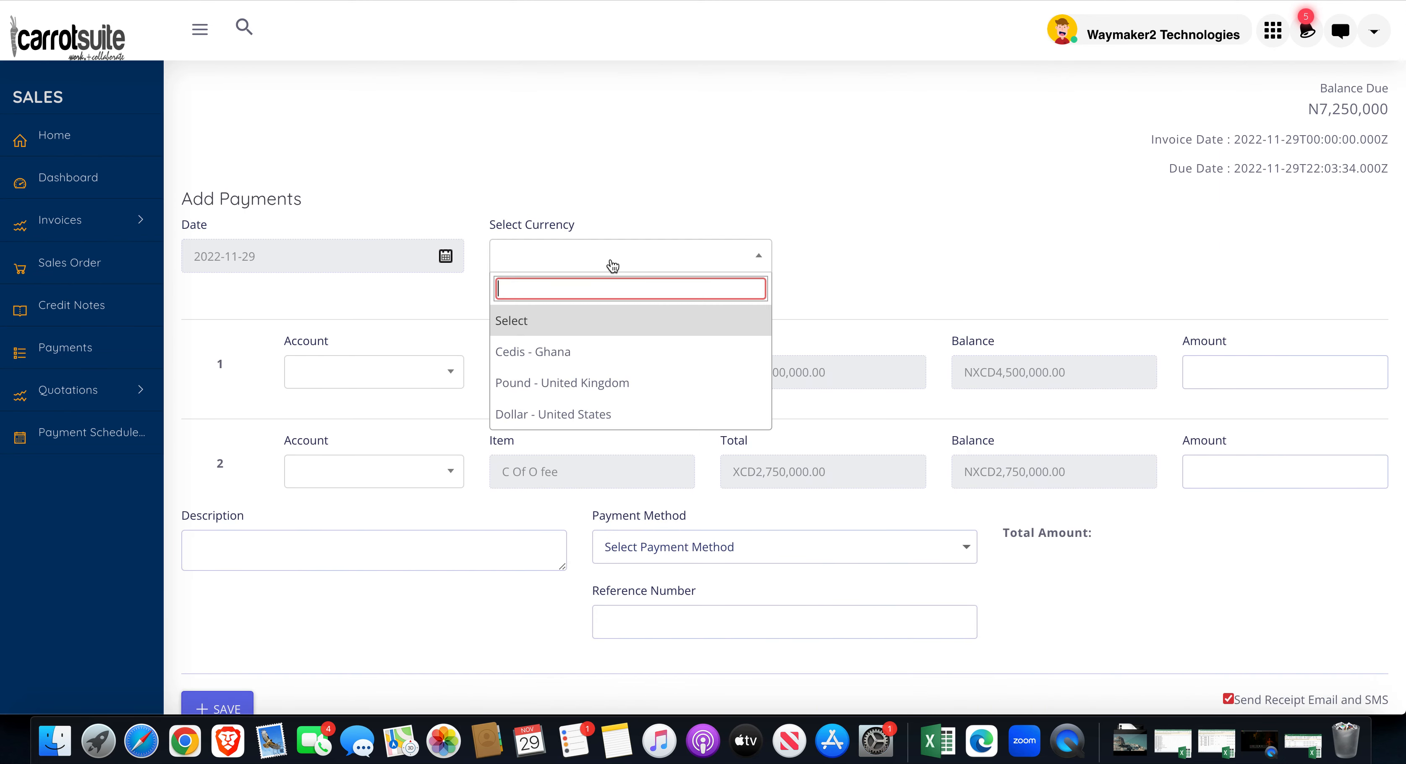
{"action": "left_click", "coordinate": [618, 214]}
{"action": "scroll", "coordinate": [420, 393], "scroll_direction": "down", "scroll_amount": 2}
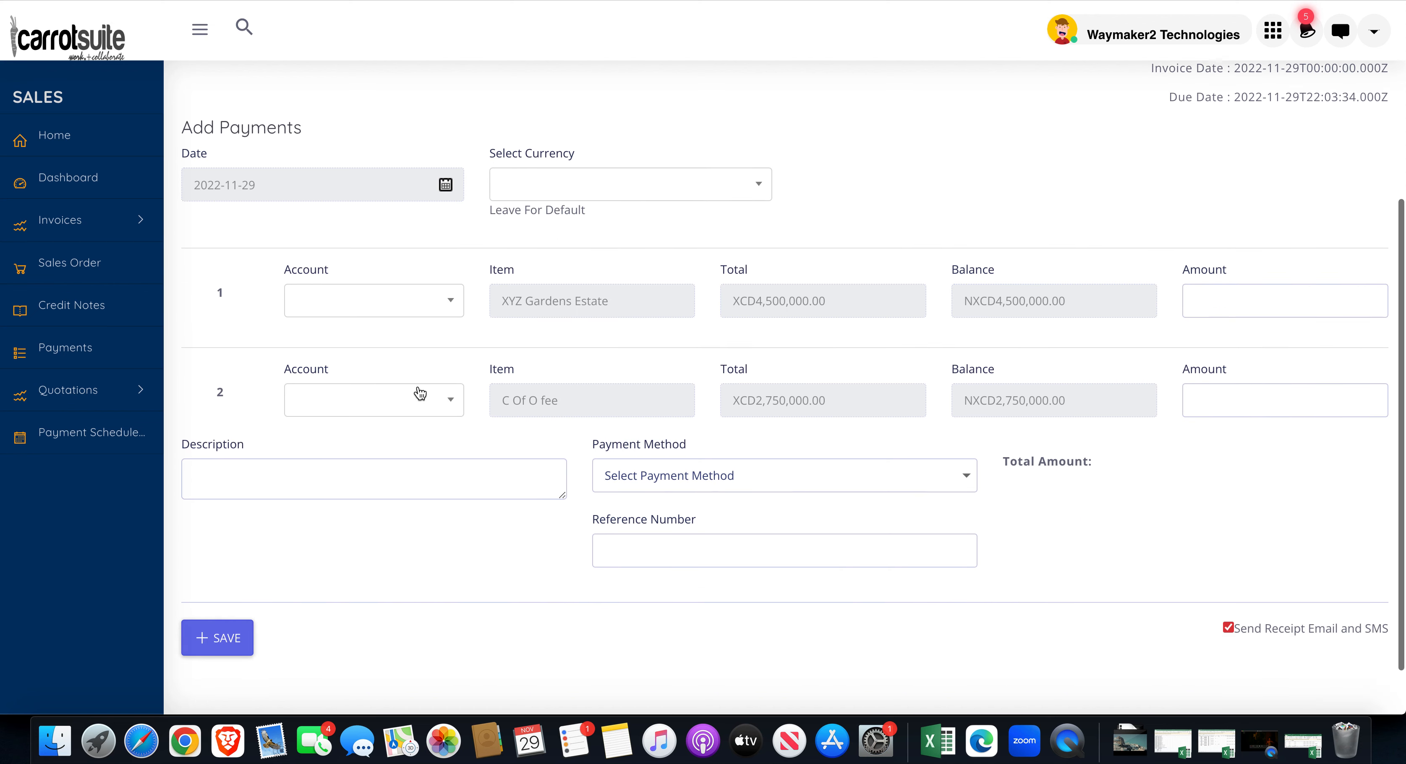
Step: Set the XYZ Gardens Estate item's payment account to Zenith bank 2 and its amount to 4500000
{"action": "left_click", "coordinate": [413, 298]}
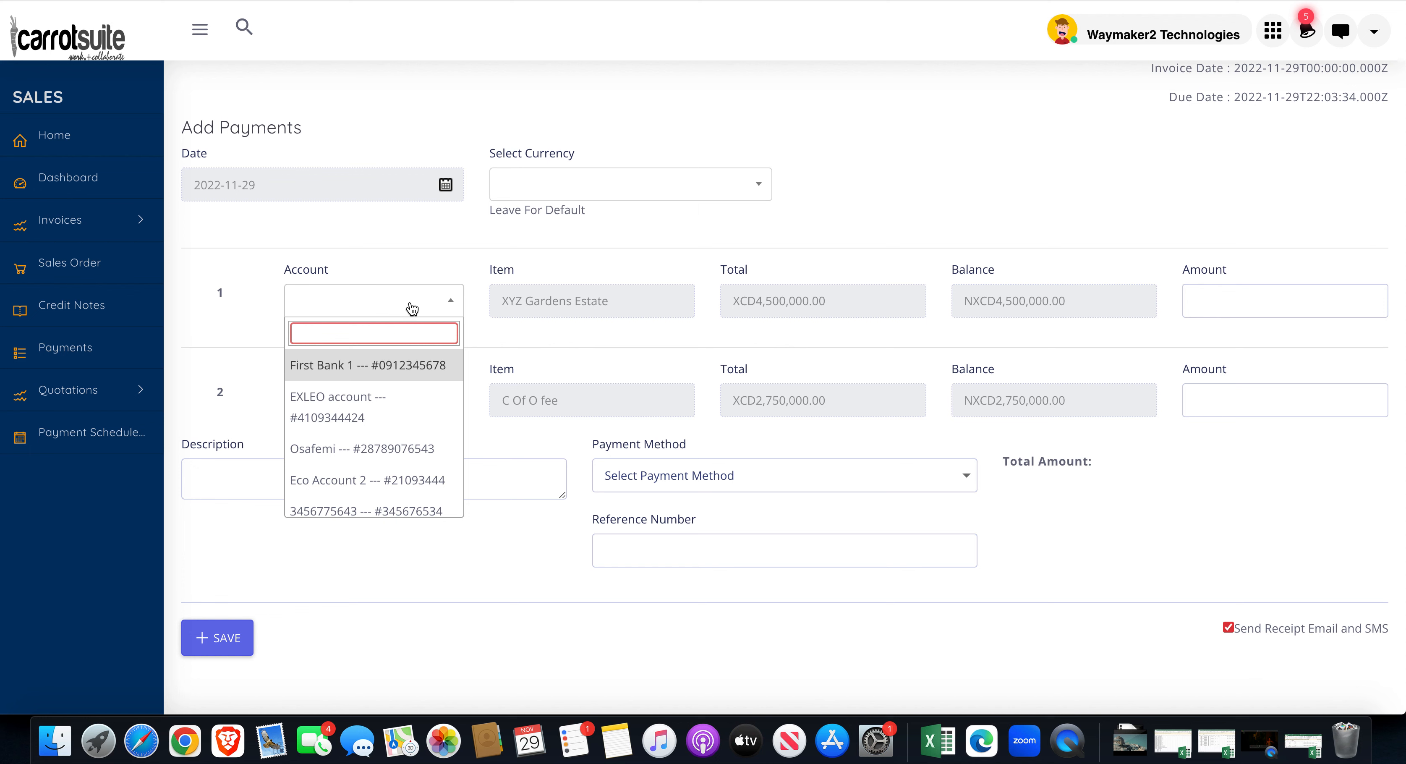
{"action": "scroll", "coordinate": [404, 447], "scroll_direction": "down", "scroll_amount": 3}
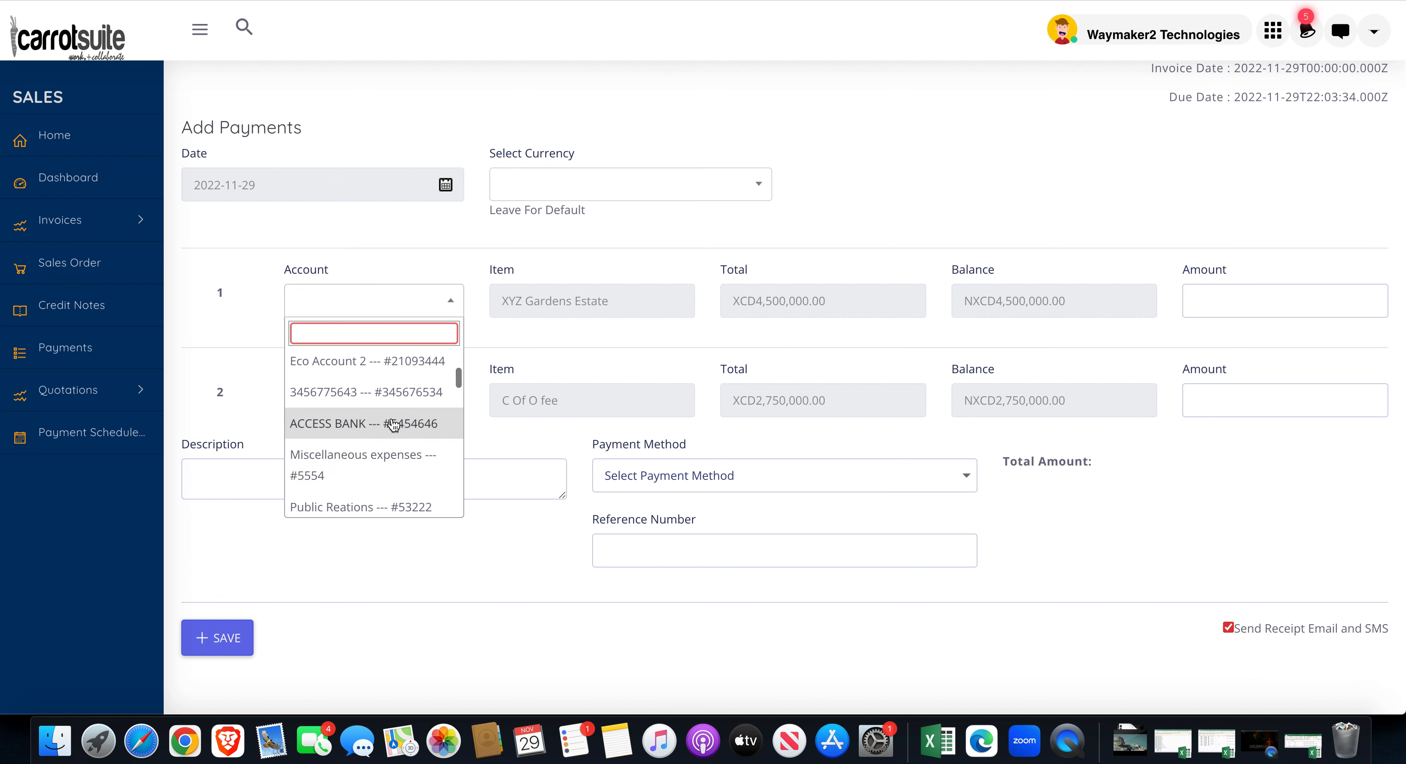
{"action": "scroll", "coordinate": [395, 480], "scroll_direction": "down", "scroll_amount": 3}
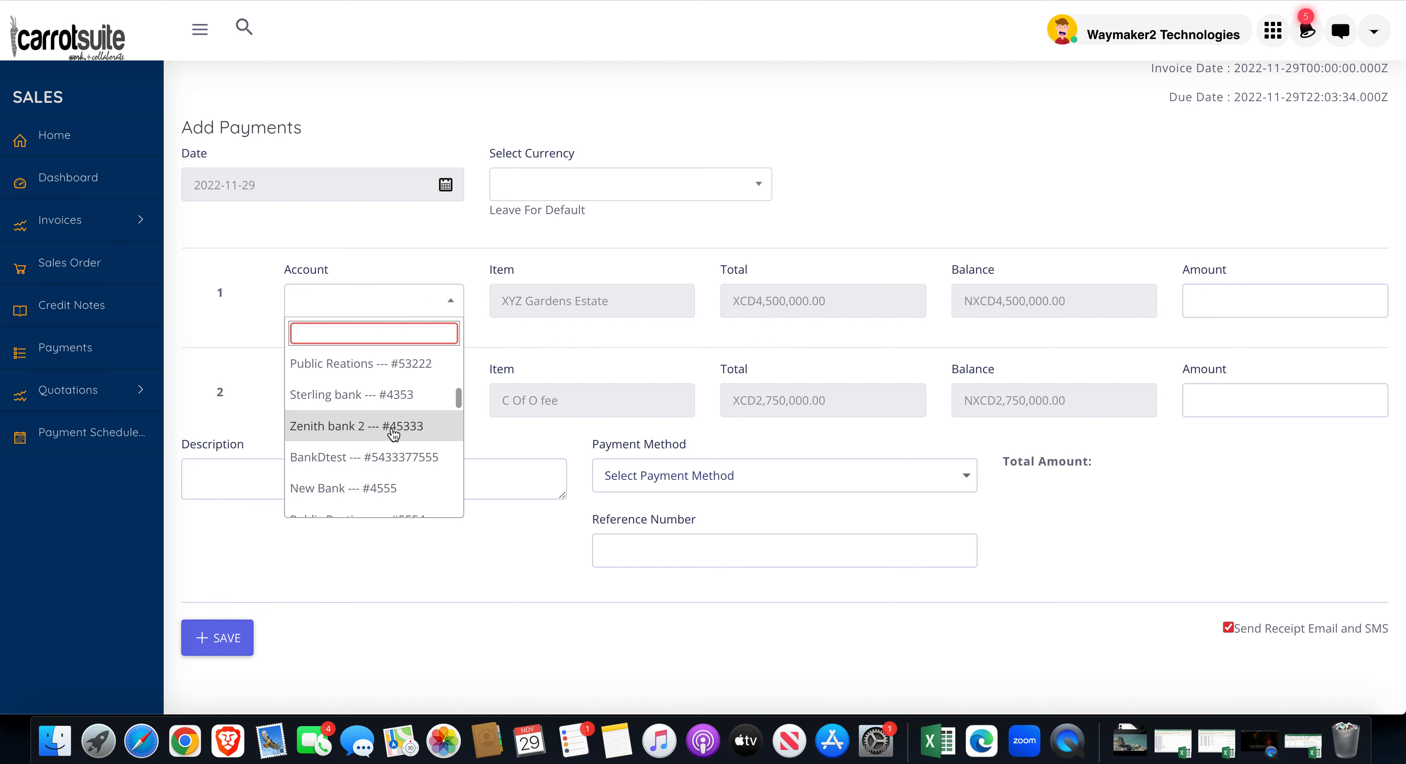
{"action": "left_click", "coordinate": [377, 426]}
{"action": "left_click", "coordinate": [1246, 291]}
{"action": "type", "text": "4500"}
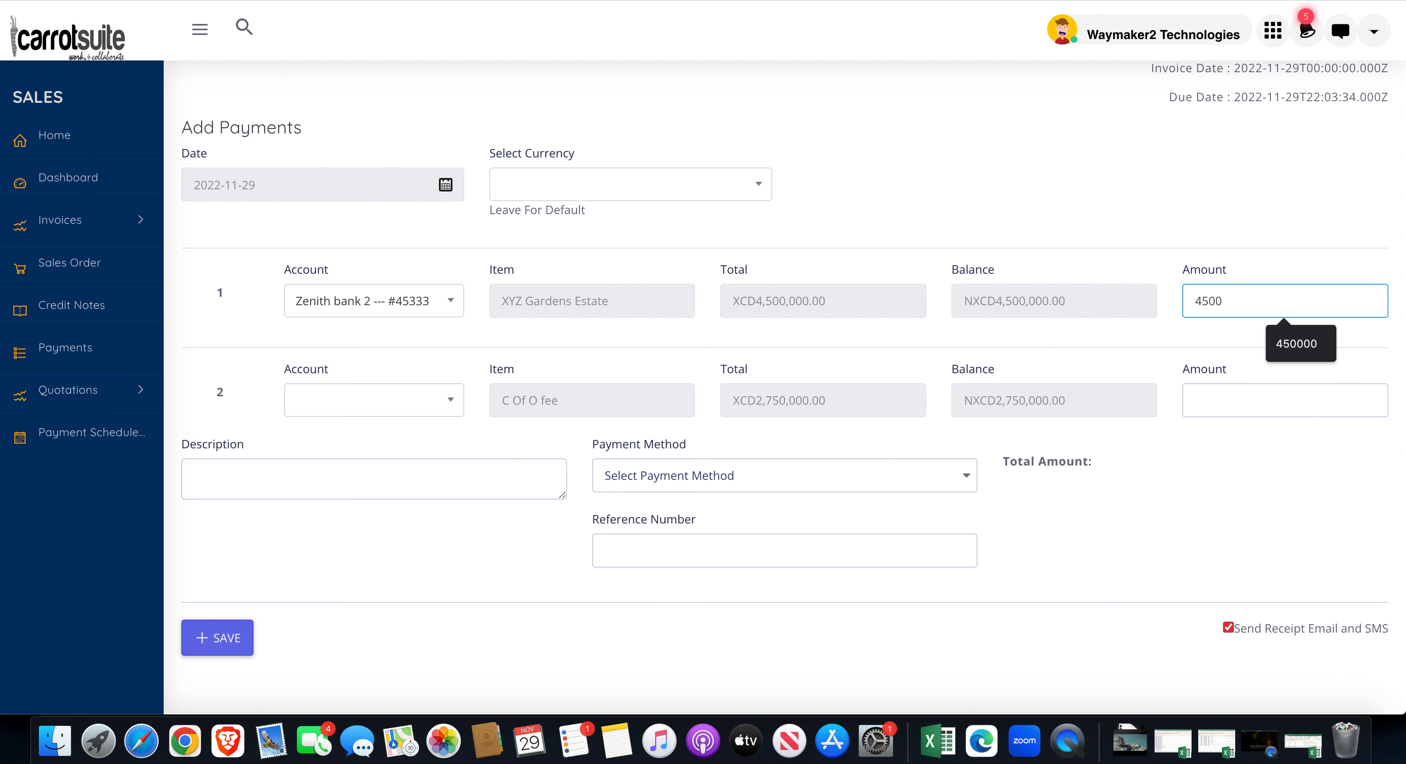
{"action": "type", "text": "000"}
{"action": "left_click", "coordinate": [1163, 337]}
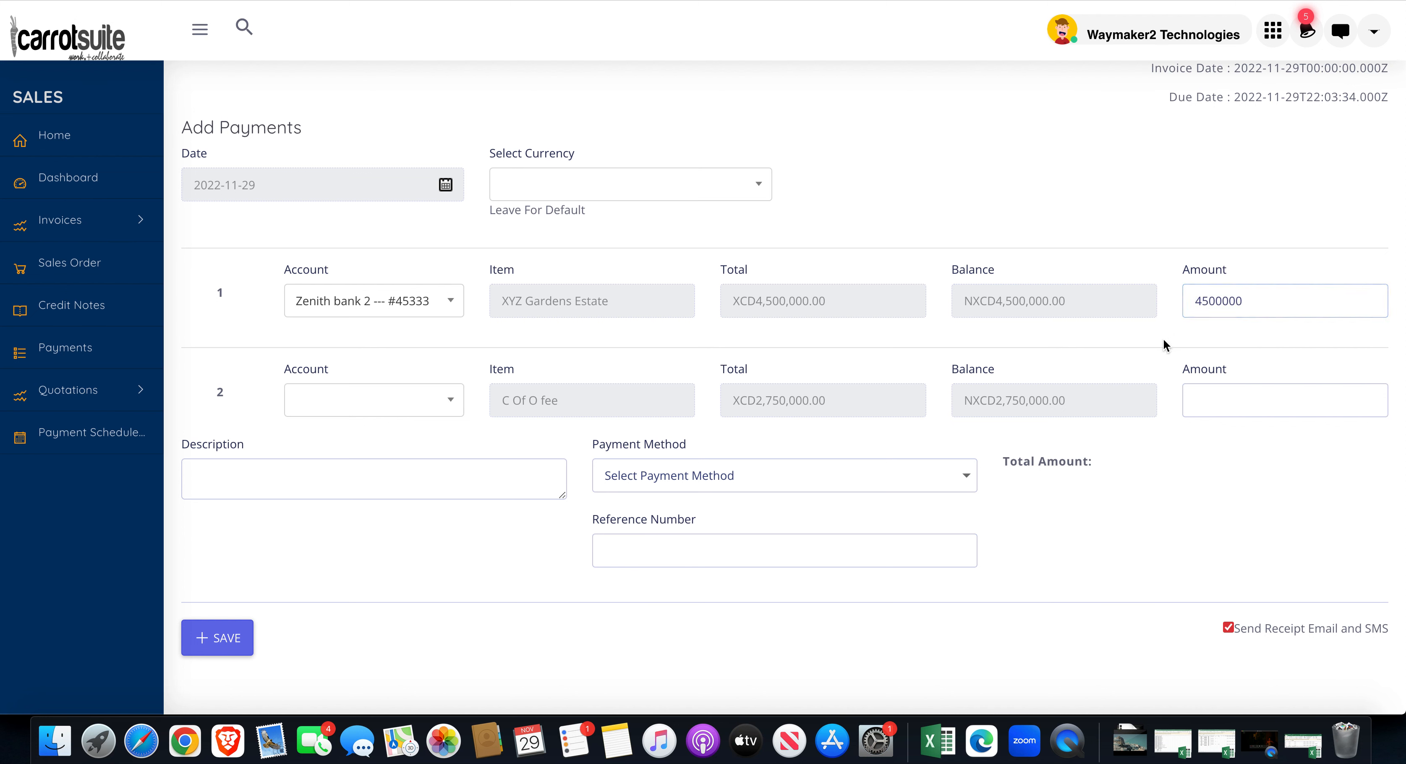
Step: Set the C Of O fee item's payment account to Zenith bank 2 and its amount to 2750000
{"action": "left_click", "coordinate": [389, 404]}
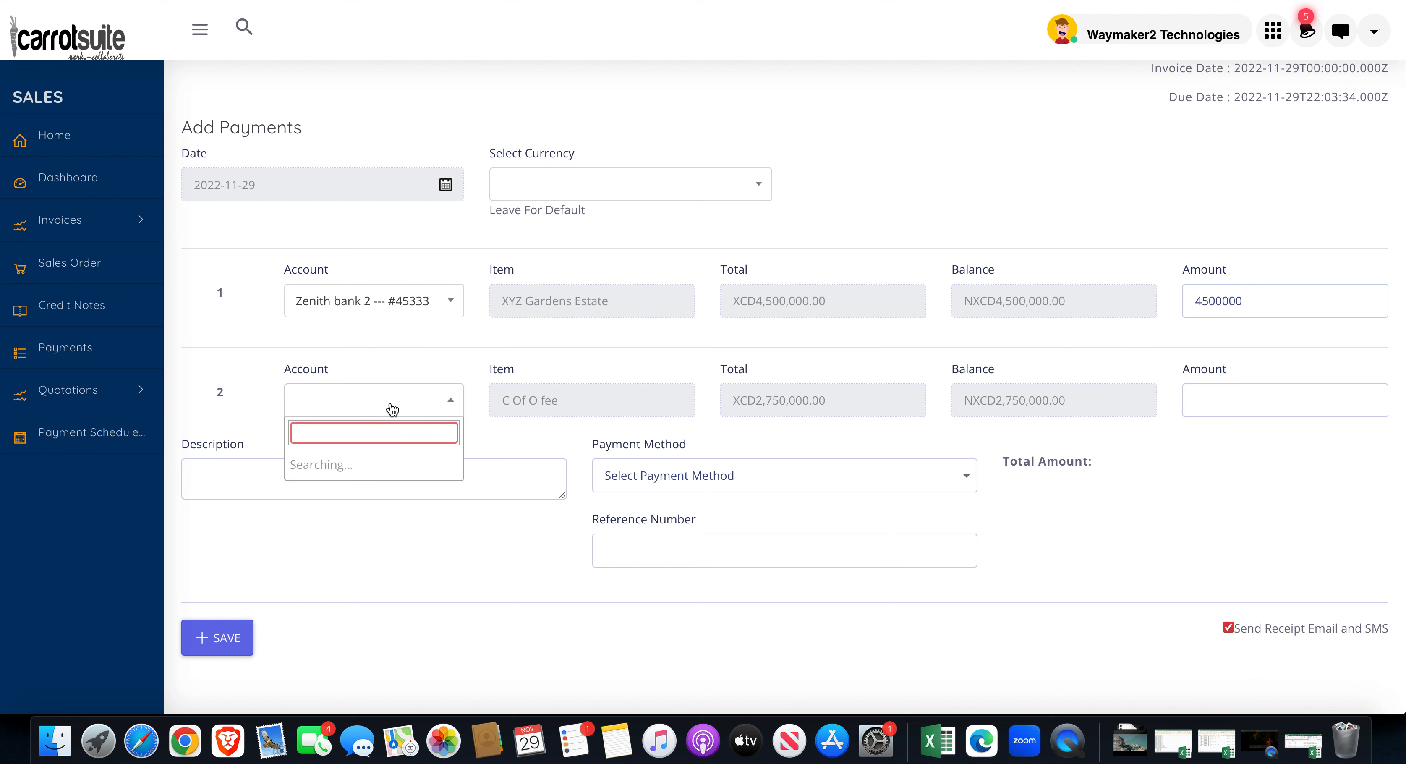
{"action": "scroll", "coordinate": [382, 545], "scroll_direction": "down", "scroll_amount": 5}
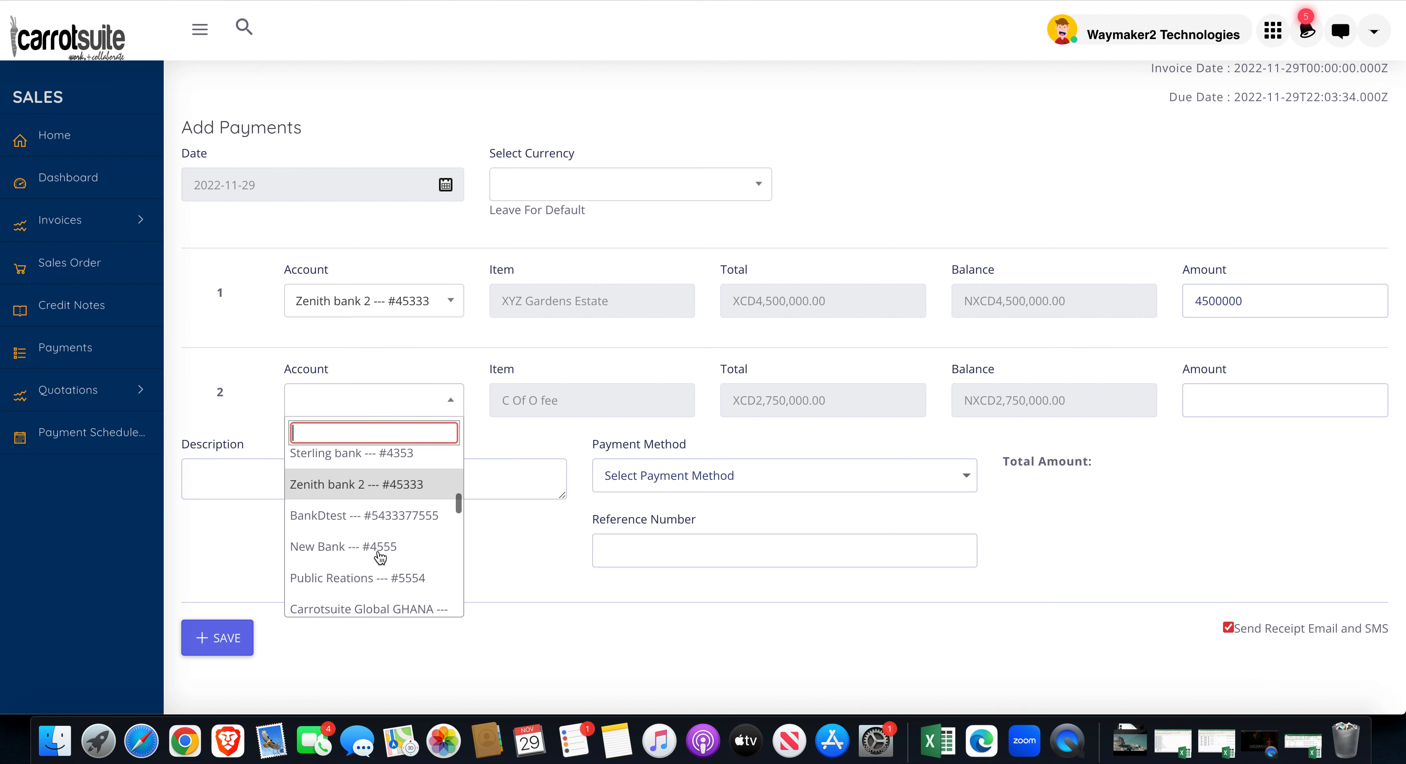
{"action": "left_click", "coordinate": [393, 485]}
{"action": "left_click", "coordinate": [1241, 404]}
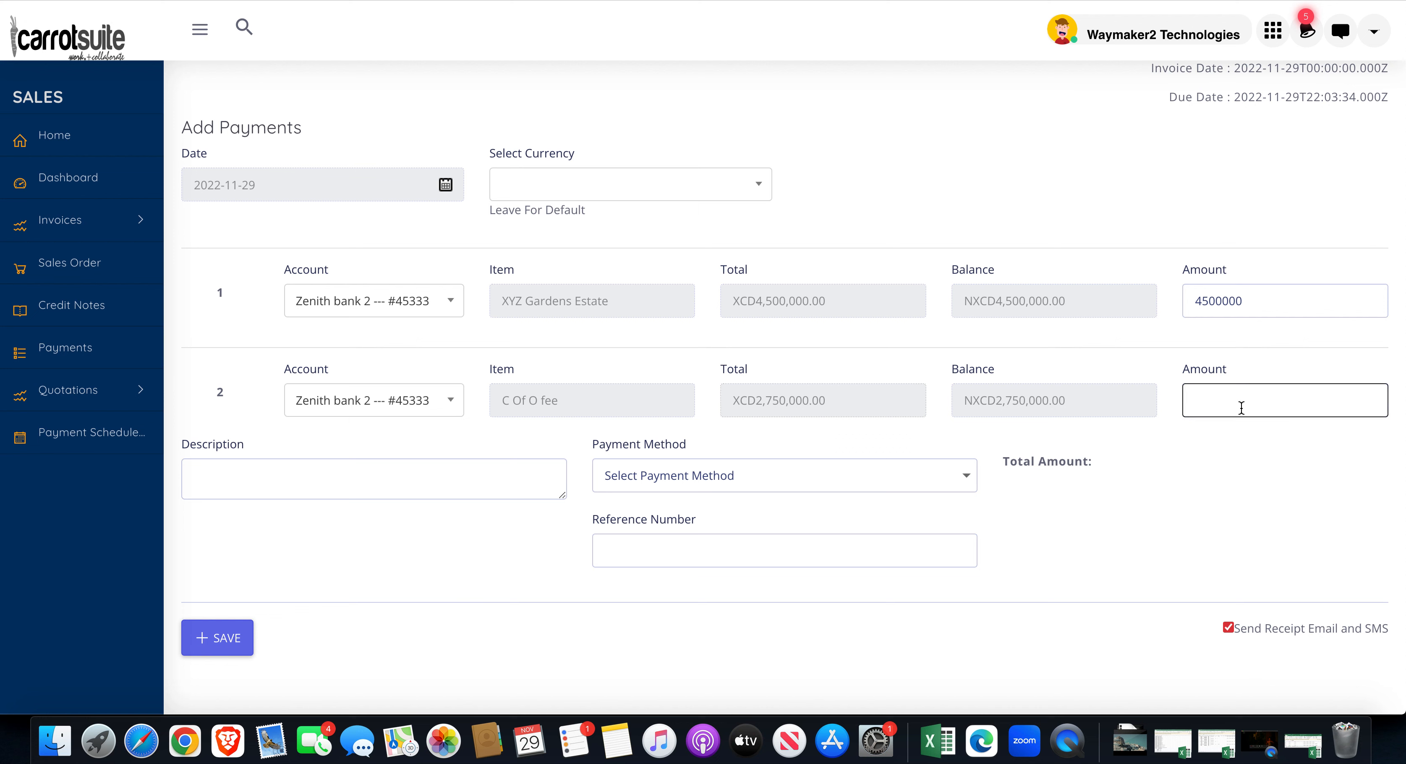
{"action": "type", "text": "2"}
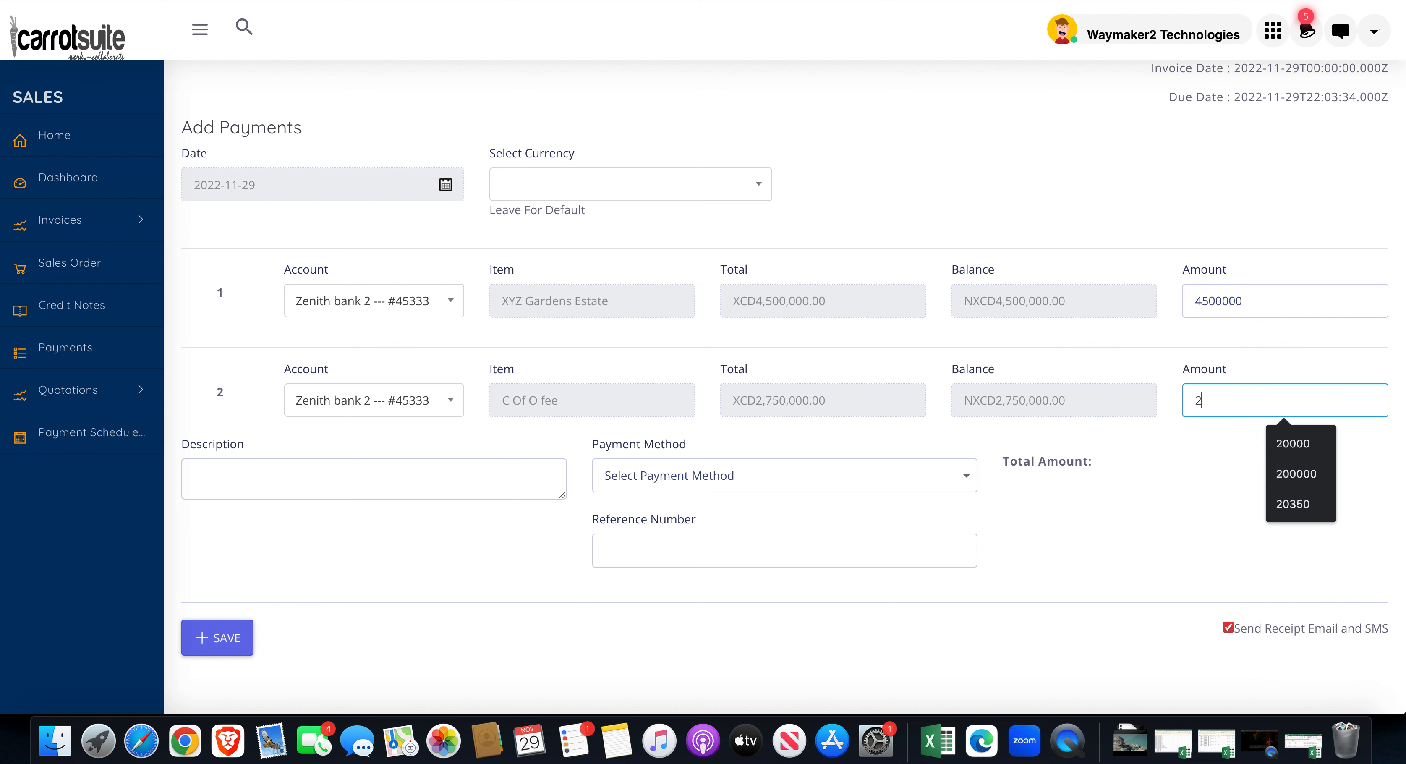
{"action": "type", "text": "750000"}
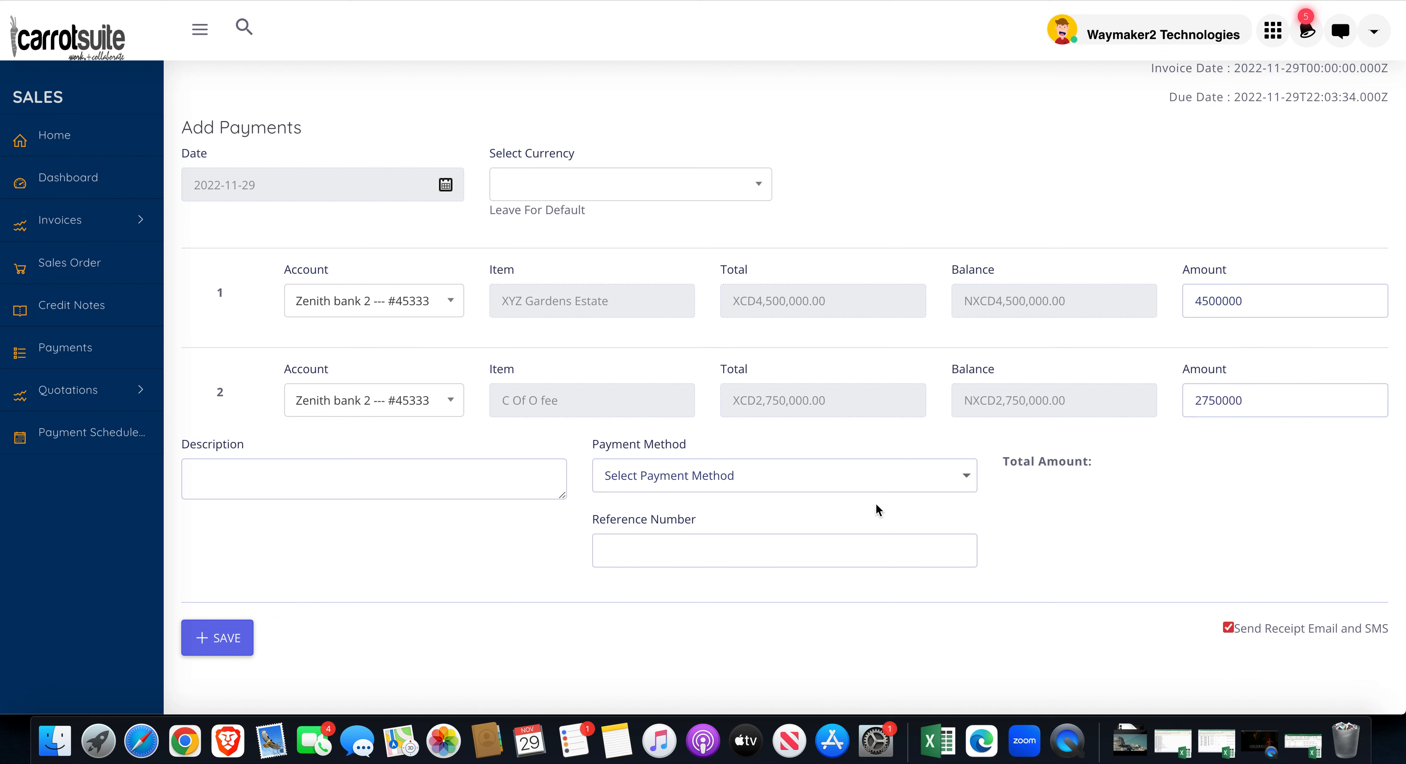
Step: Enter "Full payment on transaction" as the payment description
{"action": "left_click", "coordinate": [418, 482]}
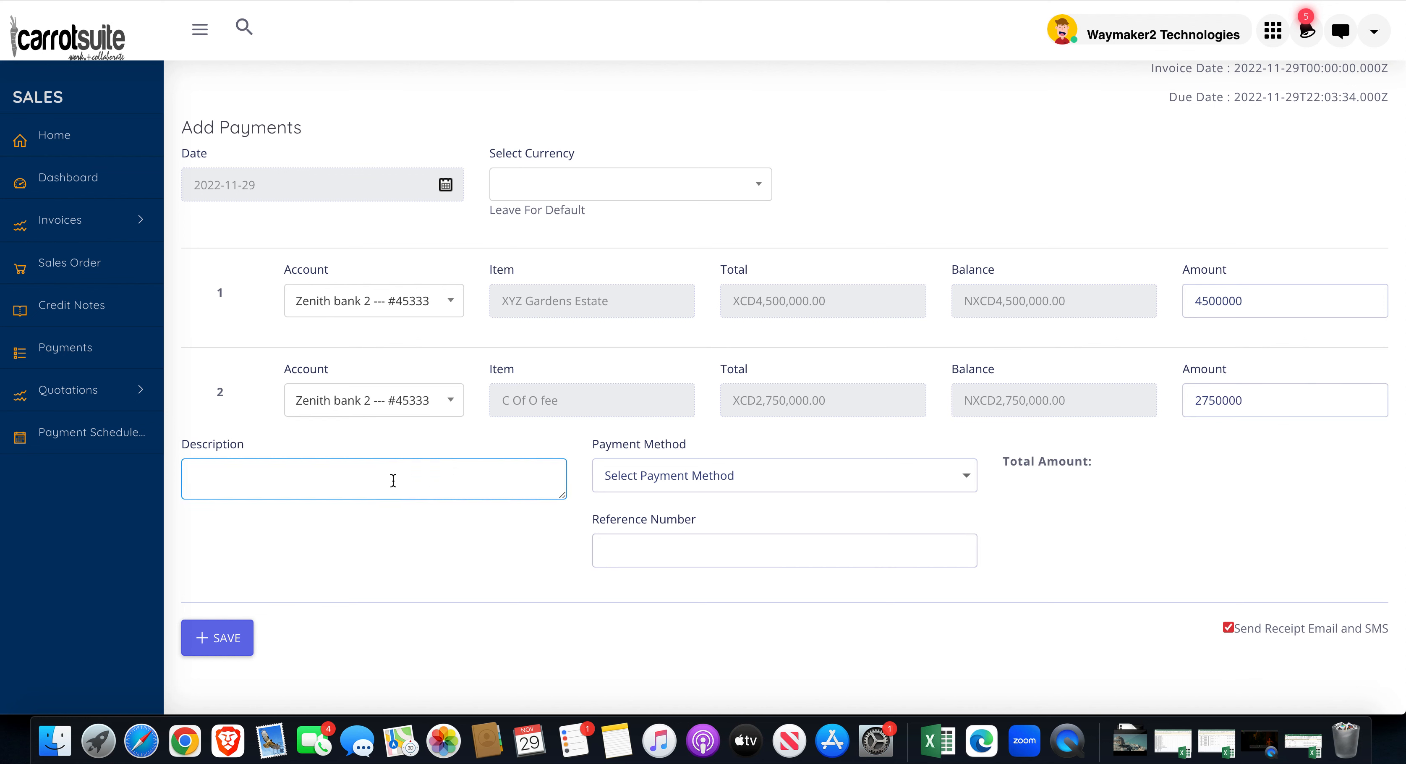
{"action": "type", "text": "Full pay"}
{"action": "type", "text": "met "}
{"action": "type", "text": "nt on t"}
{"action": "type", "text": "ransact"}
{"action": "type", "text": "ion"}
Step: Set the payment method to Transfer and the reference number to ewegfsd45
{"action": "left_click", "coordinate": [632, 491]}
{"action": "left_click", "coordinate": [685, 586]}
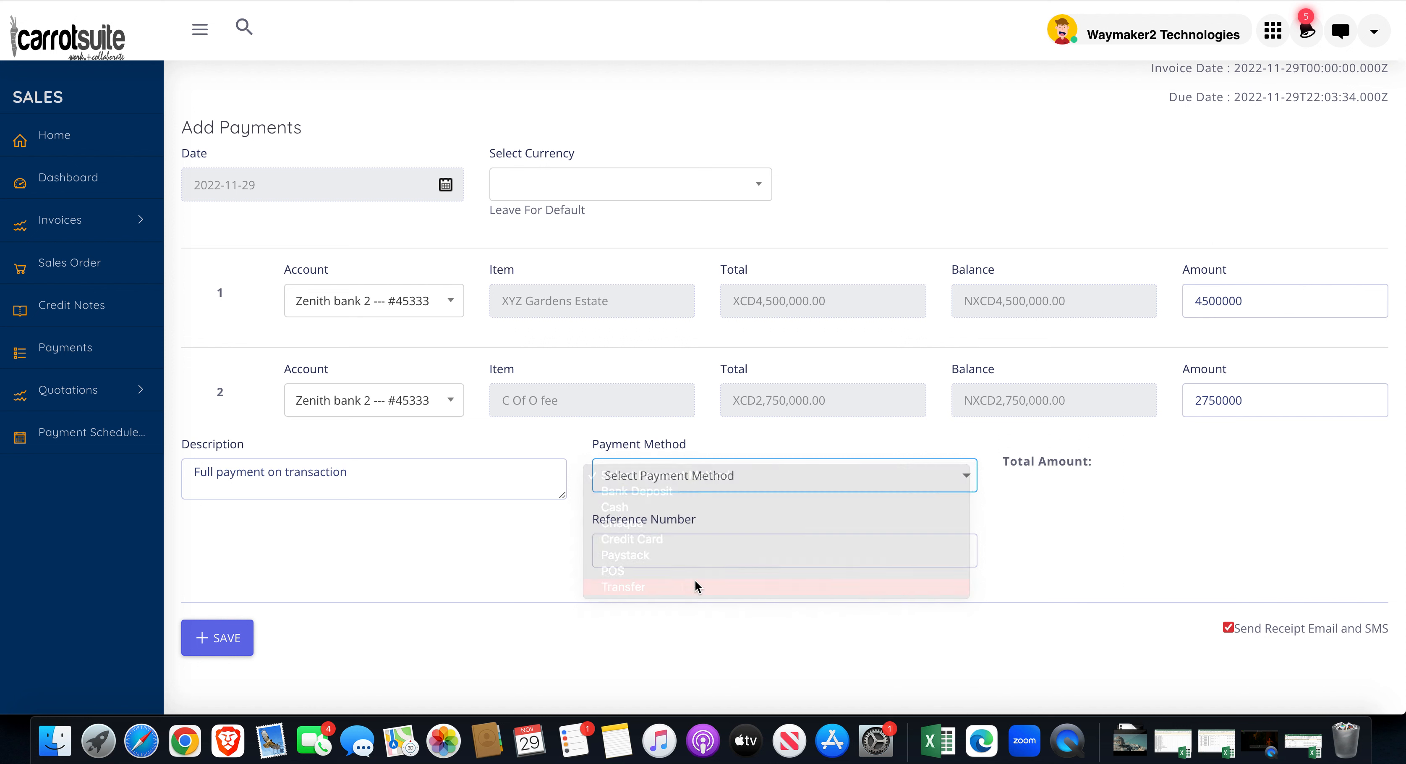
{"action": "left_click", "coordinate": [785, 551]}
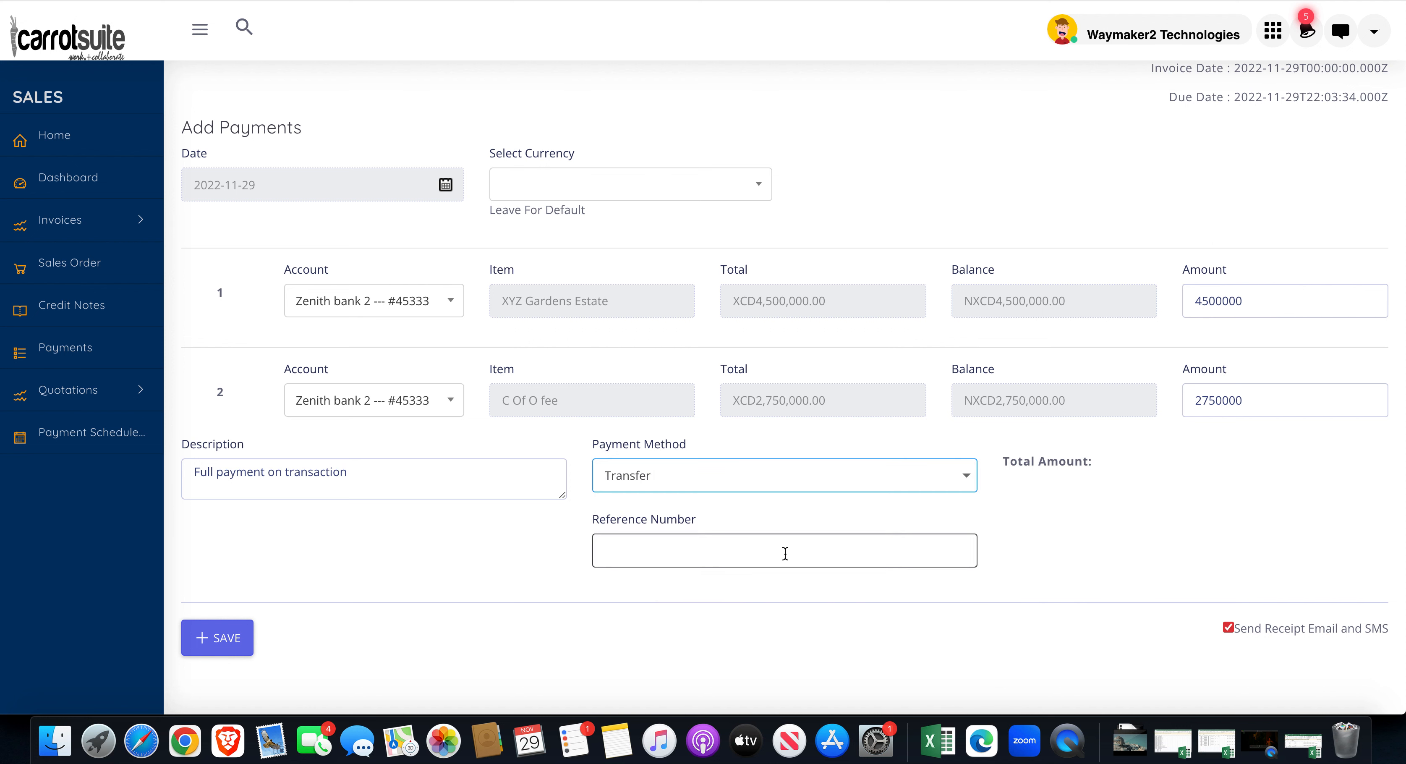
{"action": "type", "text": "ewegfsd45"}
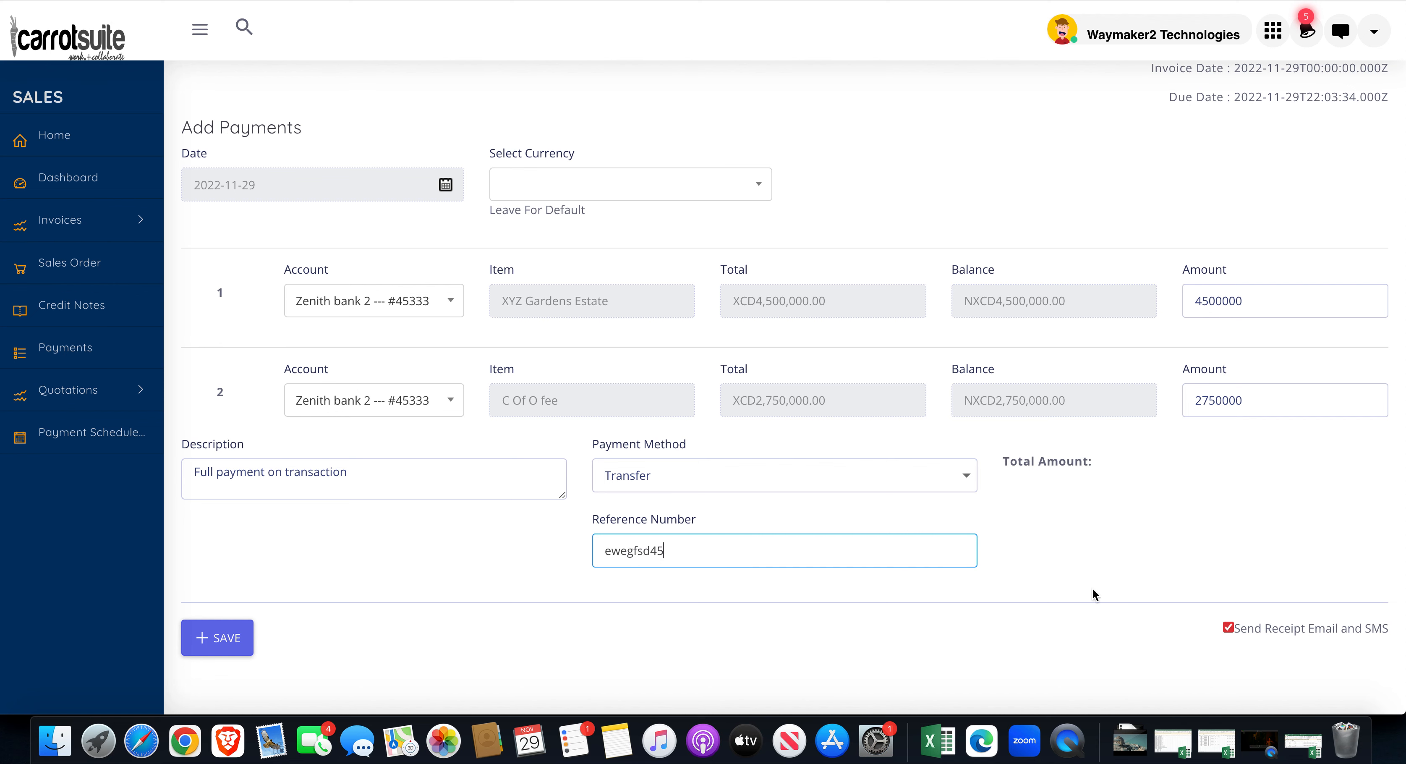
Step: Save the payment with the option to send the receipt by email and SMS kept enabled
{"action": "left_click", "coordinate": [1228, 634]}
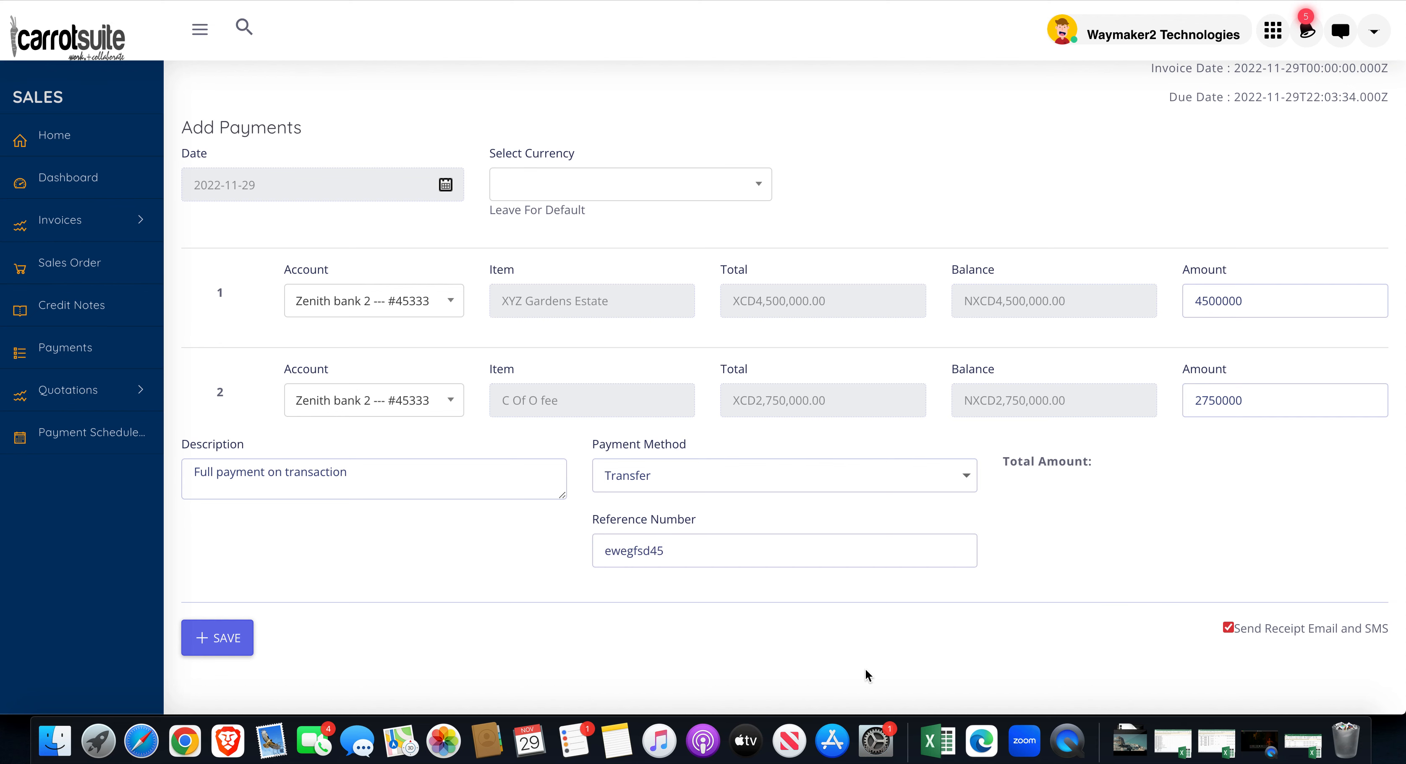
{"action": "scroll", "coordinate": [550, 629], "scroll_direction": "down", "scroll_amount": 2}
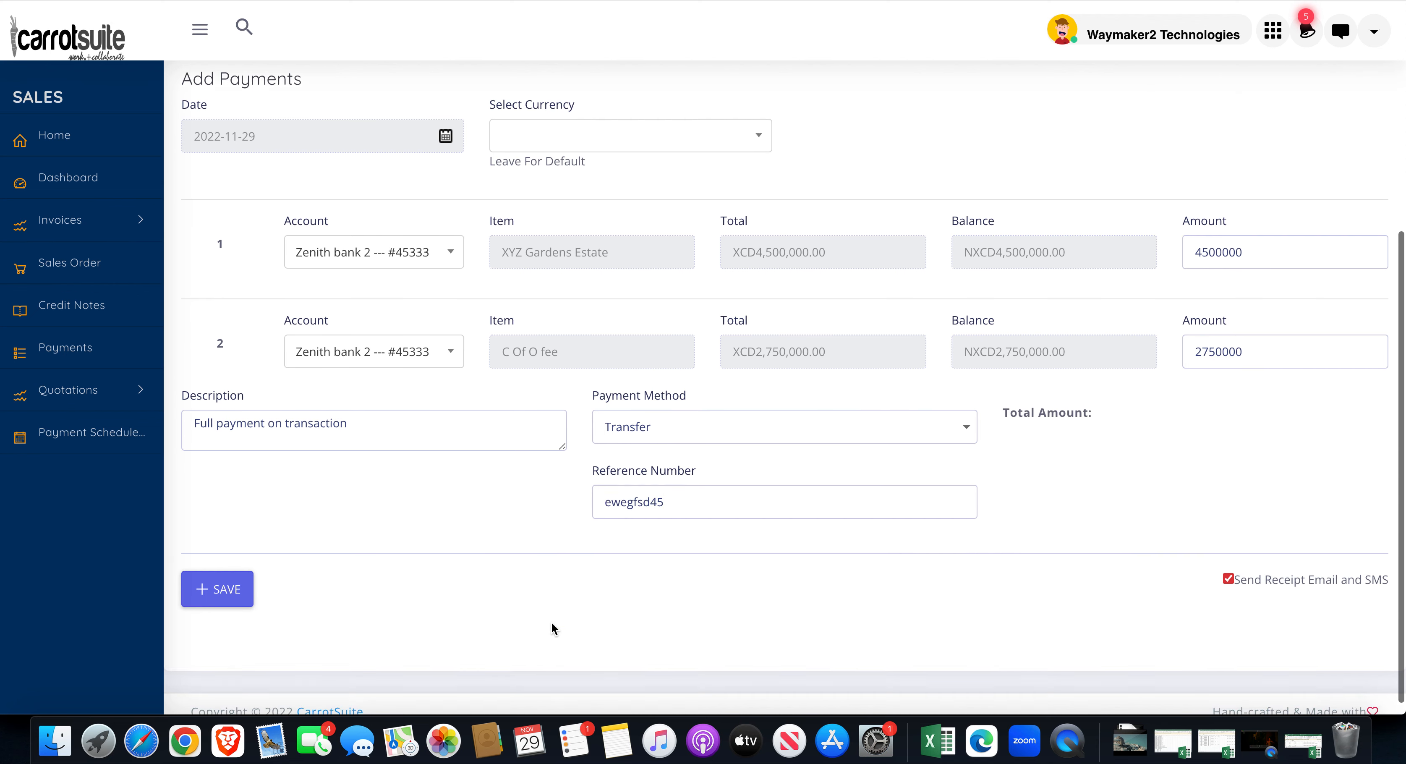
{"action": "left_click", "coordinate": [218, 573]}
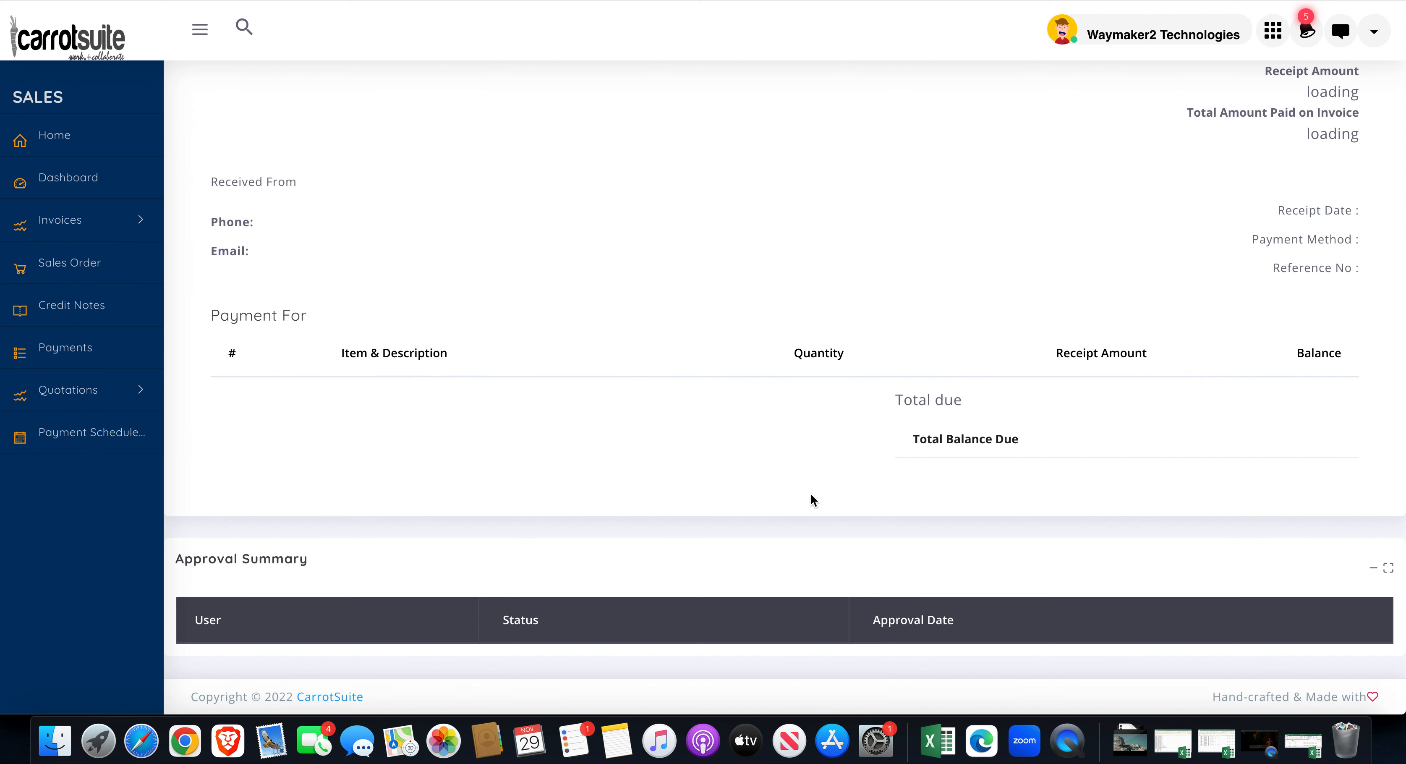
Step: Review the generated receipt's totals, payer details, paid items, balances and approval summary
{"action": "scroll", "coordinate": [811, 495], "scroll_direction": "up", "scroll_amount": 3}
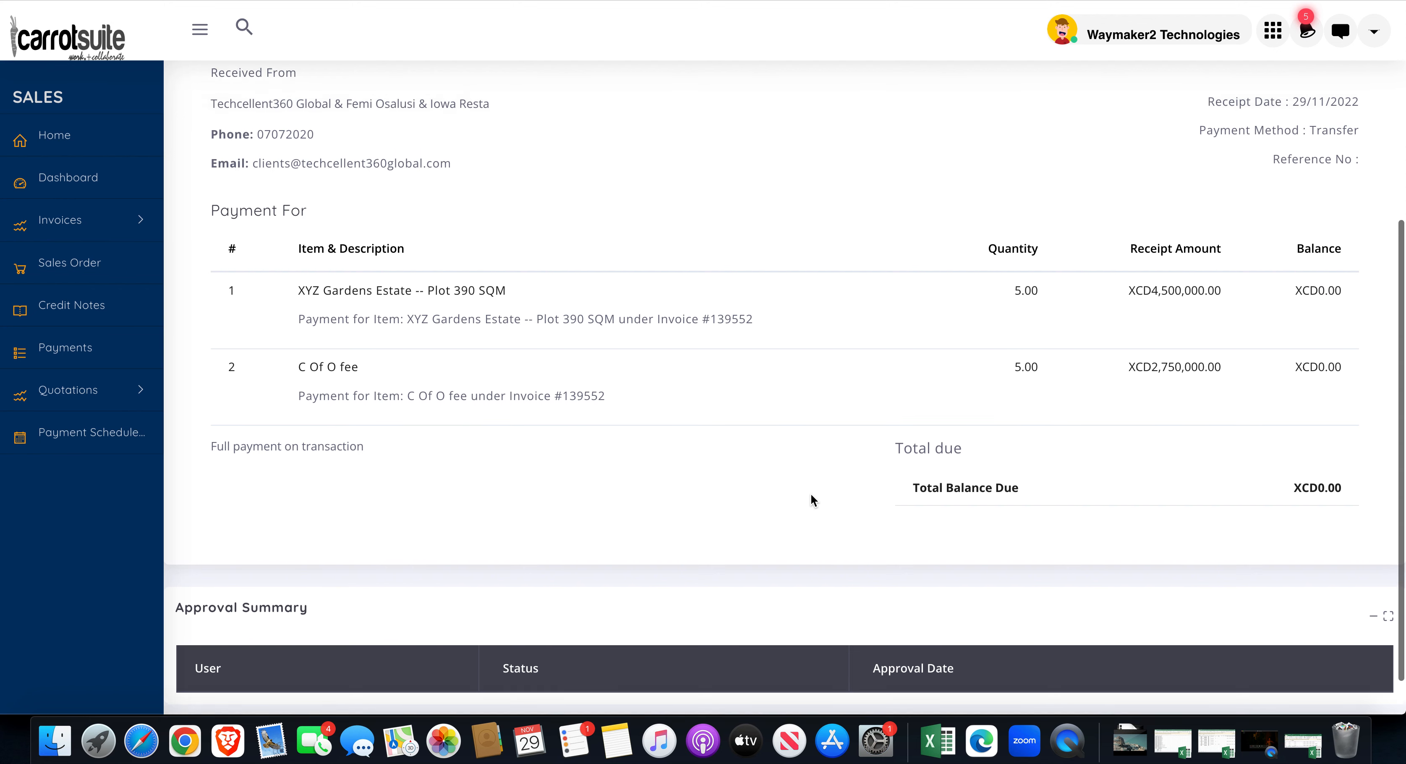
{"action": "scroll", "coordinate": [810, 495], "scroll_direction": "up", "scroll_amount": 5}
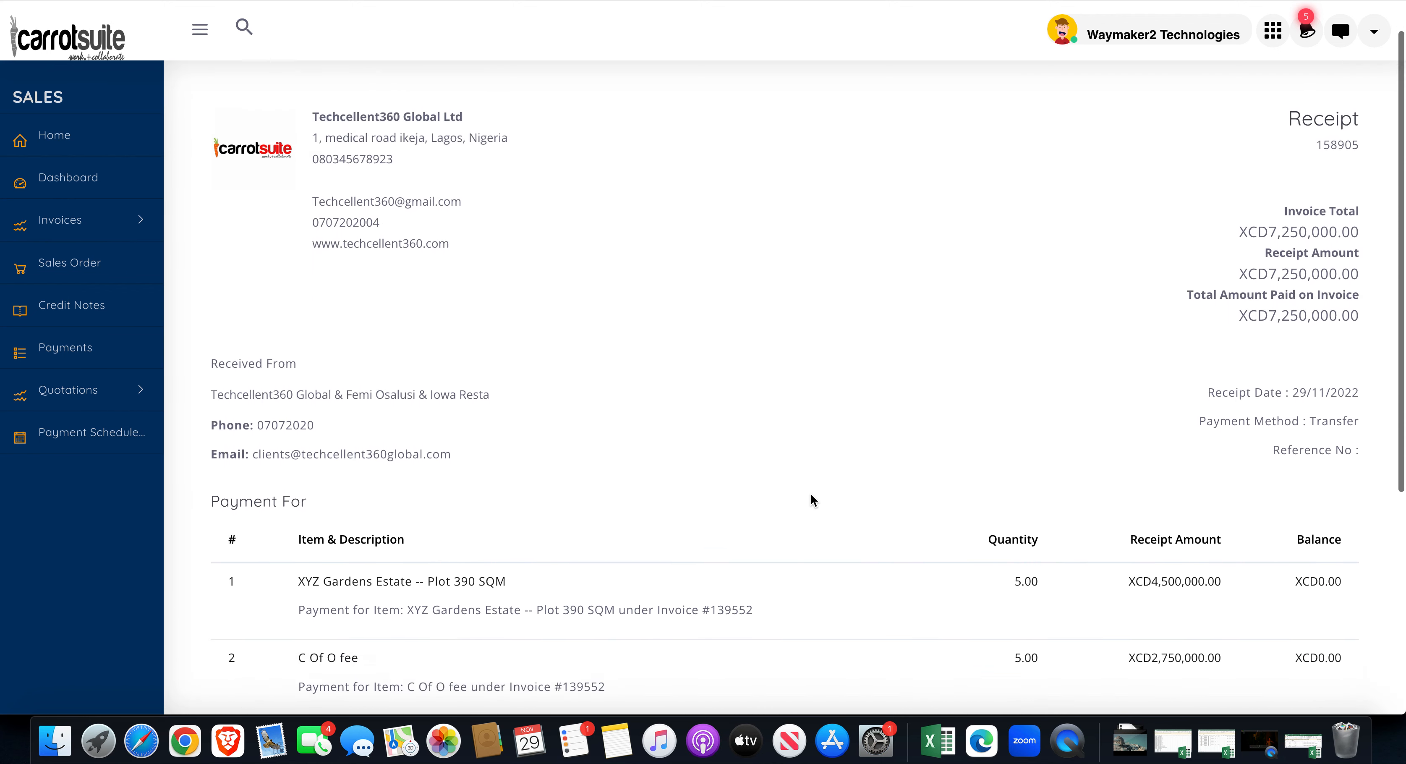
{"action": "scroll", "coordinate": [810, 495], "scroll_direction": "down", "scroll_amount": 7}
{"action": "scroll", "coordinate": [811, 495], "scroll_direction": "down", "scroll_amount": 2}
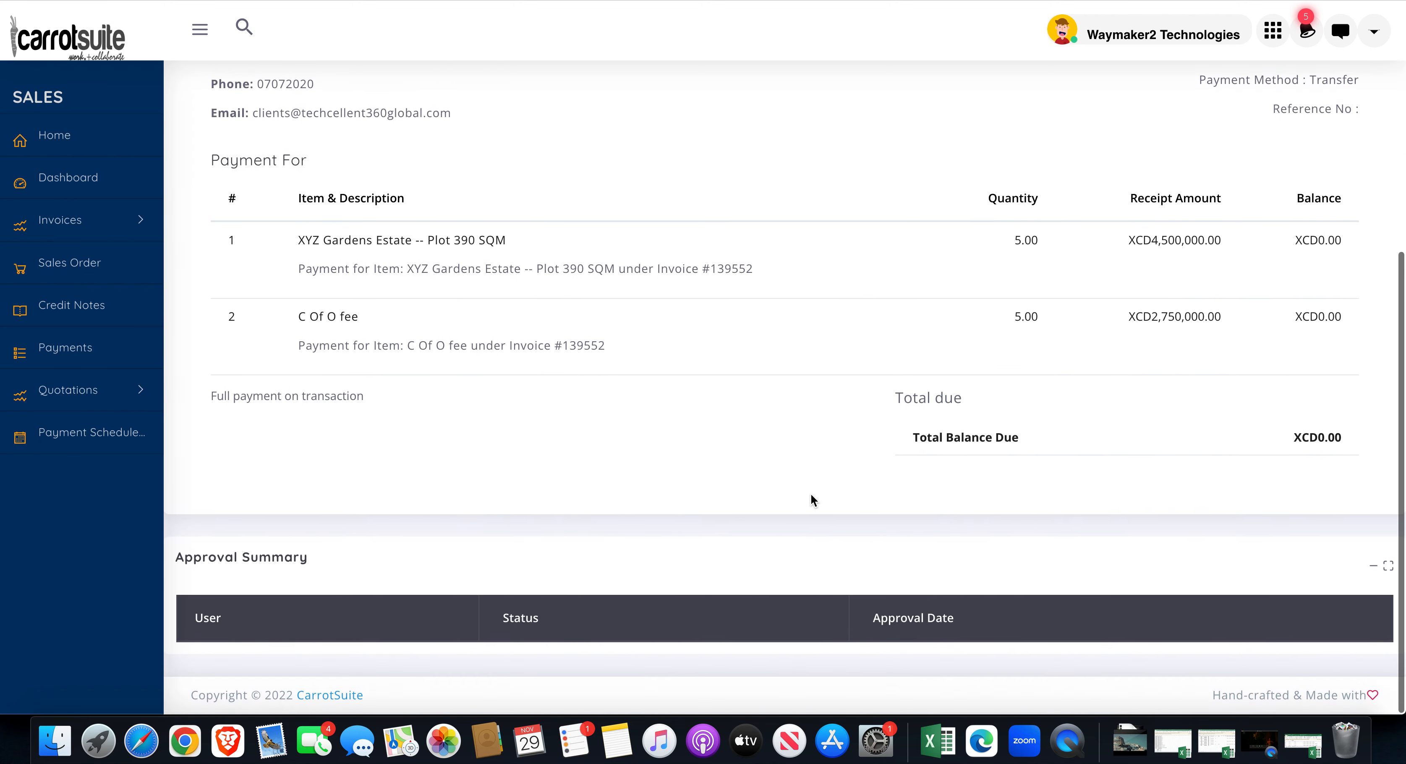
{"action": "scroll", "coordinate": [811, 495], "scroll_direction": "up", "scroll_amount": 5}
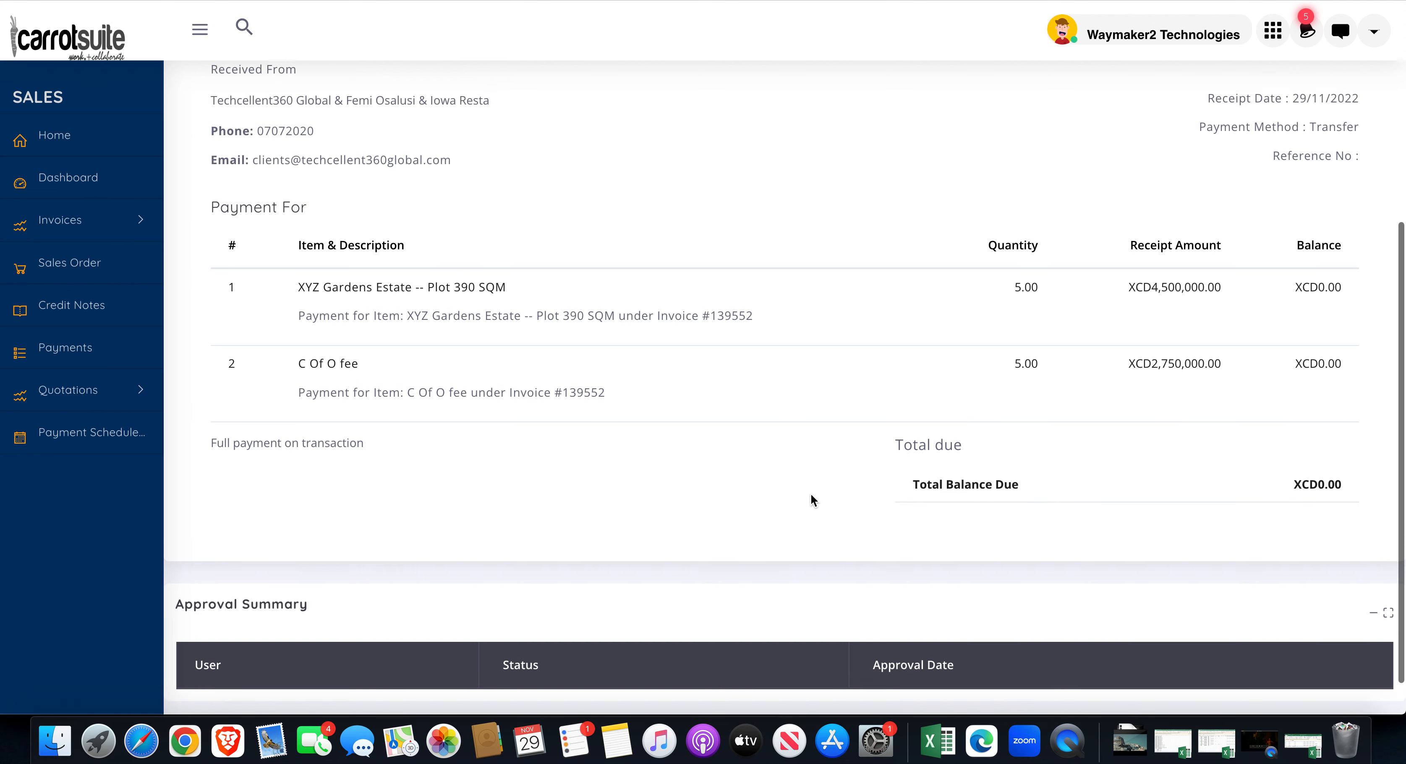
{"action": "scroll", "coordinate": [811, 495], "scroll_direction": "up", "scroll_amount": 1}
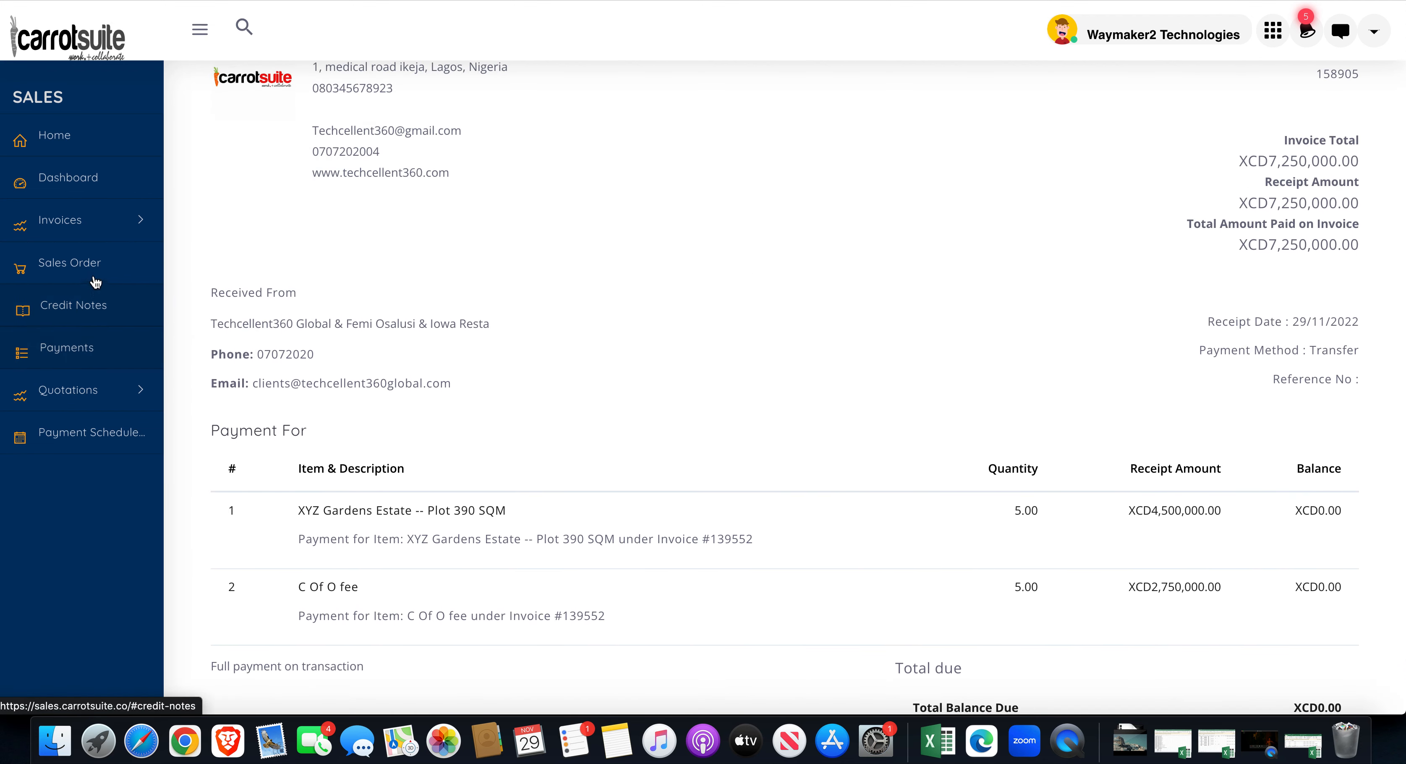
Step: Open the list of all invoices and look through its recent activity and entries
{"action": "left_click", "coordinate": [107, 223]}
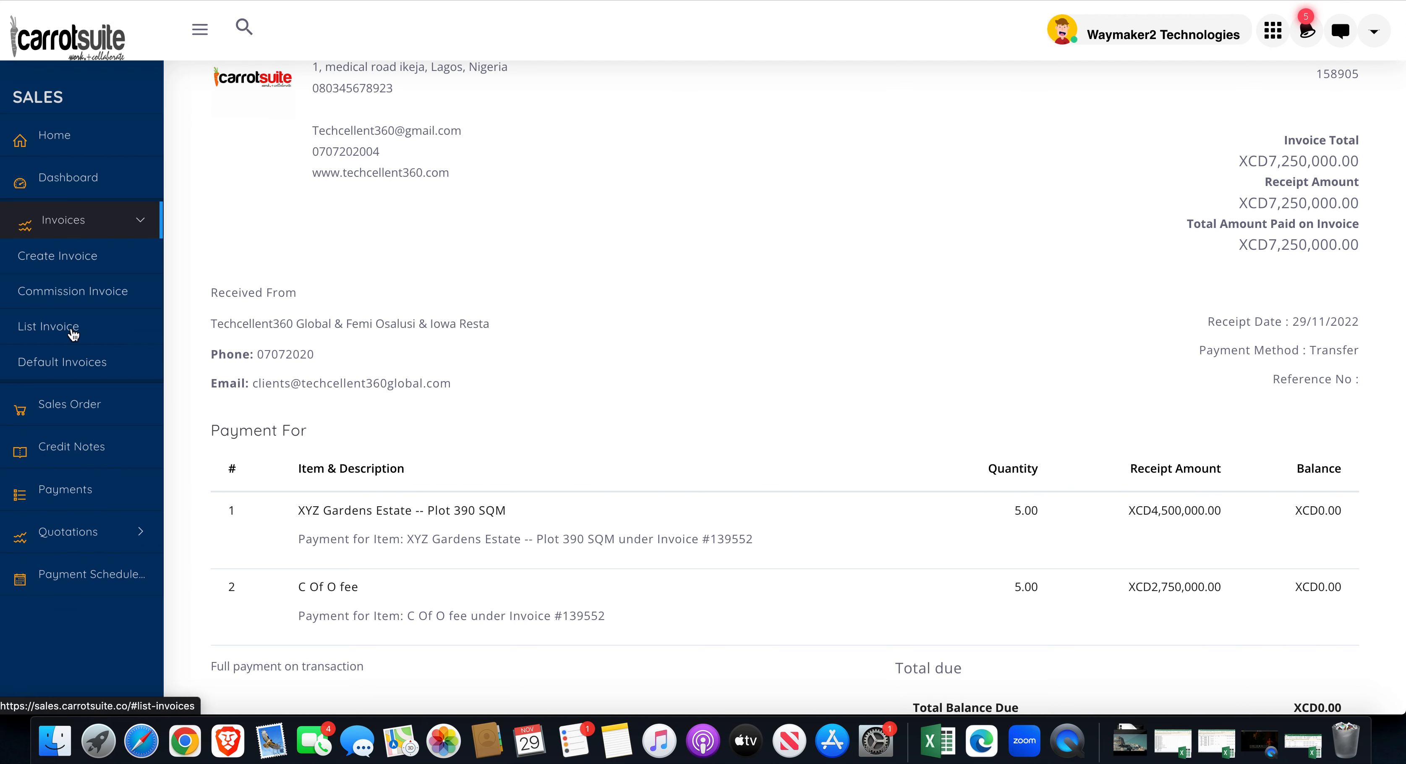
{"action": "left_click", "coordinate": [47, 327]}
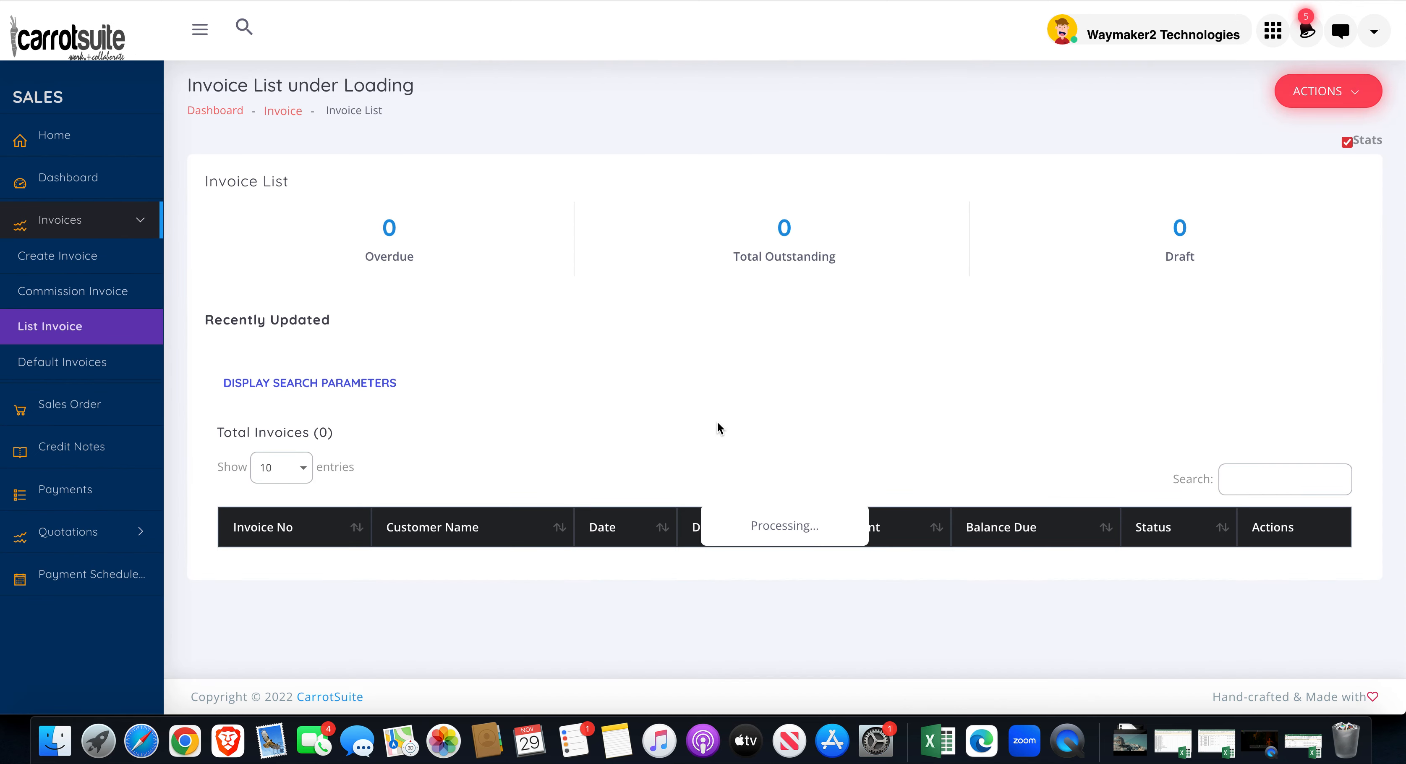
{"action": "scroll", "coordinate": [818, 453], "scroll_direction": "down", "scroll_amount": 5}
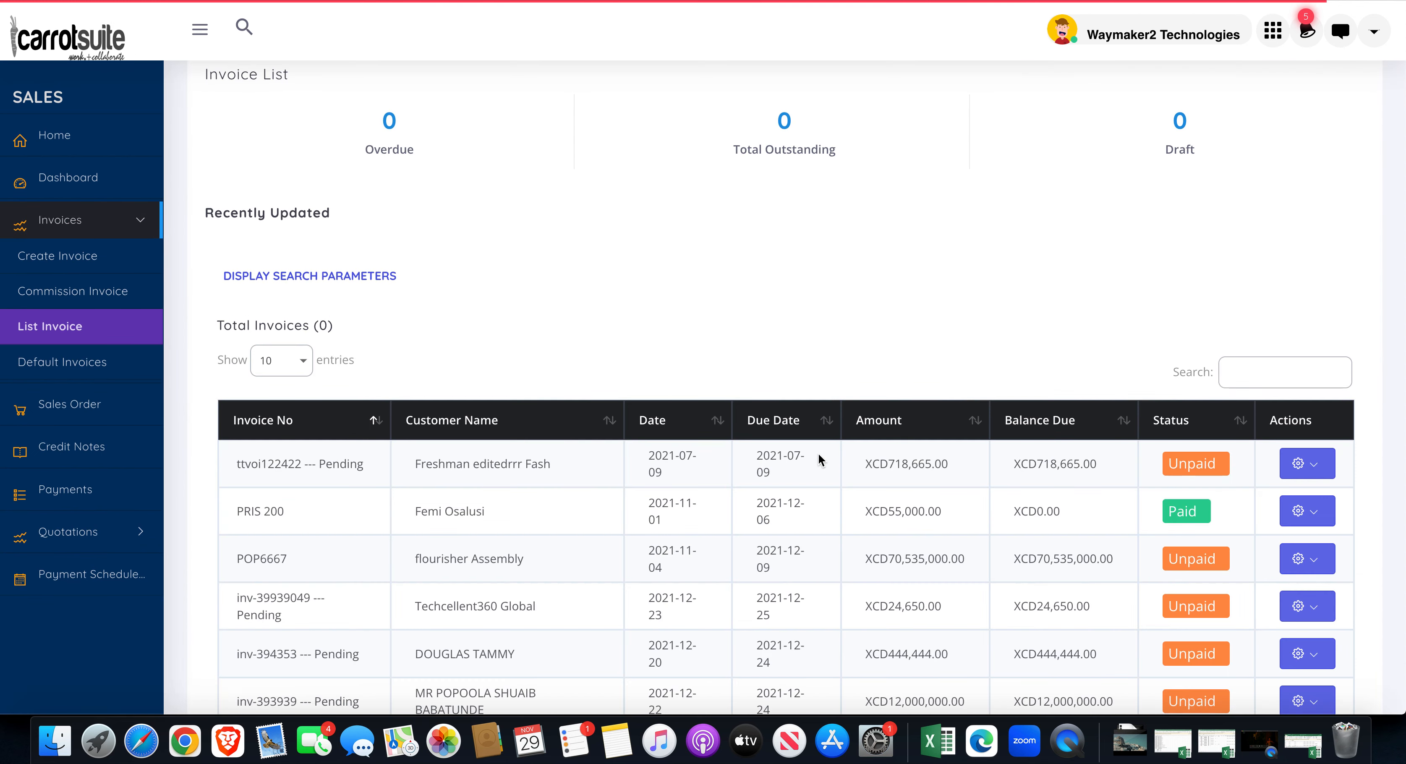
{"action": "scroll", "coordinate": [820, 461], "scroll_direction": "down", "scroll_amount": 8}
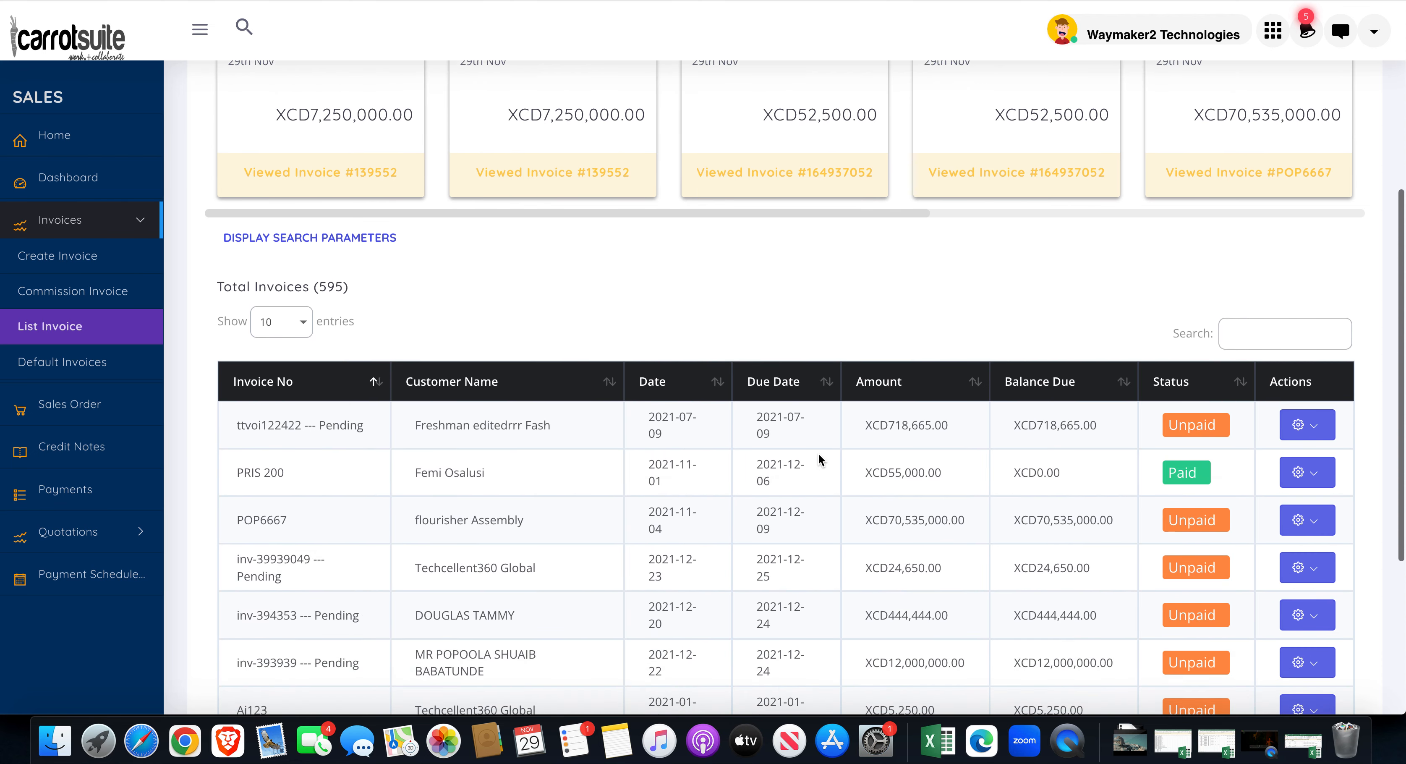
{"action": "scroll", "coordinate": [777, 369], "scroll_direction": "up", "scroll_amount": 3}
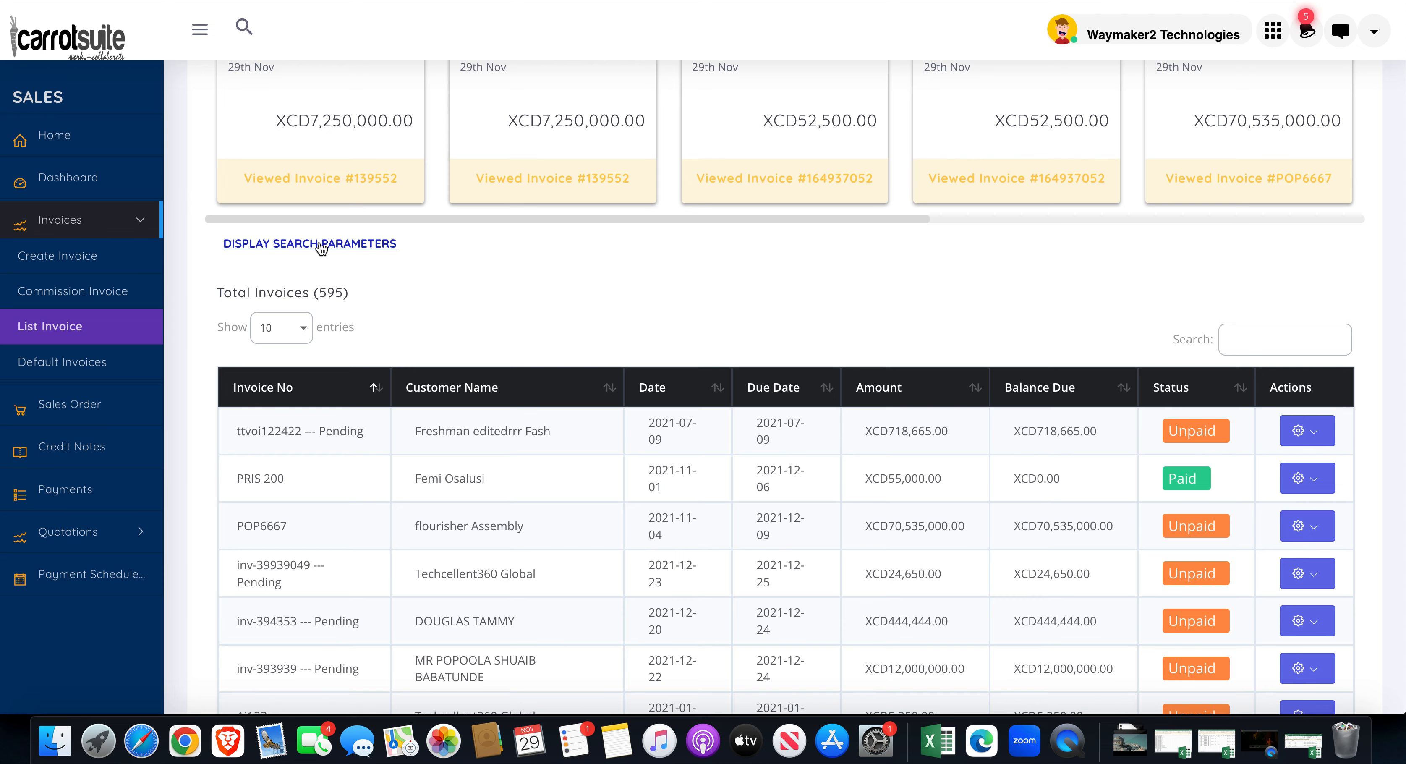
Step: Display the invoice list's search parameters and examine the available filters
{"action": "left_click", "coordinate": [320, 244]}
{"action": "scroll", "coordinate": [465, 335], "scroll_direction": "down", "scroll_amount": 5}
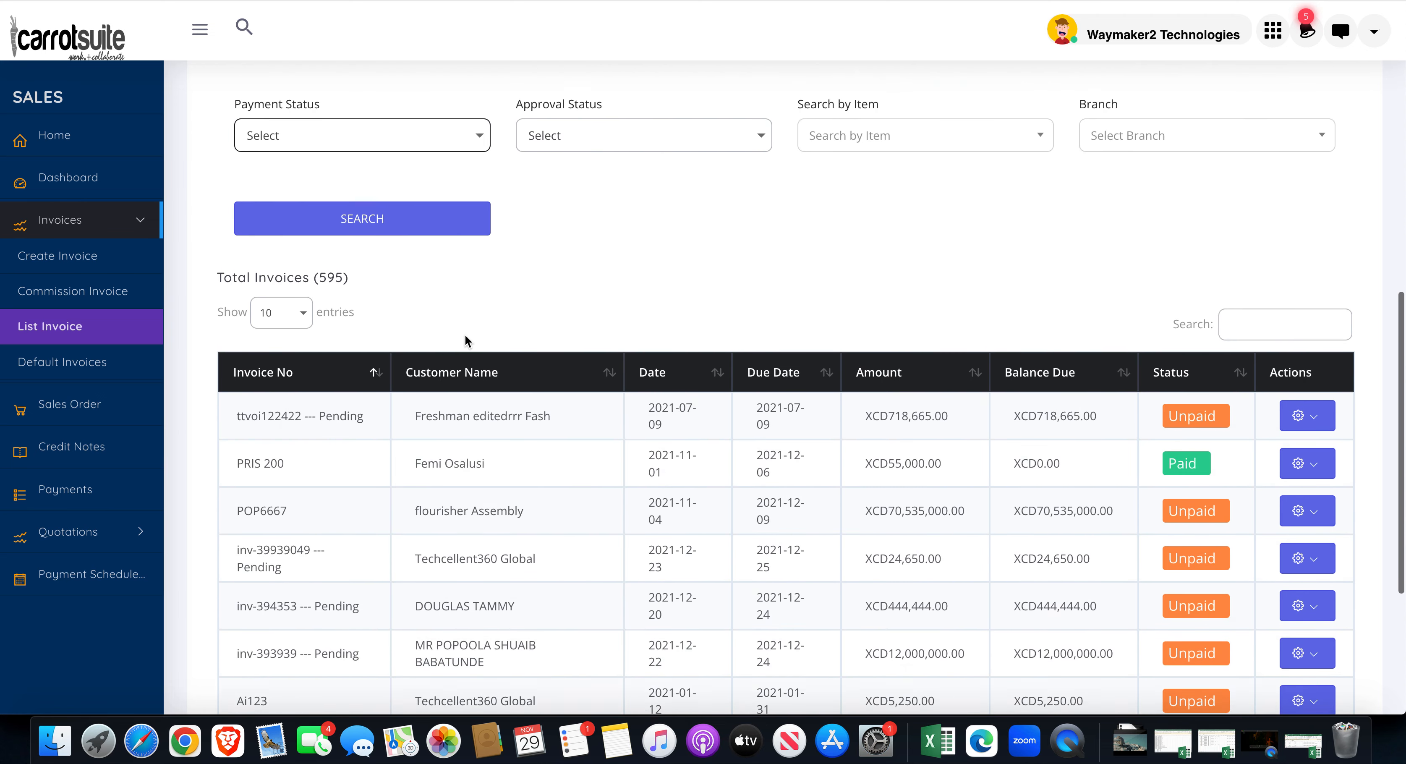
{"action": "scroll", "coordinate": [465, 335], "scroll_direction": "down", "scroll_amount": 2}
{"action": "scroll", "coordinate": [465, 335], "scroll_direction": "up", "scroll_amount": 2}
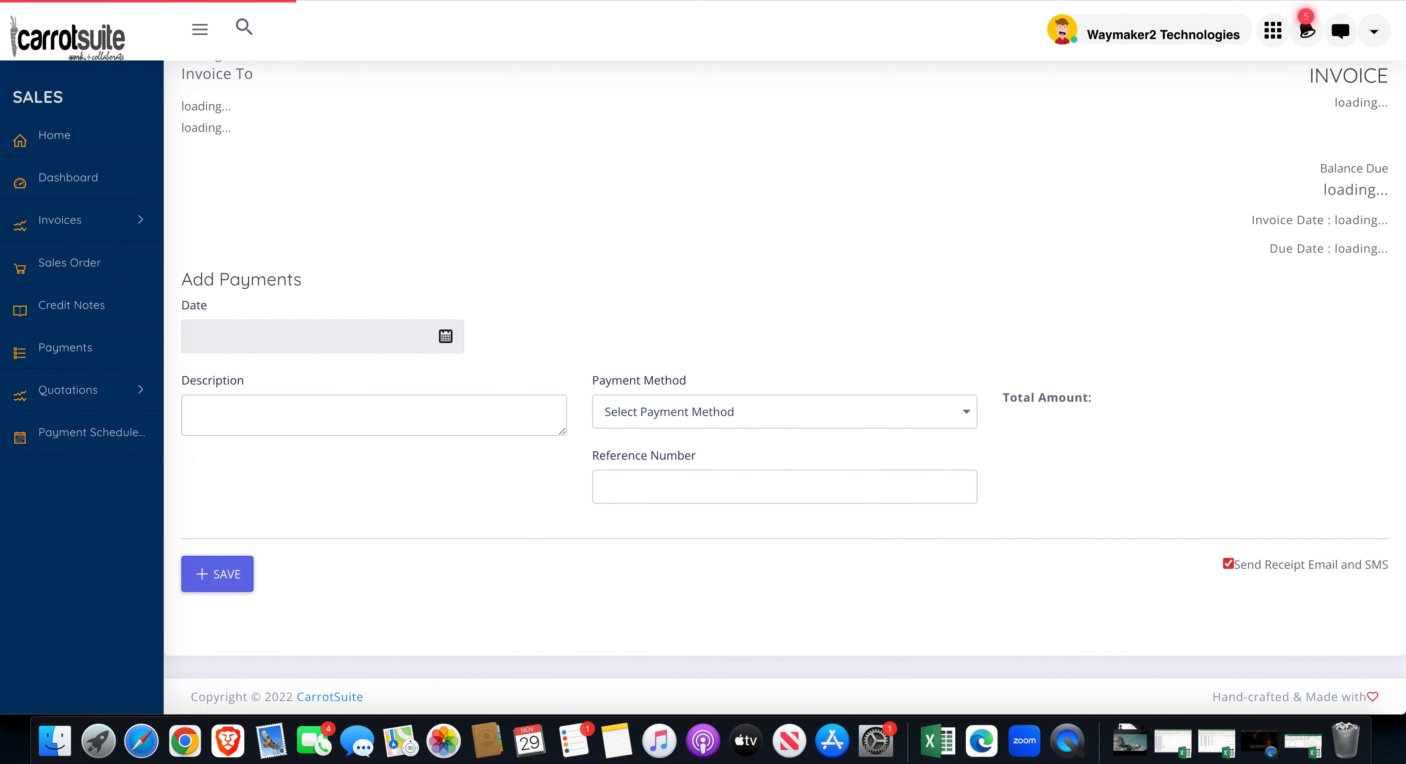
Step: Return to the page of the invoice that was just paid and check its balance and items
{"action": "key", "text": "super+["}
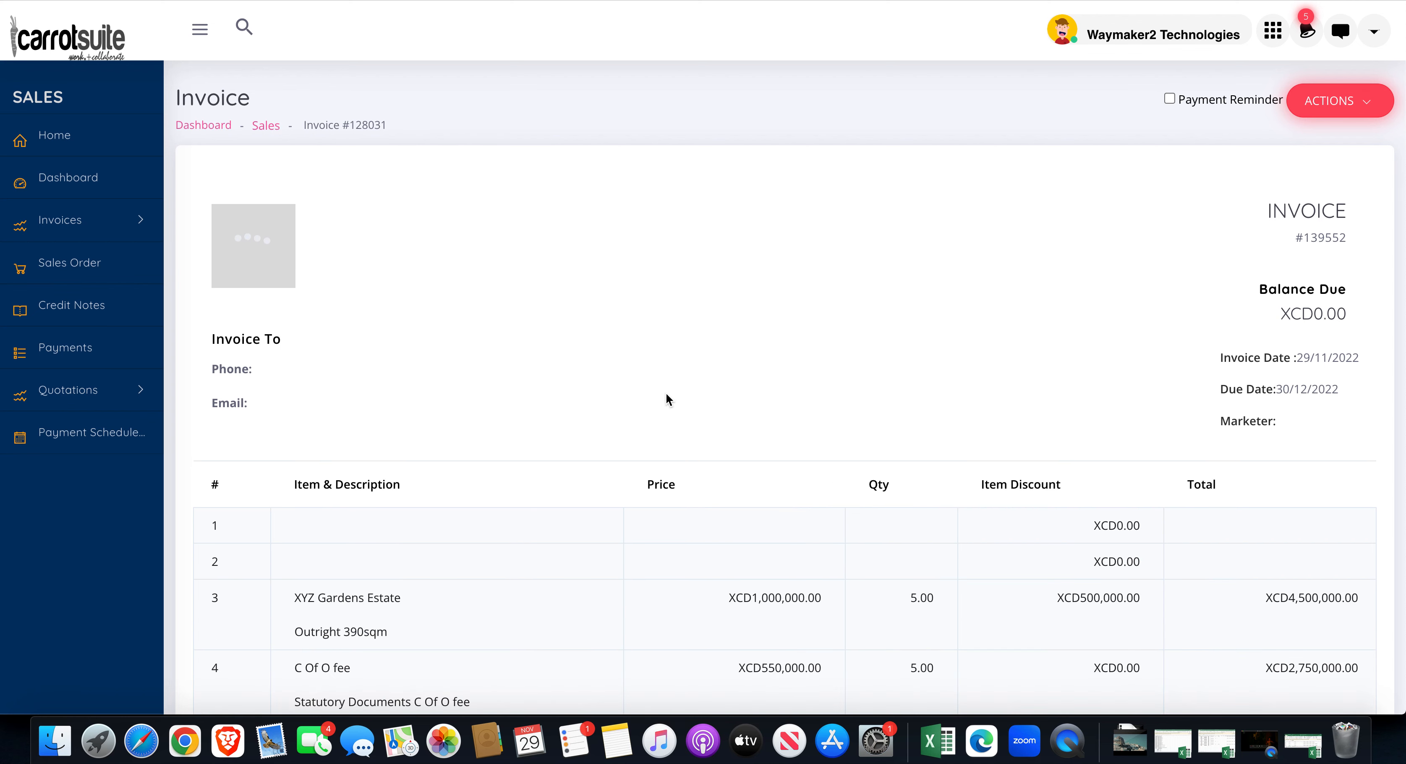
{"action": "scroll", "coordinate": [666, 395], "scroll_direction": "down", "scroll_amount": 2}
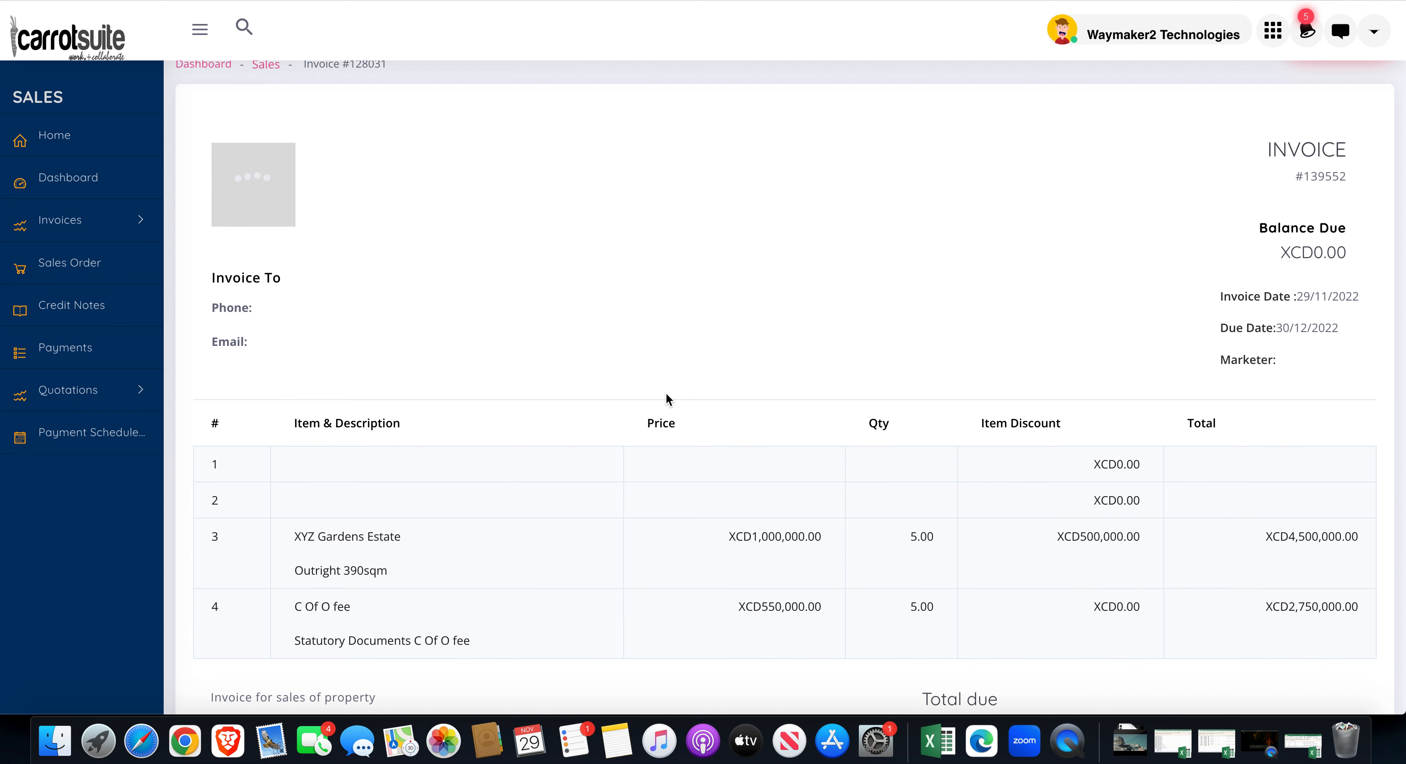
{"action": "scroll", "coordinate": [666, 395], "scroll_direction": "up", "scroll_amount": 2}
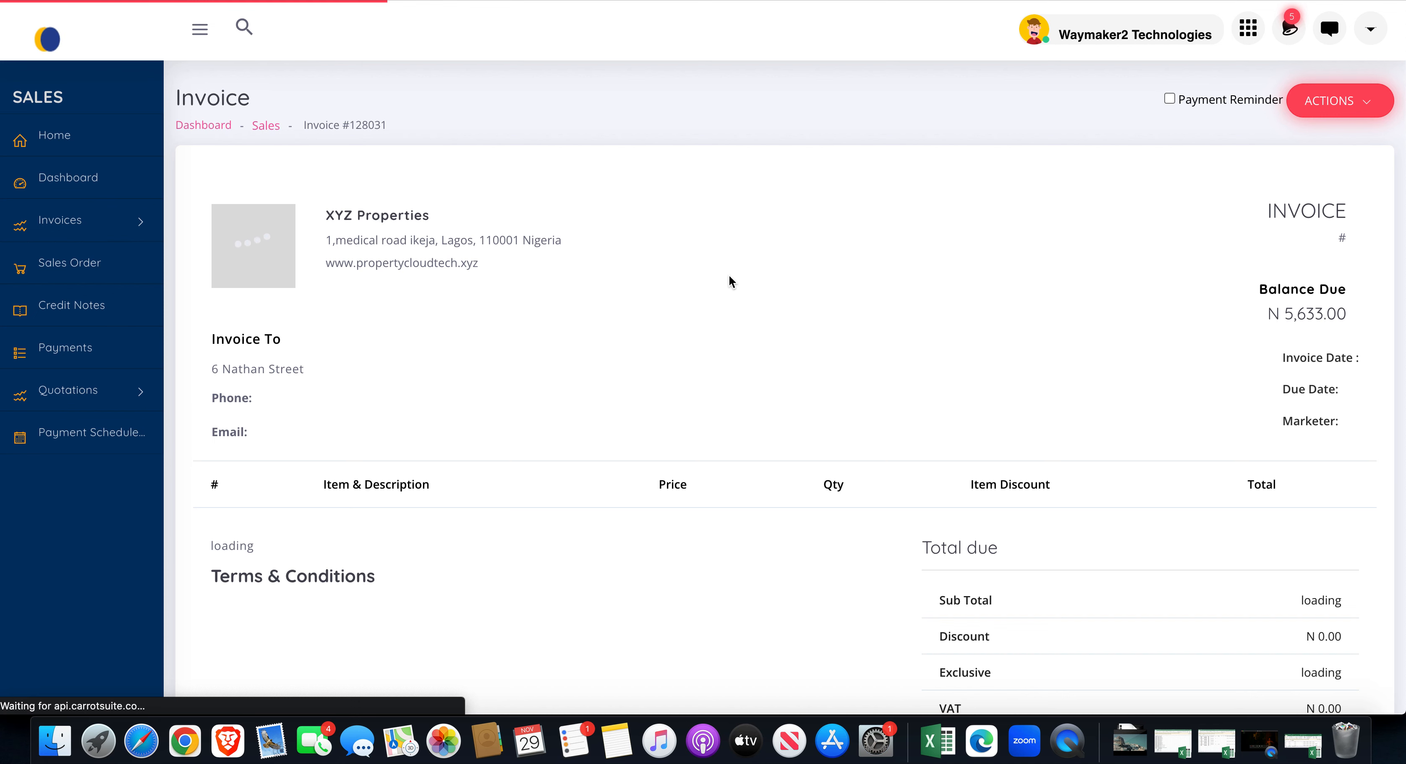
Step: Examine the paid invoice's balance due, totals, receipts, approval summary, payment term and supporting documents sections
{"action": "scroll", "coordinate": [728, 281], "scroll_direction": "down", "scroll_amount": 2}
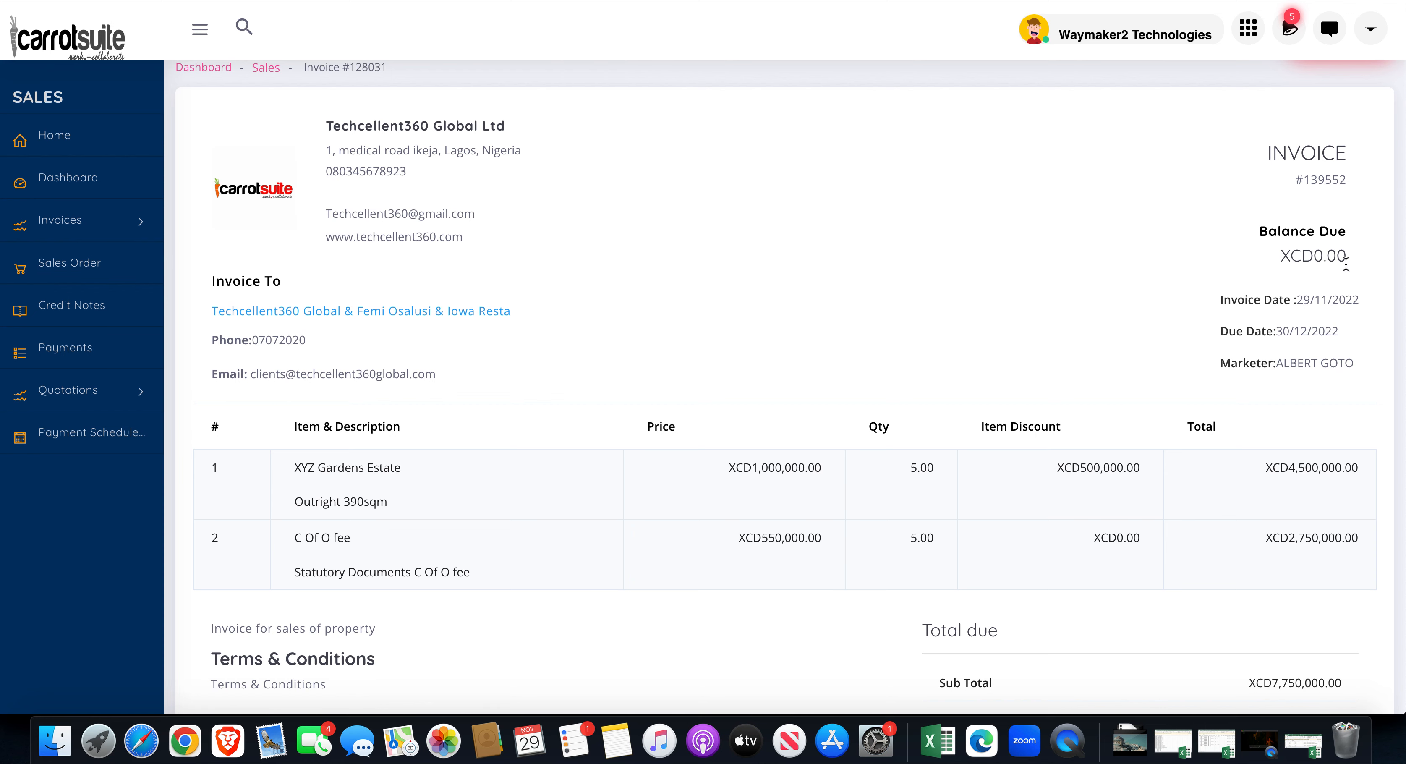
{"action": "scroll", "coordinate": [1016, 330], "scroll_direction": "down", "scroll_amount": 5}
{"action": "scroll", "coordinate": [1014, 331], "scroll_direction": "down", "scroll_amount": 6}
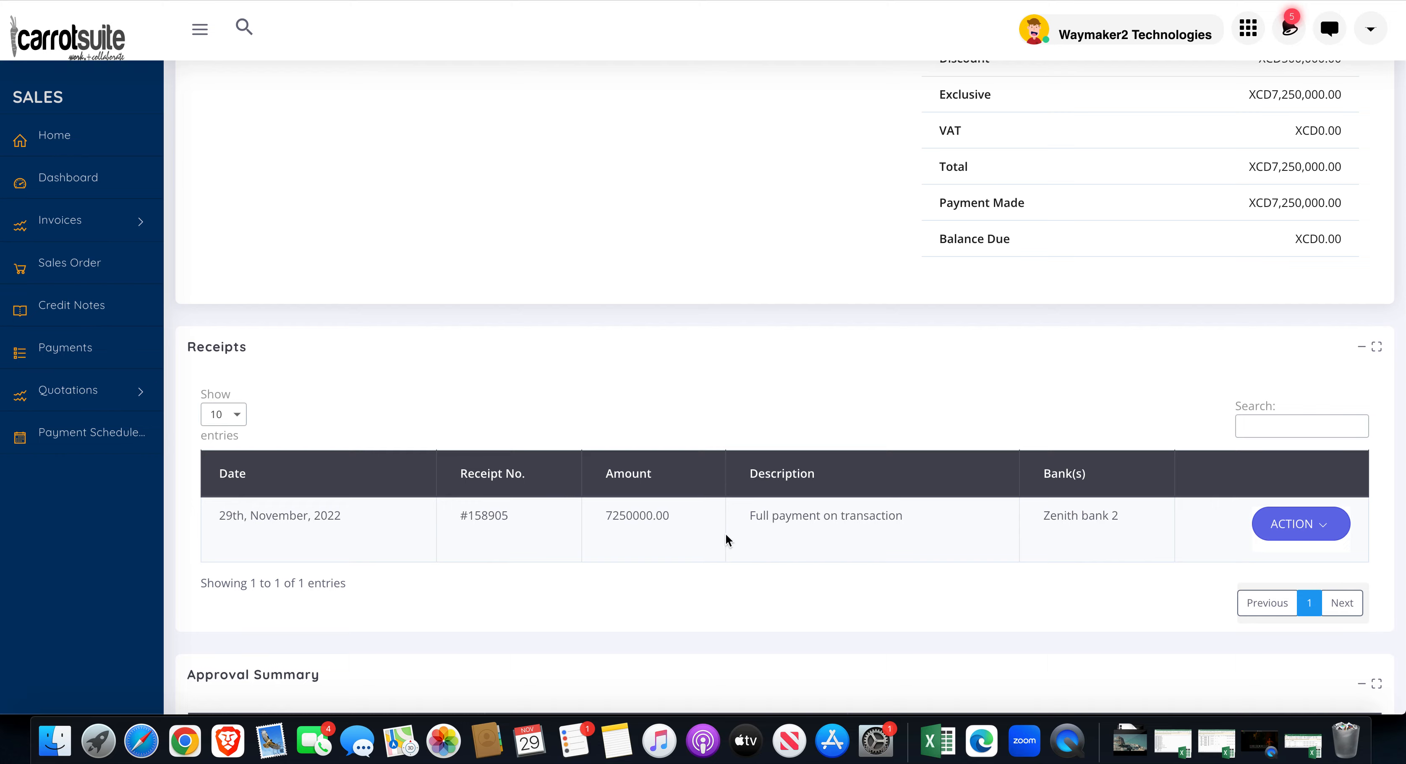
{"action": "scroll", "coordinate": [803, 515], "scroll_direction": "down", "scroll_amount": 7}
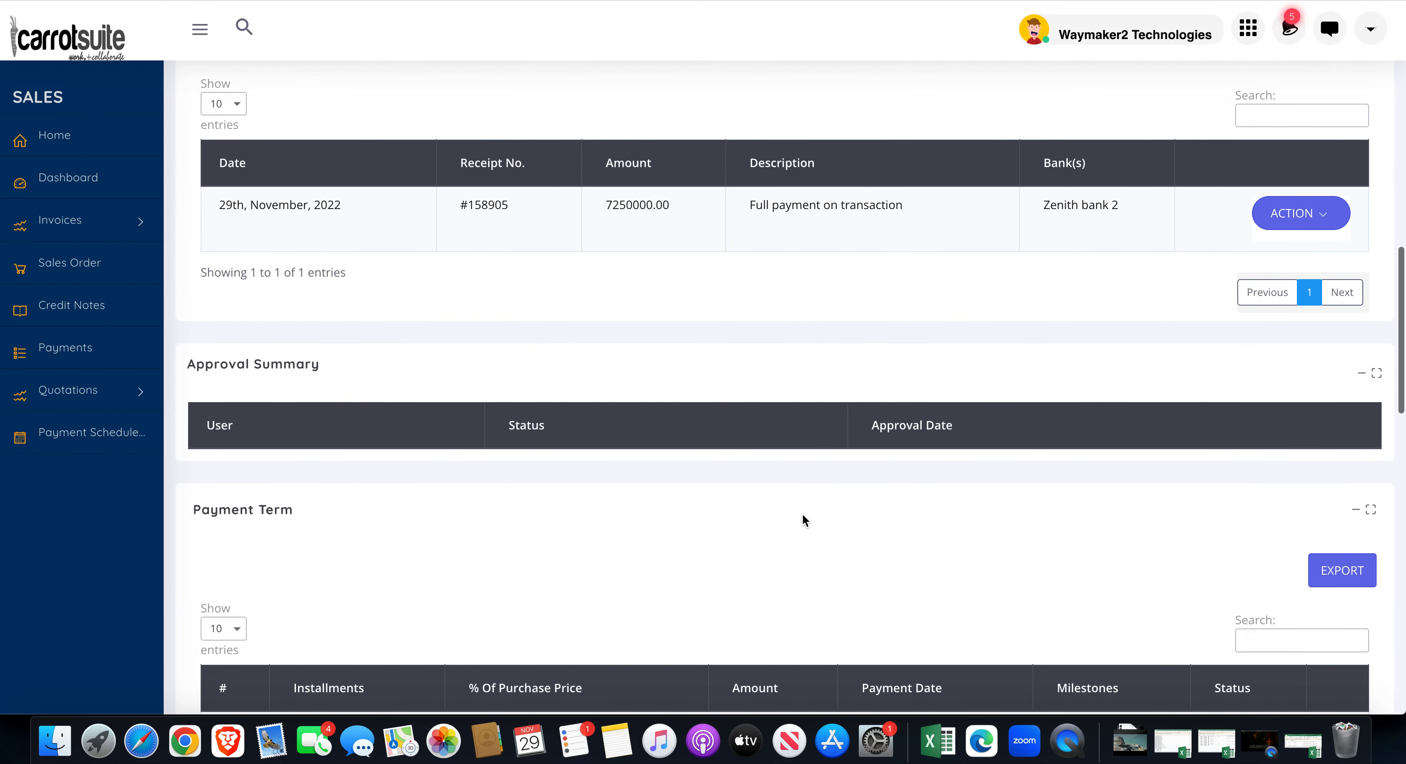
{"action": "scroll", "coordinate": [802, 519], "scroll_direction": "up", "scroll_amount": 15}
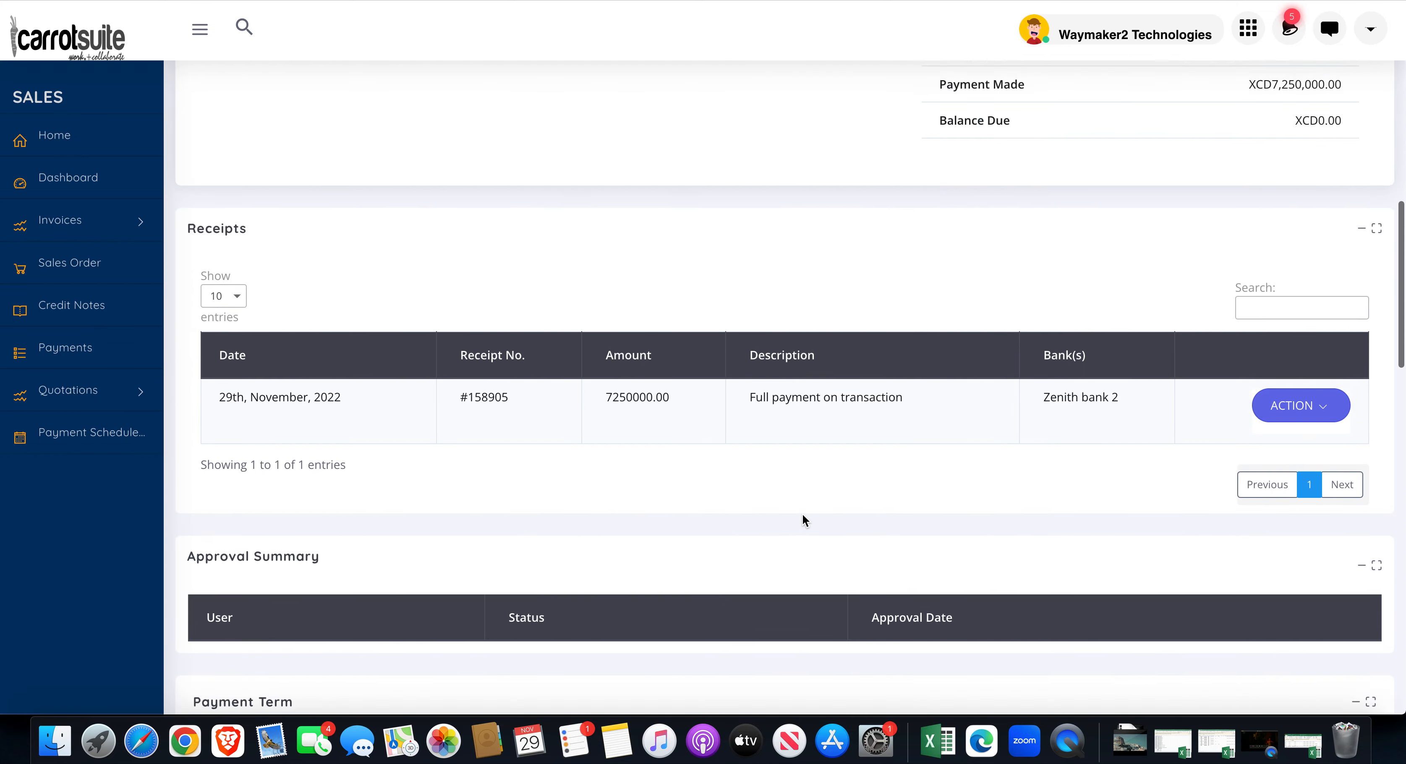
{"action": "scroll", "coordinate": [802, 518], "scroll_direction": "up", "scroll_amount": 6}
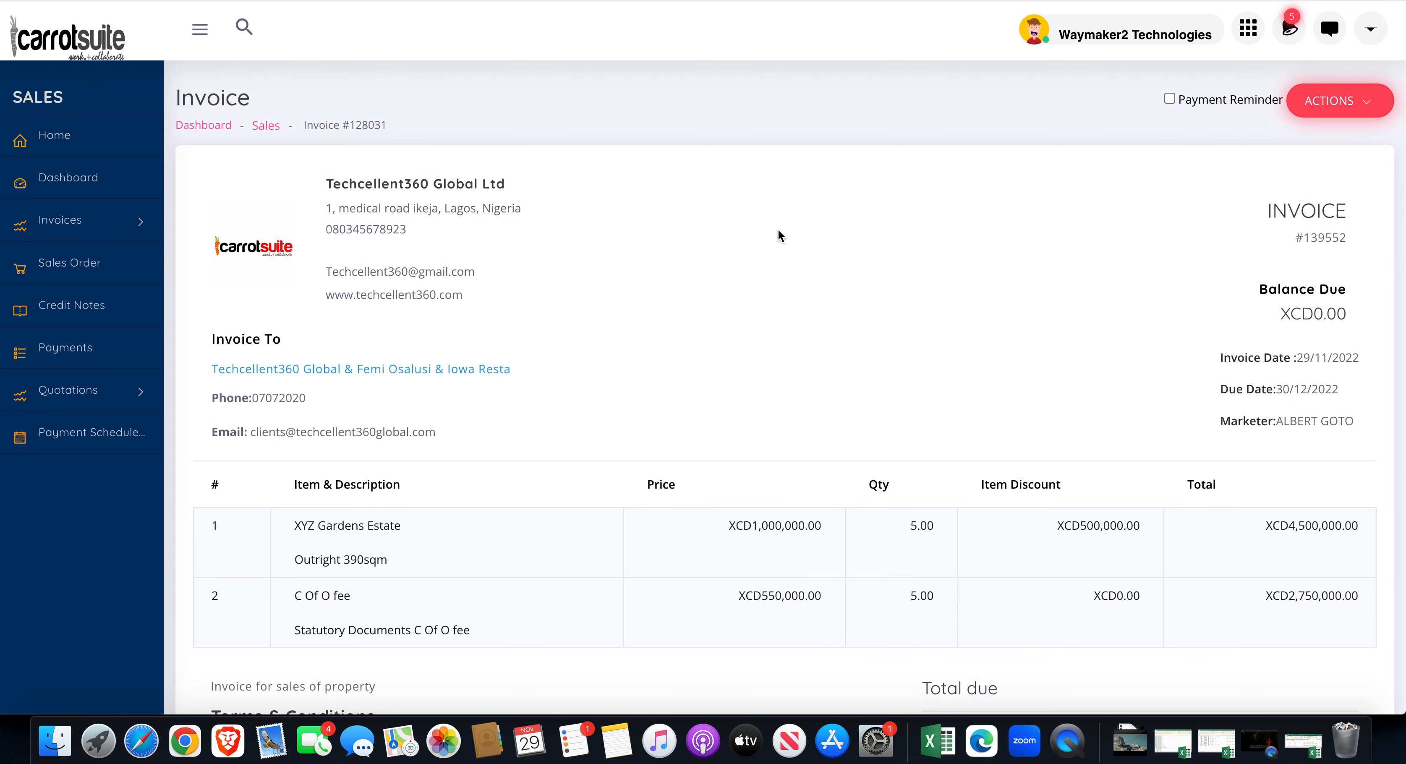
{"action": "scroll", "coordinate": [779, 231], "scroll_direction": "down", "scroll_amount": 9}
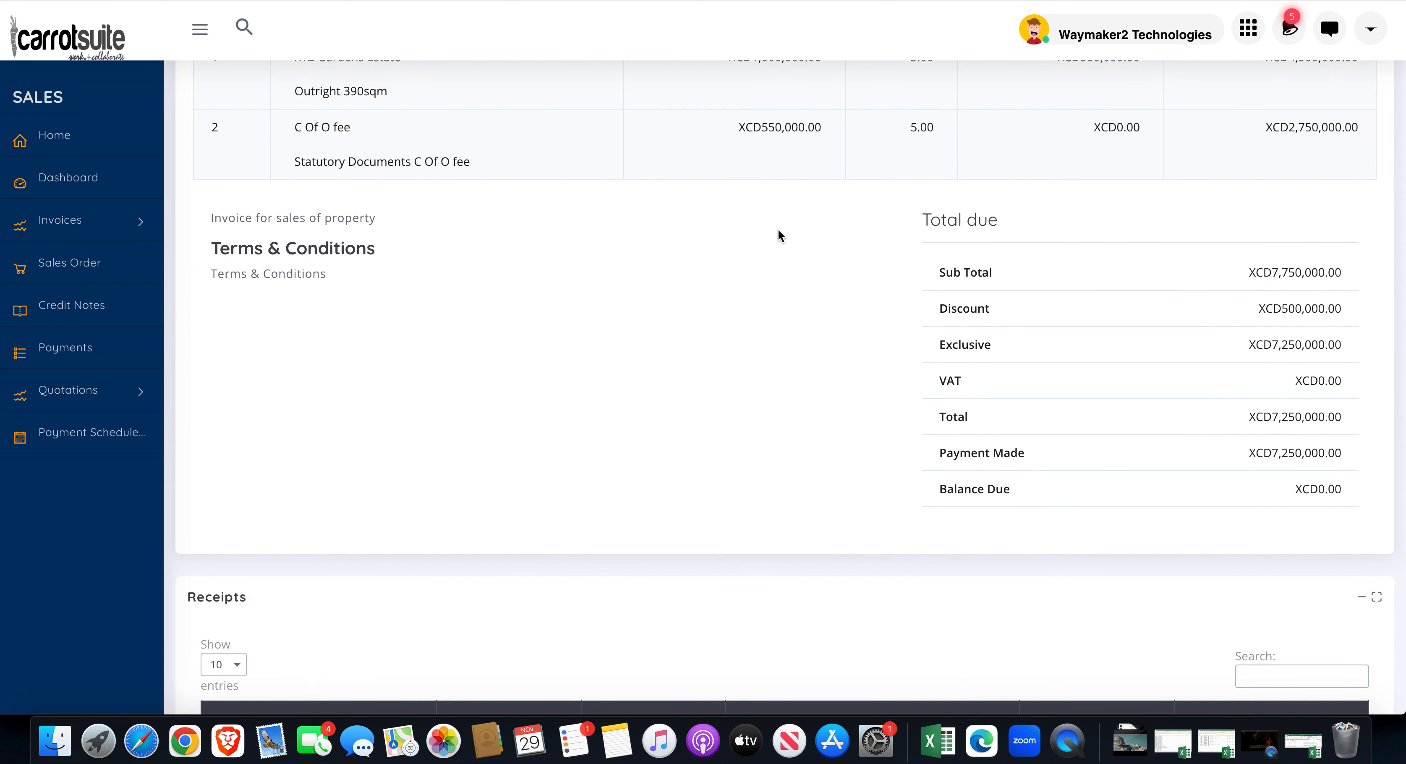
{"action": "scroll", "coordinate": [778, 230], "scroll_direction": "down", "scroll_amount": 11}
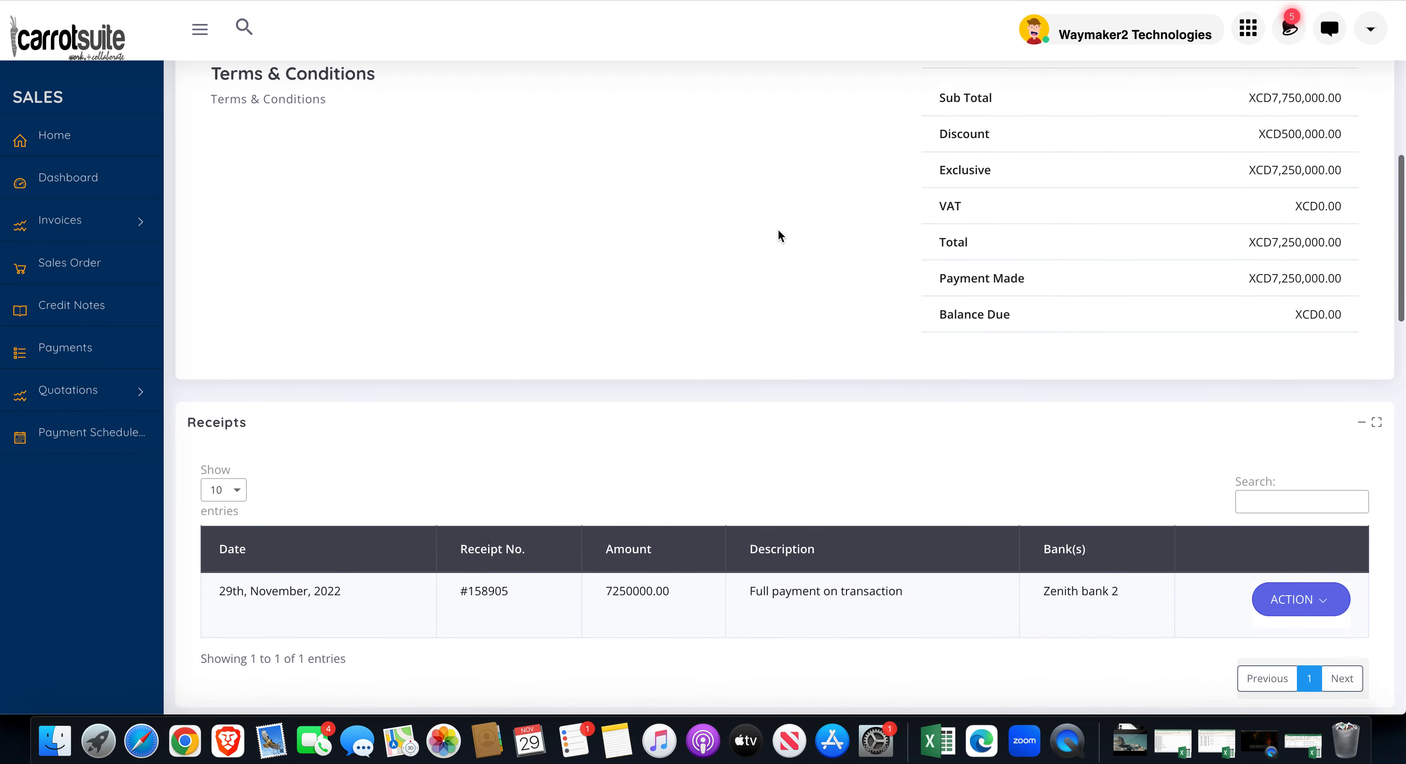
{"action": "scroll", "coordinate": [778, 231], "scroll_direction": "down", "scroll_amount": 12}
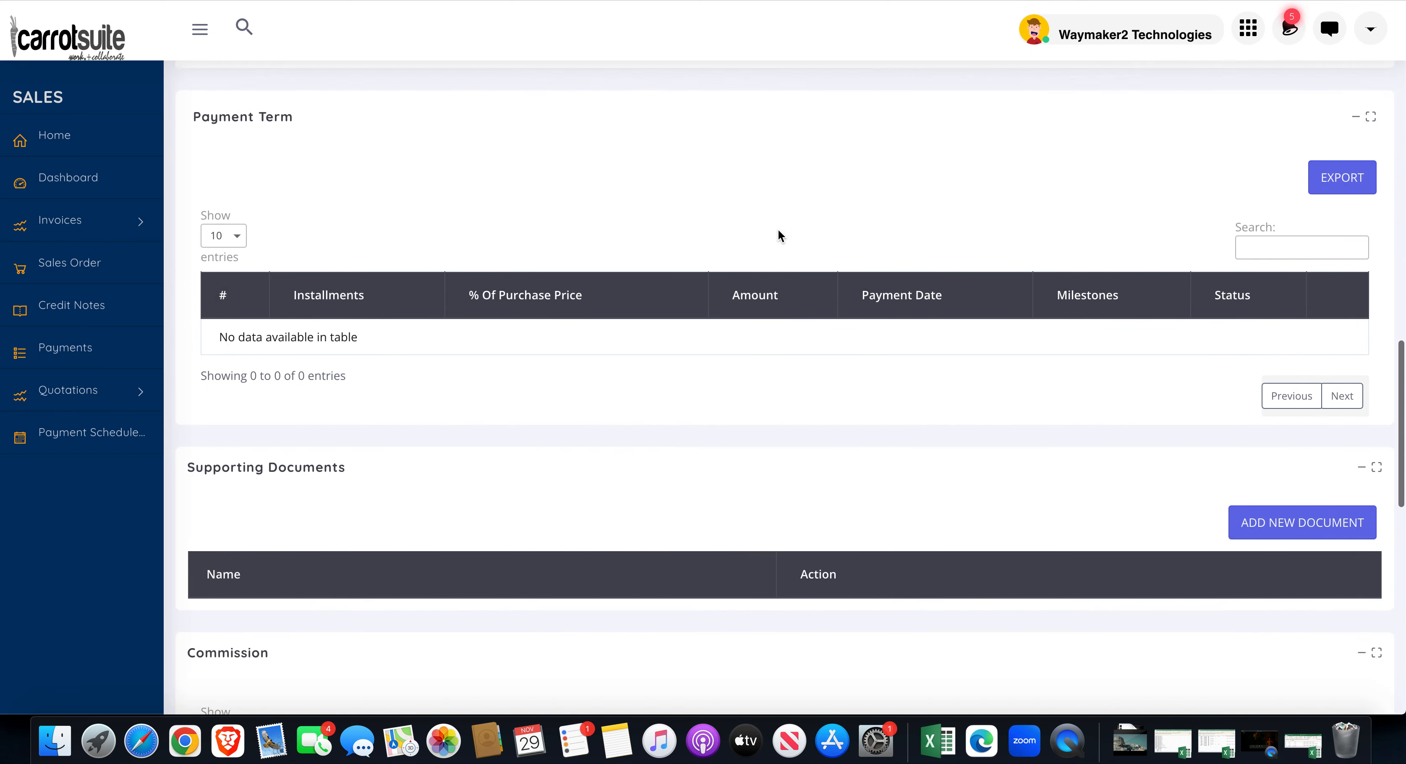
Step: Examine the Commission section of the paid invoice, including each marketer's role, percentage, commission amount and status
{"action": "scroll", "coordinate": [778, 229], "scroll_direction": "down", "scroll_amount": 2}
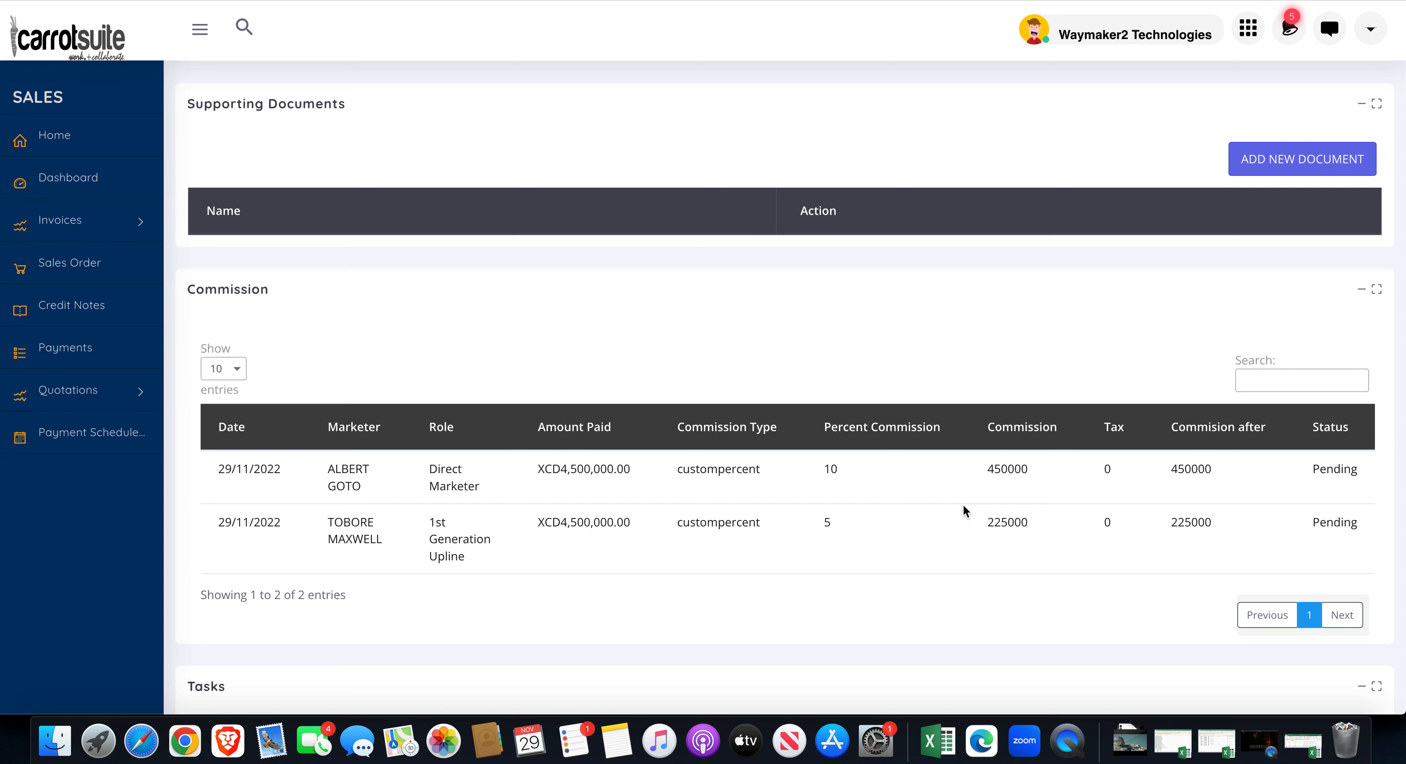
{"action": "scroll", "coordinate": [964, 508], "scroll_direction": "down", "scroll_amount": 3}
{"action": "scroll", "coordinate": [963, 511], "scroll_direction": "up", "scroll_amount": 15}
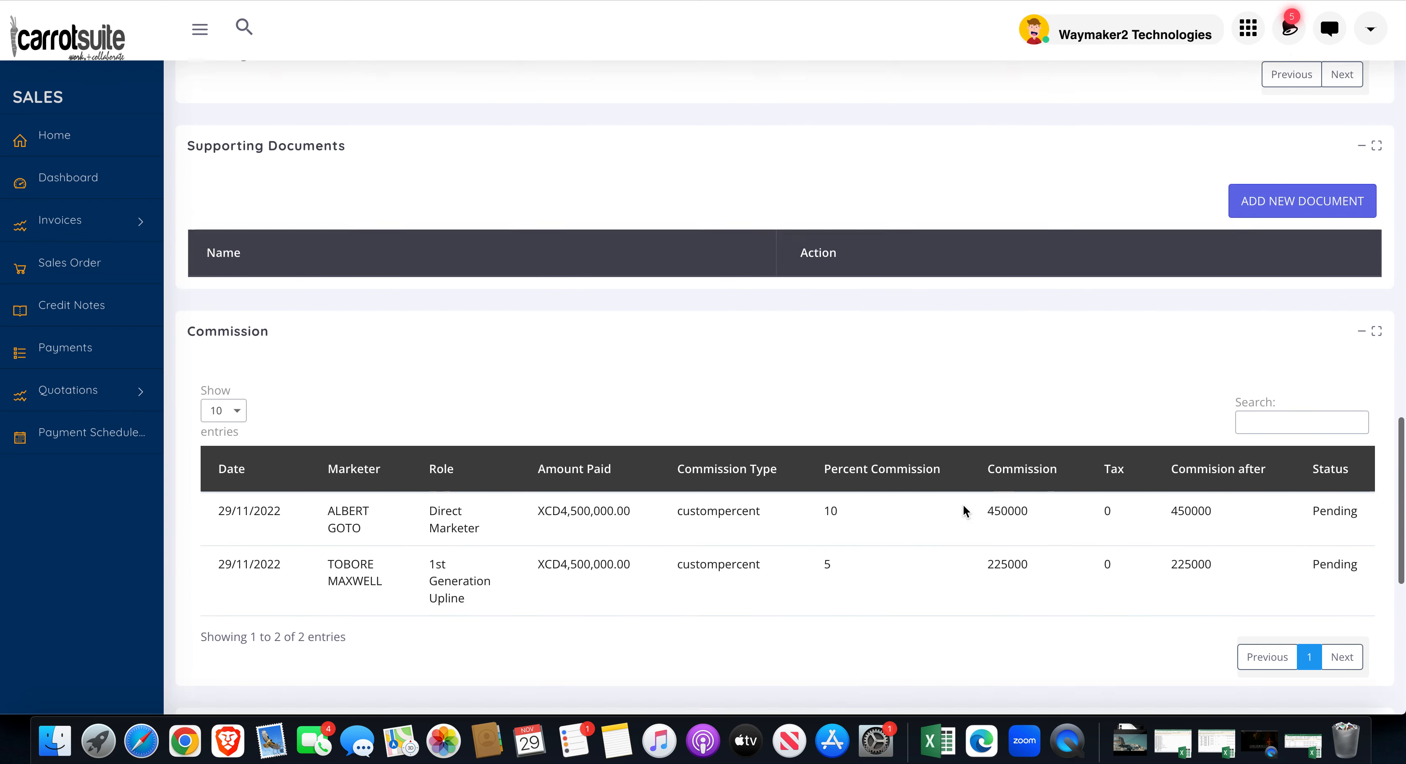
{"action": "scroll", "coordinate": [963, 510], "scroll_direction": "up", "scroll_amount": 10}
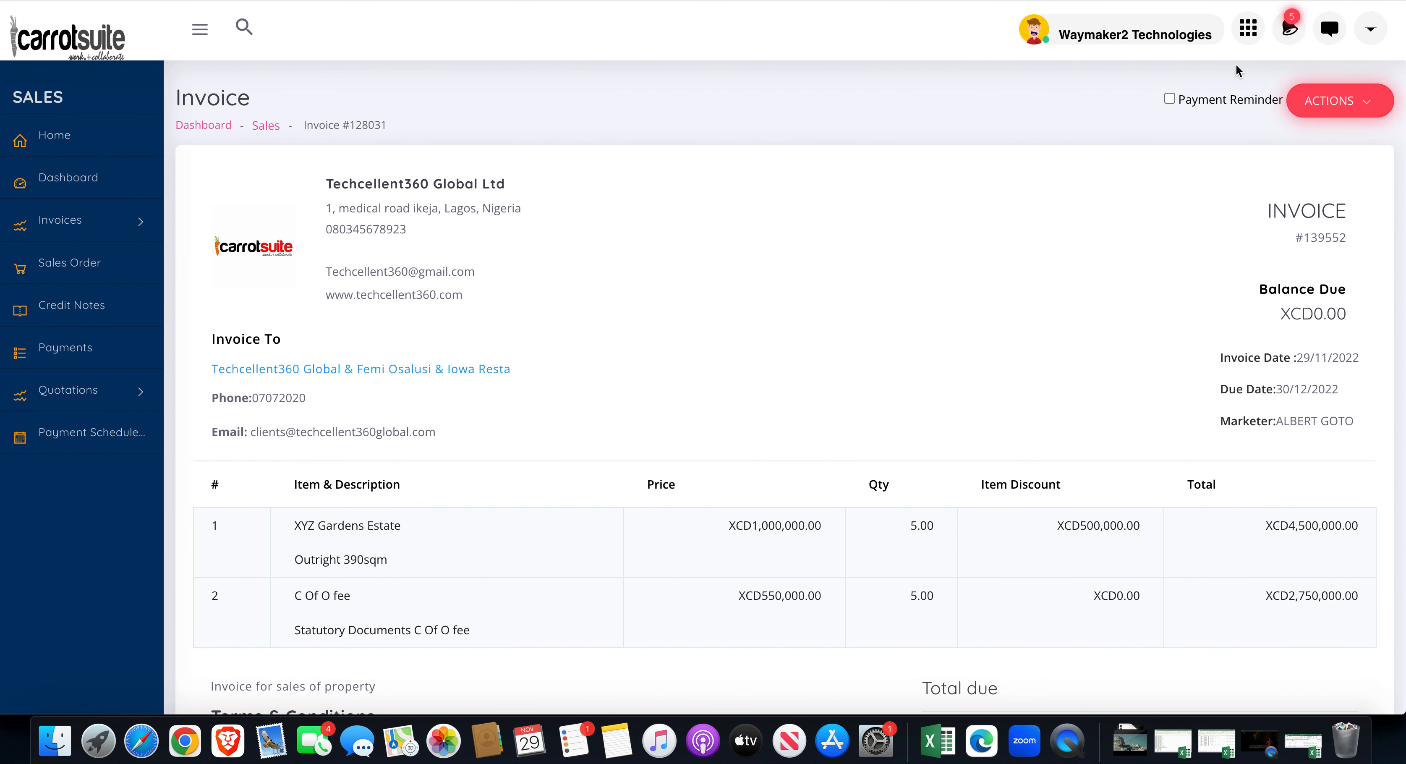
Step: Switch to the Marketing module and open its Commission page
{"action": "left_click", "coordinate": [1248, 43]}
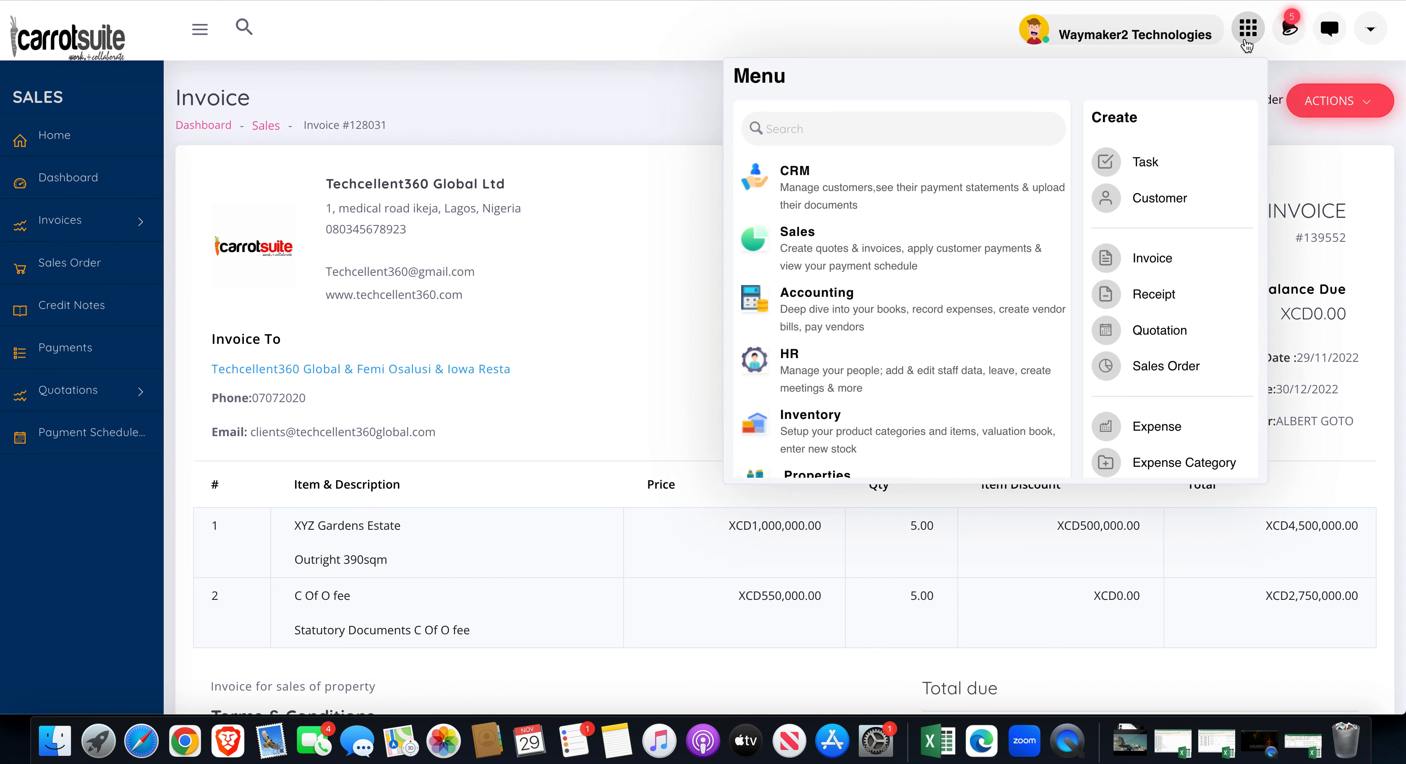
{"action": "scroll", "coordinate": [863, 339], "scroll_direction": "down", "scroll_amount": 4}
{"action": "left_click", "coordinate": [816, 367]}
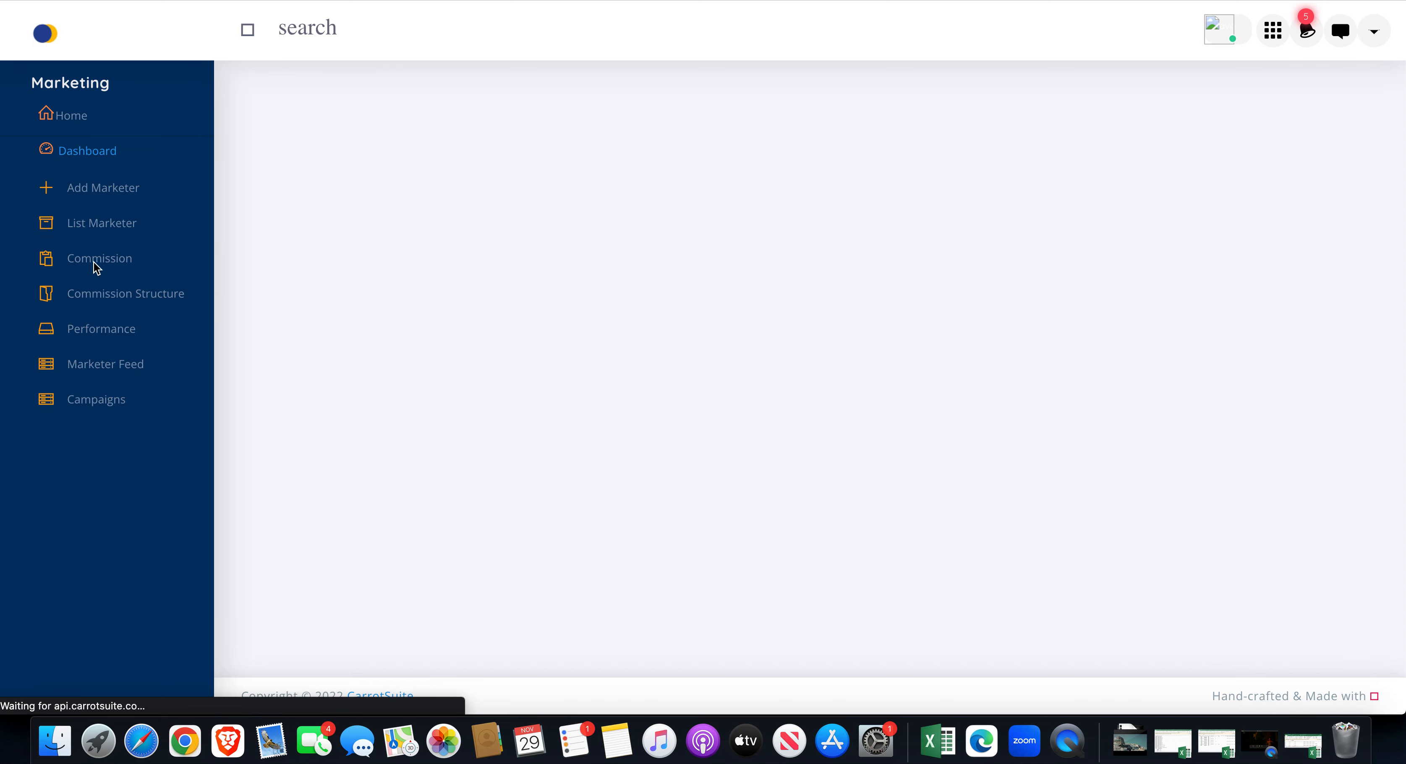
{"action": "left_click", "coordinate": [89, 267]}
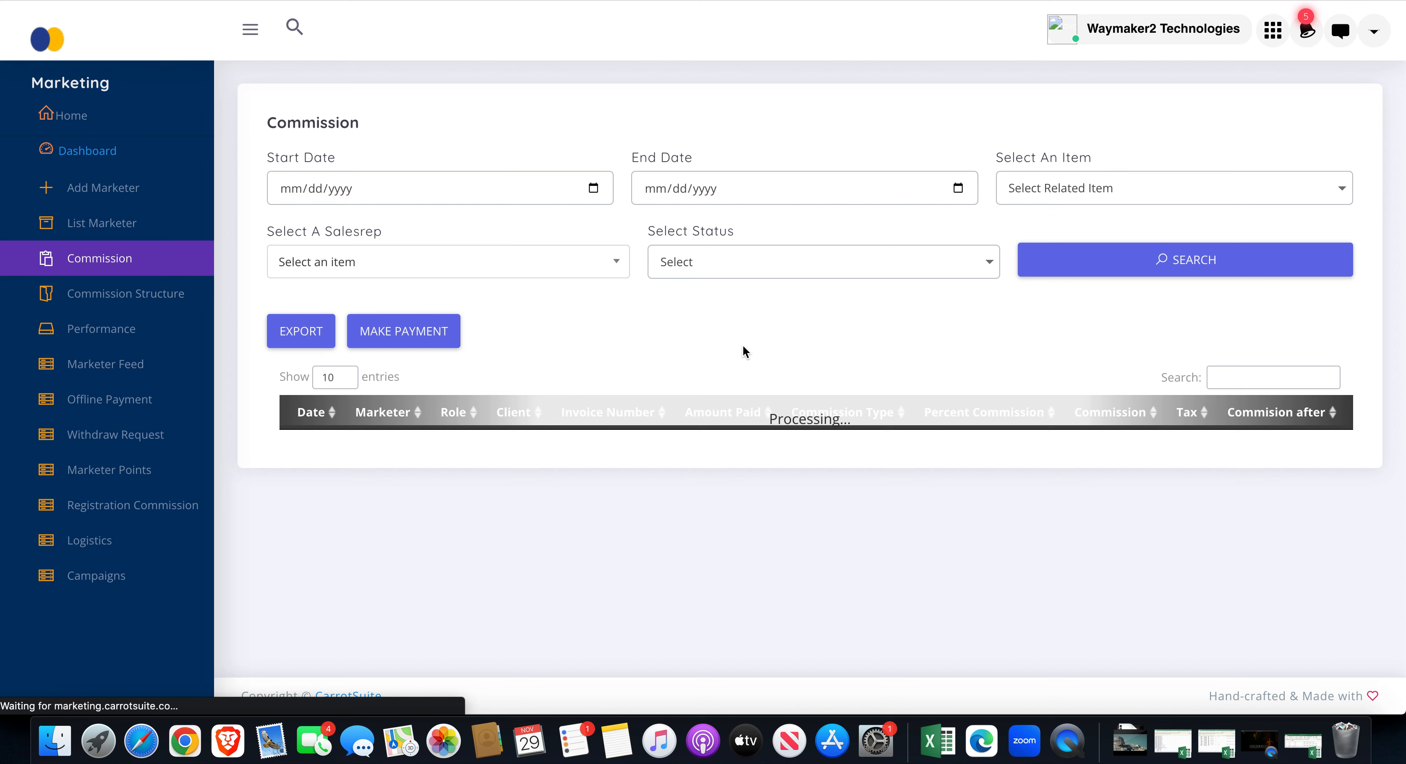
Step: Examine the commission list's entries for the new invoice, checking marketer, role, client, amount paid, percentage, commission and status columns
{"action": "scroll", "coordinate": [746, 351], "scroll_direction": "down", "scroll_amount": 2}
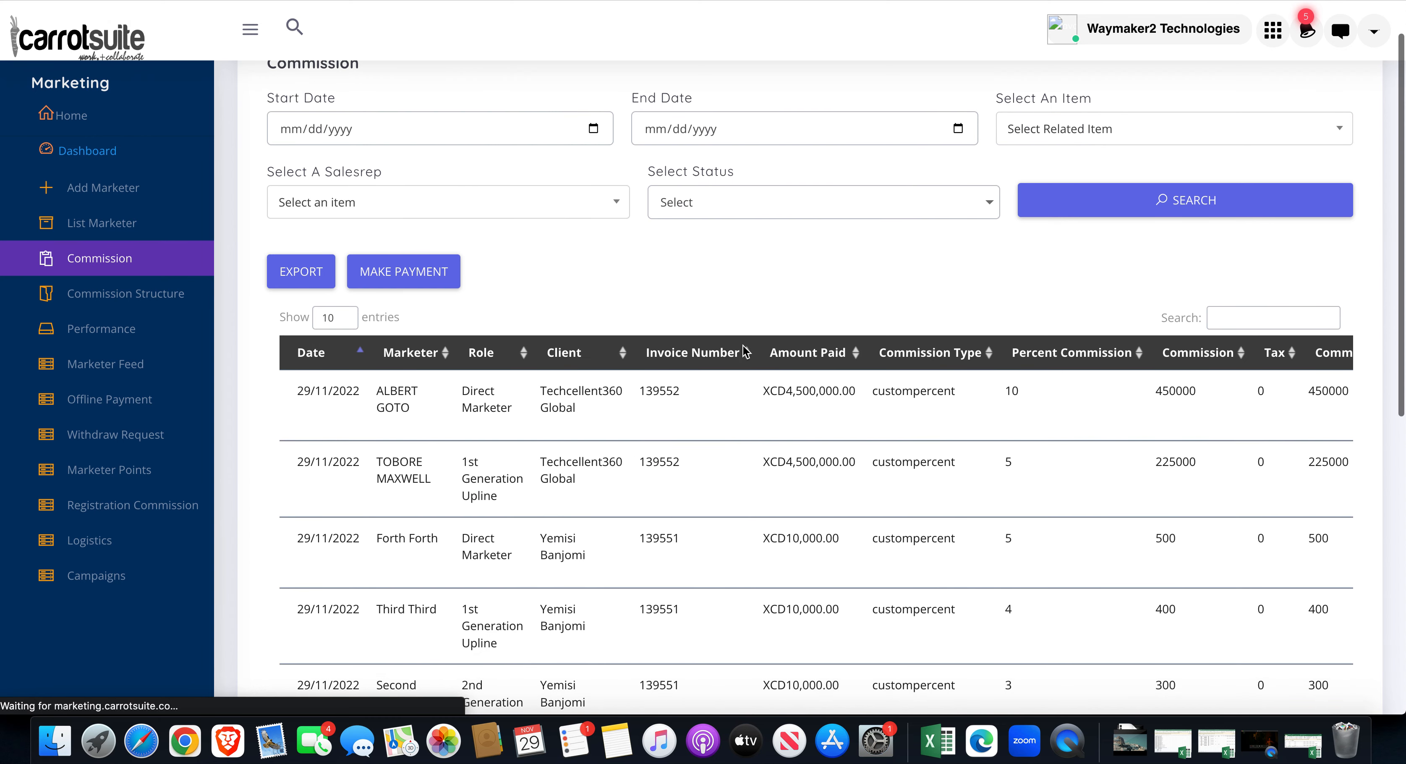
{"action": "scroll", "coordinate": [745, 351], "scroll_direction": "down", "scroll_amount": 1}
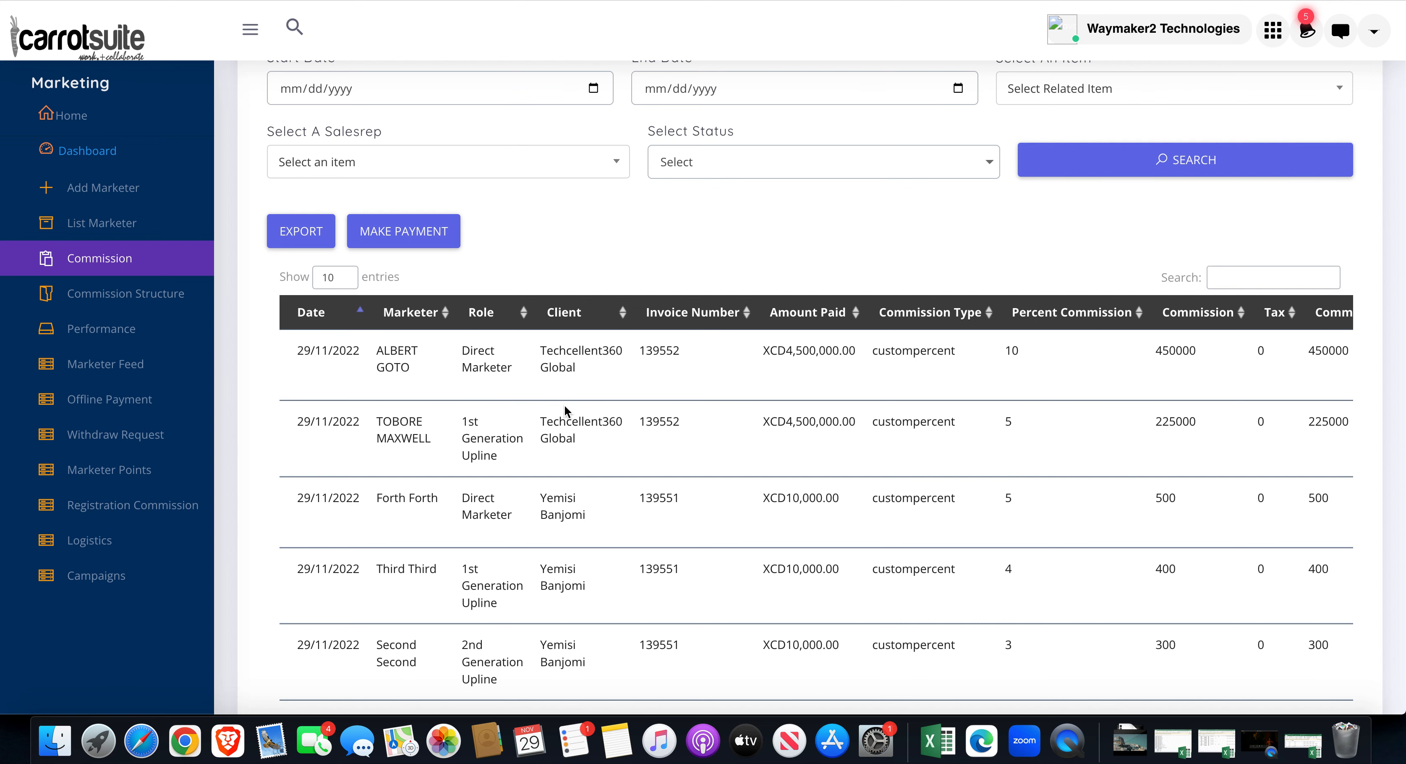
{"action": "scroll", "coordinate": [623, 399], "scroll_direction": "right", "scroll_amount": 5}
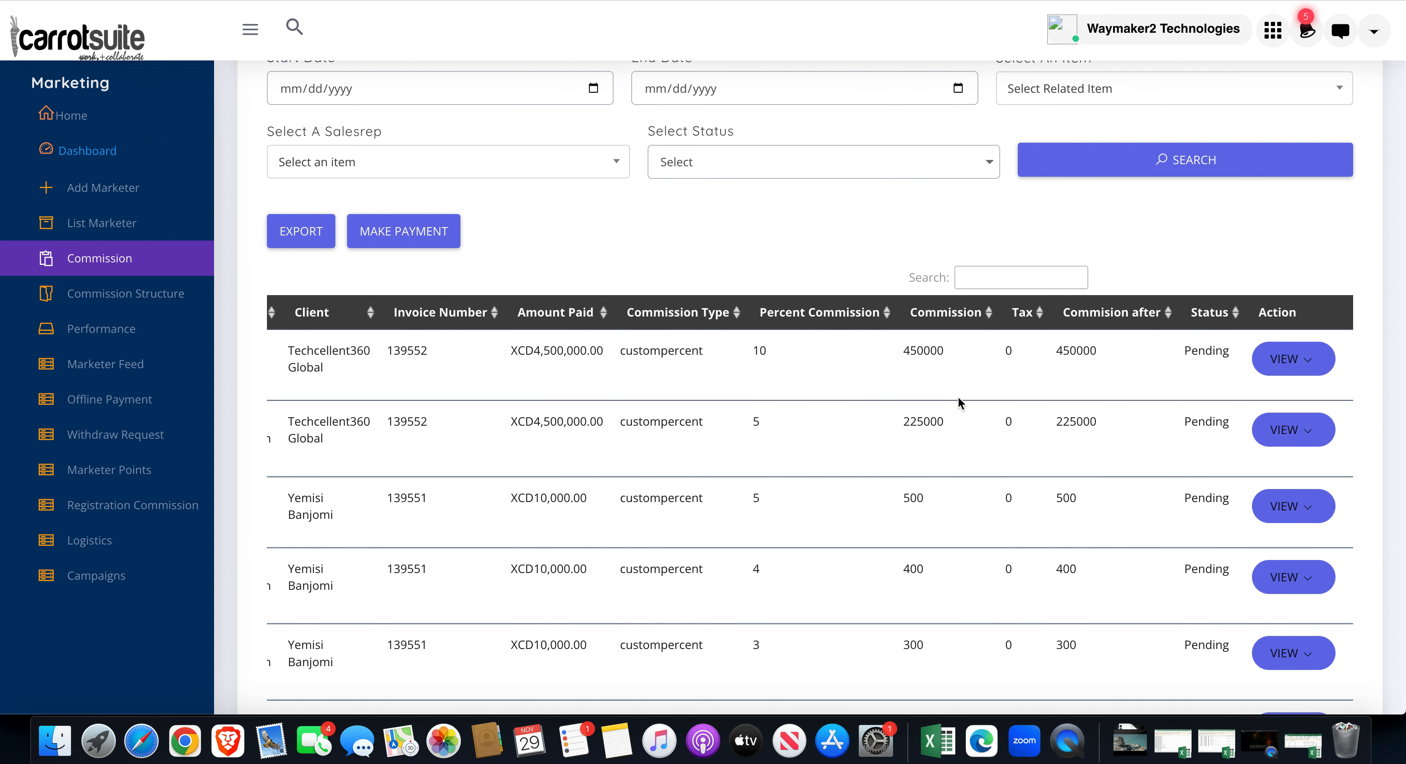
{"action": "scroll", "coordinate": [959, 402], "scroll_direction": "left", "scroll_amount": 5}
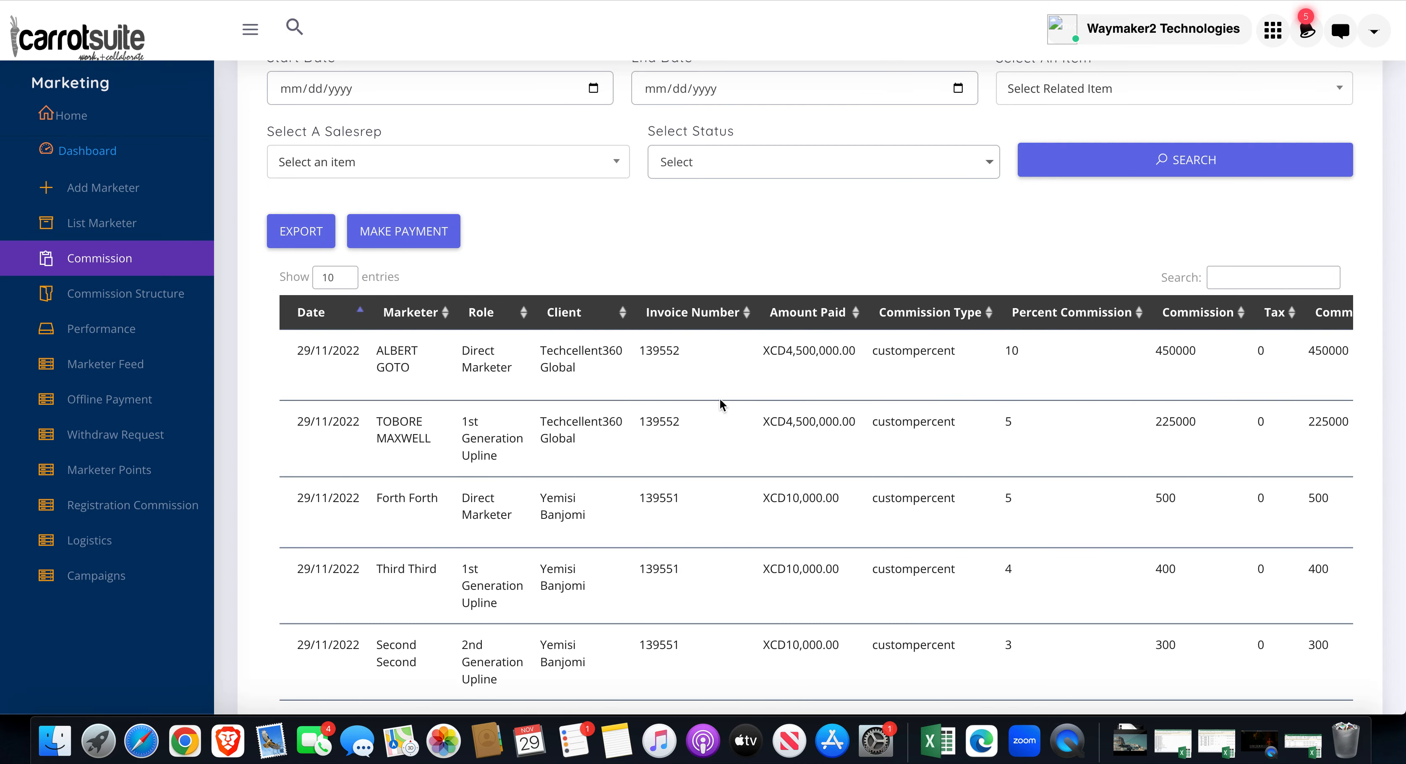
{"action": "scroll", "coordinate": [720, 402], "scroll_direction": "up", "scroll_amount": 3}
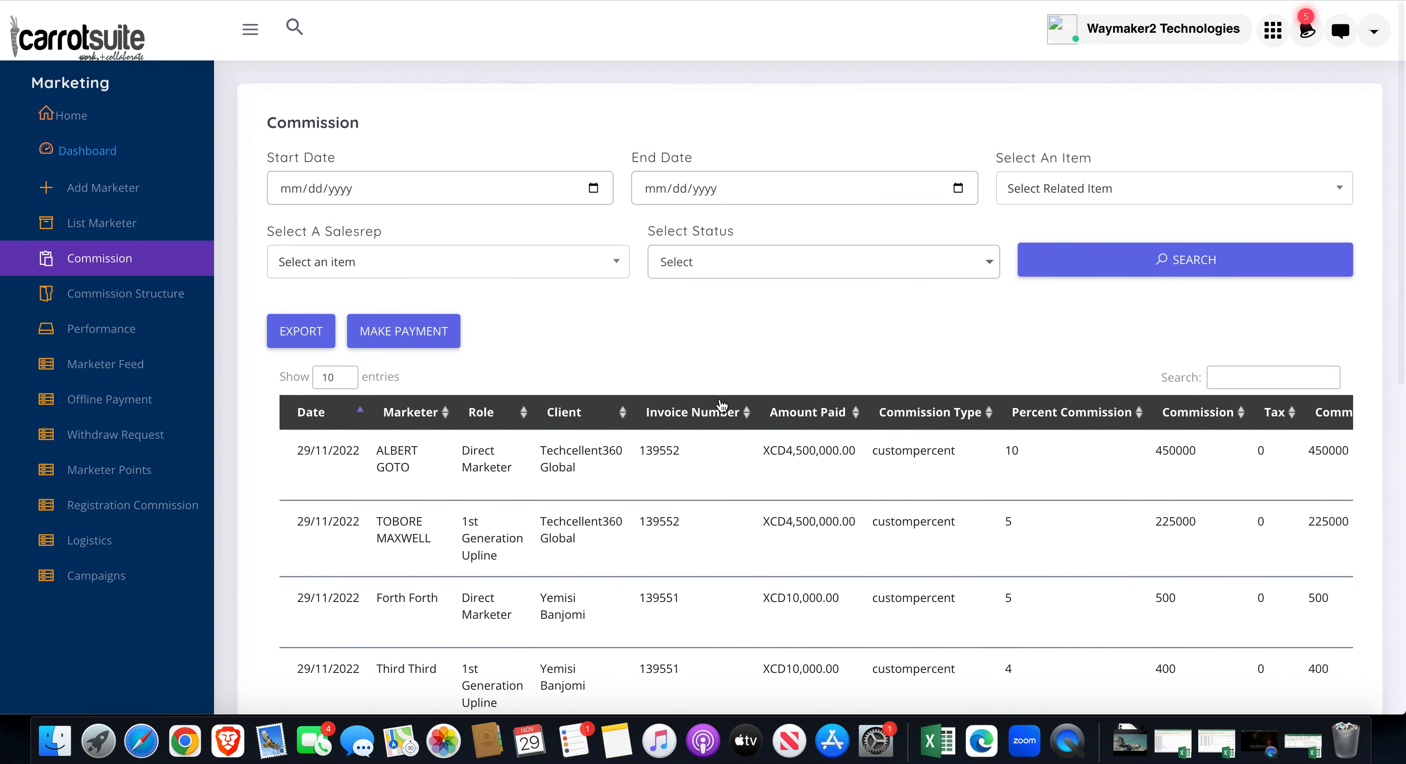